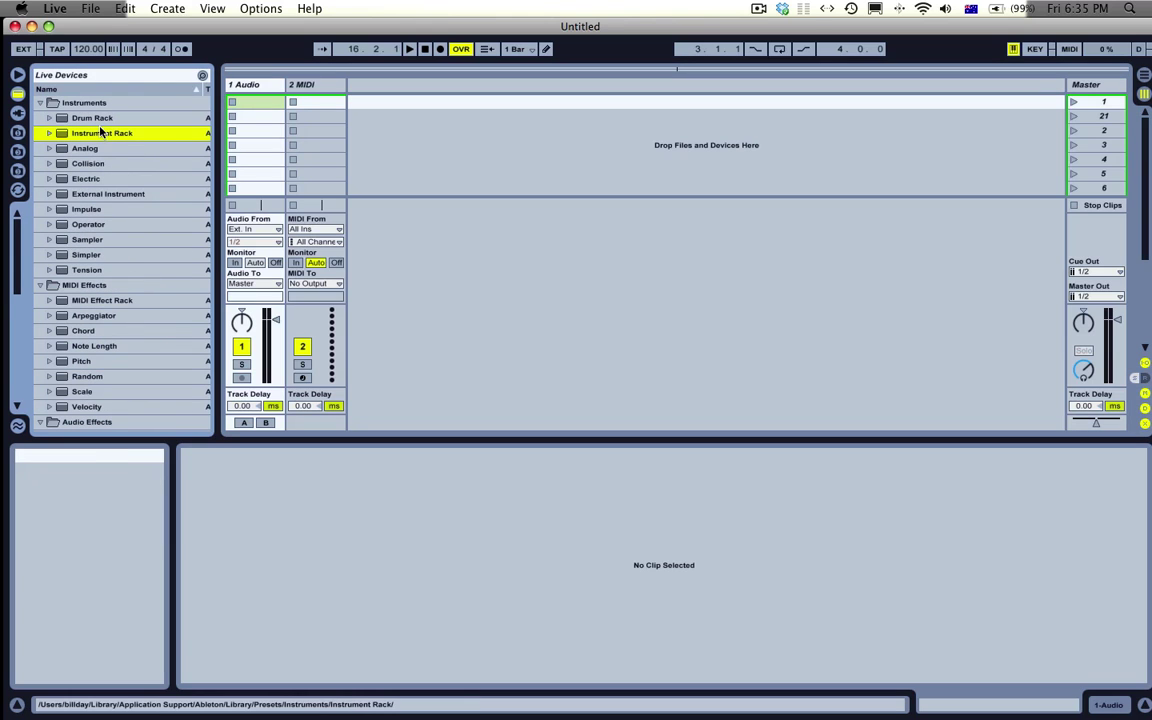
# Switch to the Arrangement View and delete the audio track
pyautogui.press('Tab')
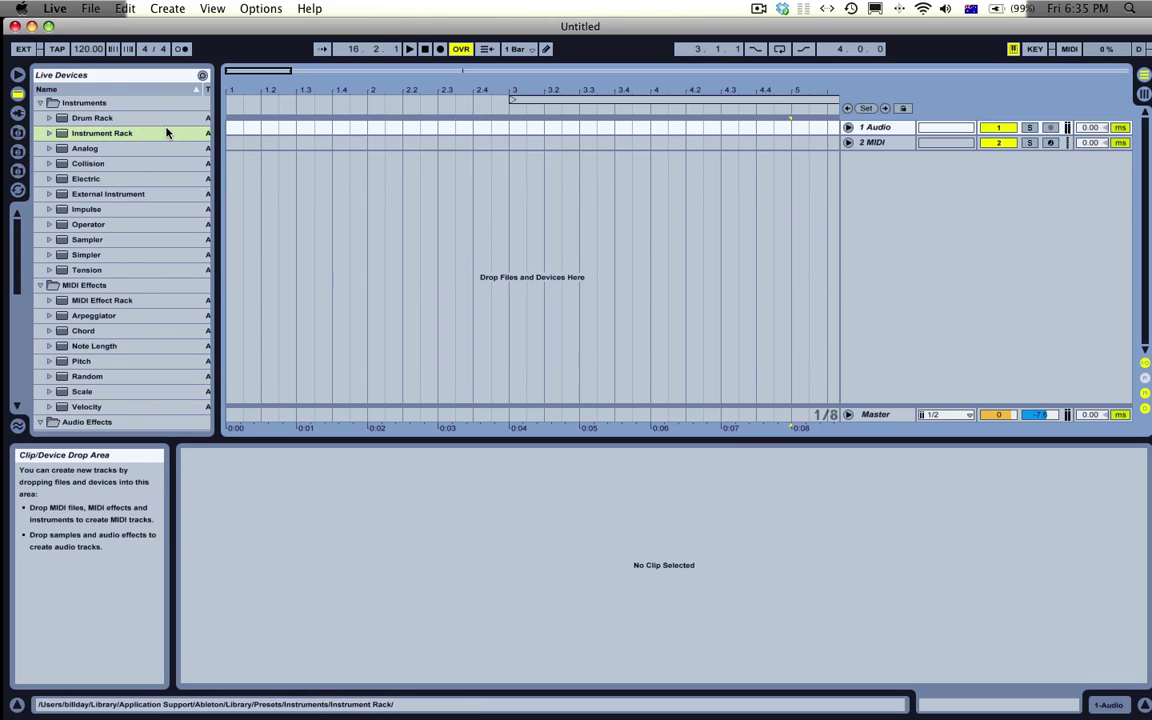
pyautogui.click(895, 127)
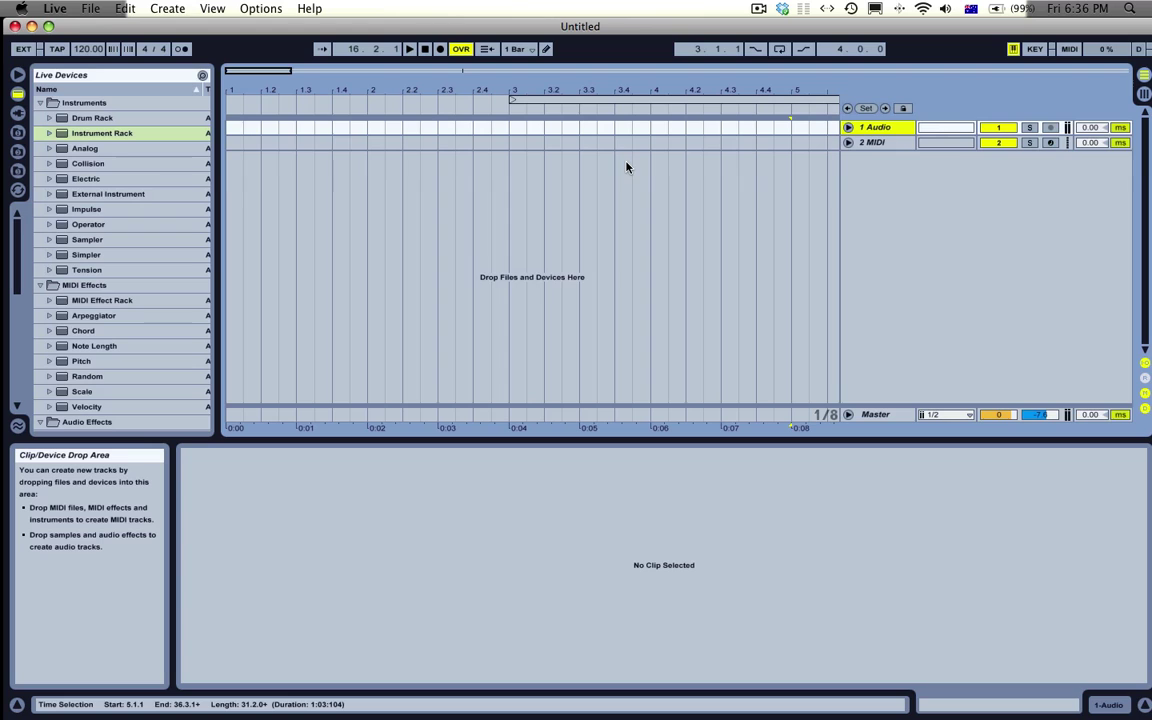
pyautogui.press('Delete')
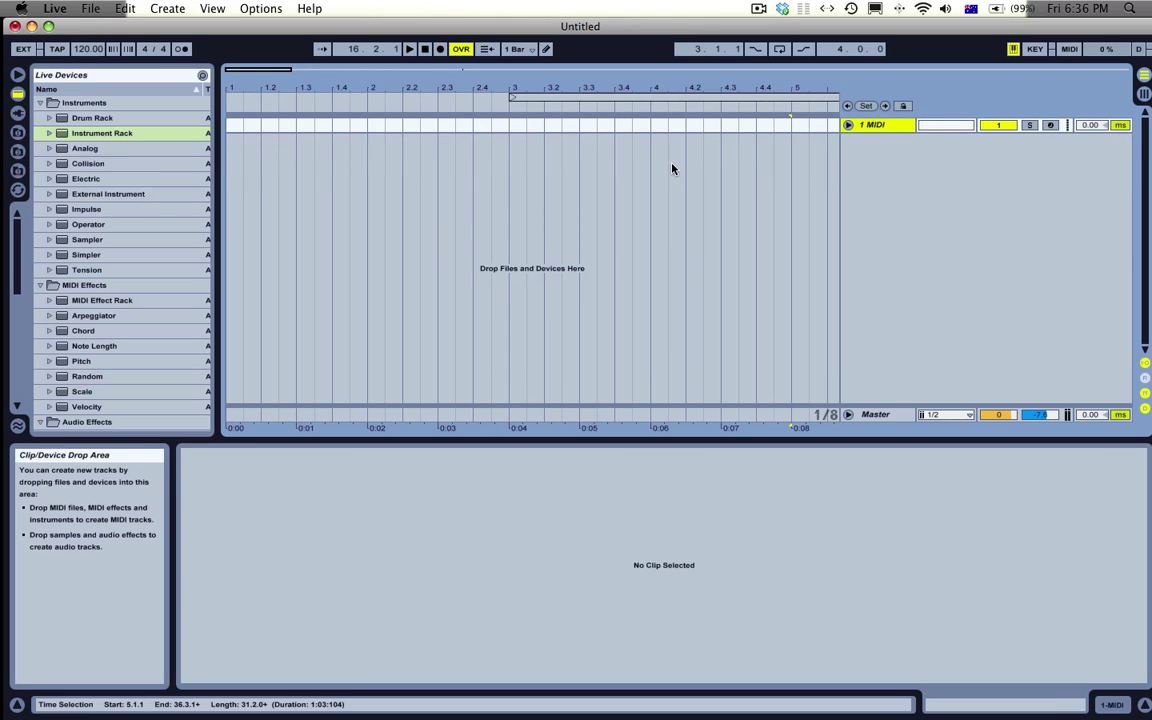
# Unfold the MIDI track and create a two-bar MIDI clip from bar 1 to bar 3 with the arrangement loop around it
pyautogui.press('u')
pyautogui.click(511, 150)
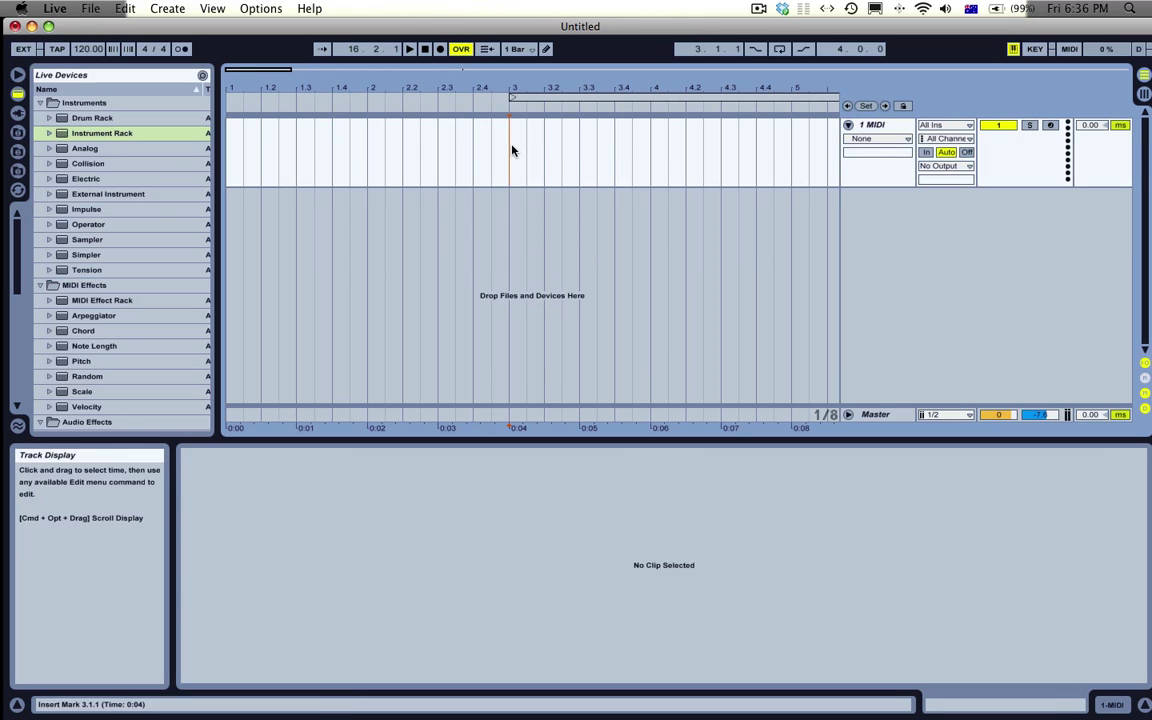
pyautogui.moveTo(511, 150); pyautogui.dragTo(198, 154)
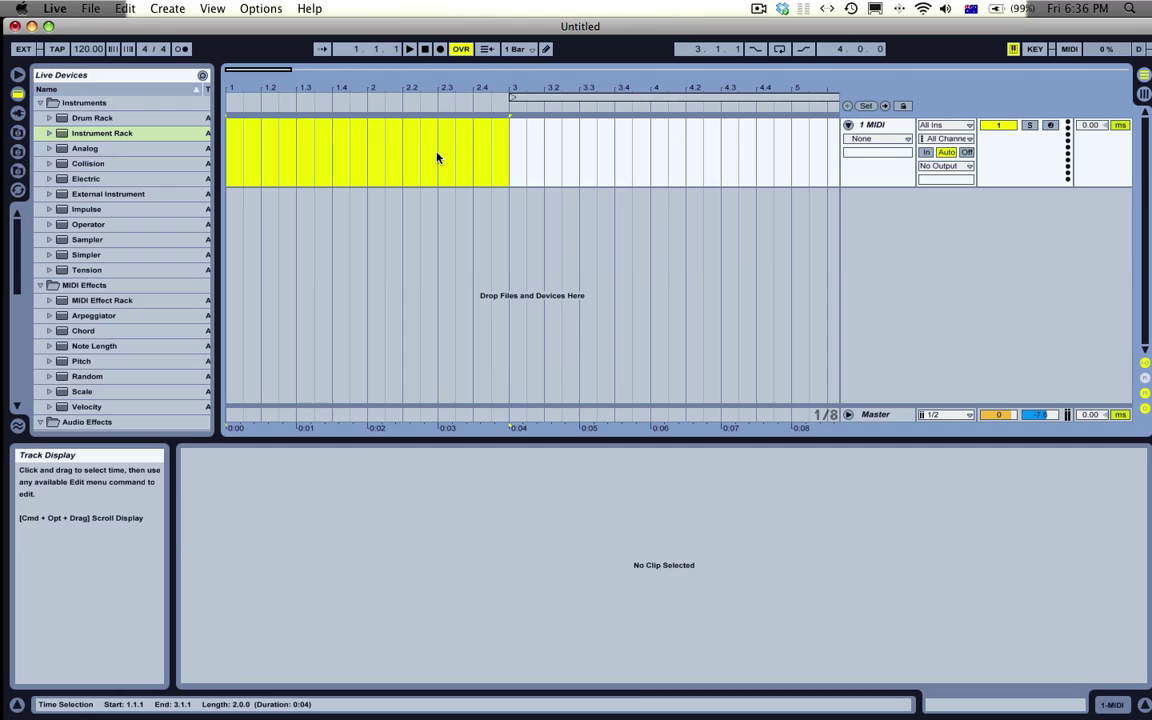
pyautogui.press('super+shift+m')
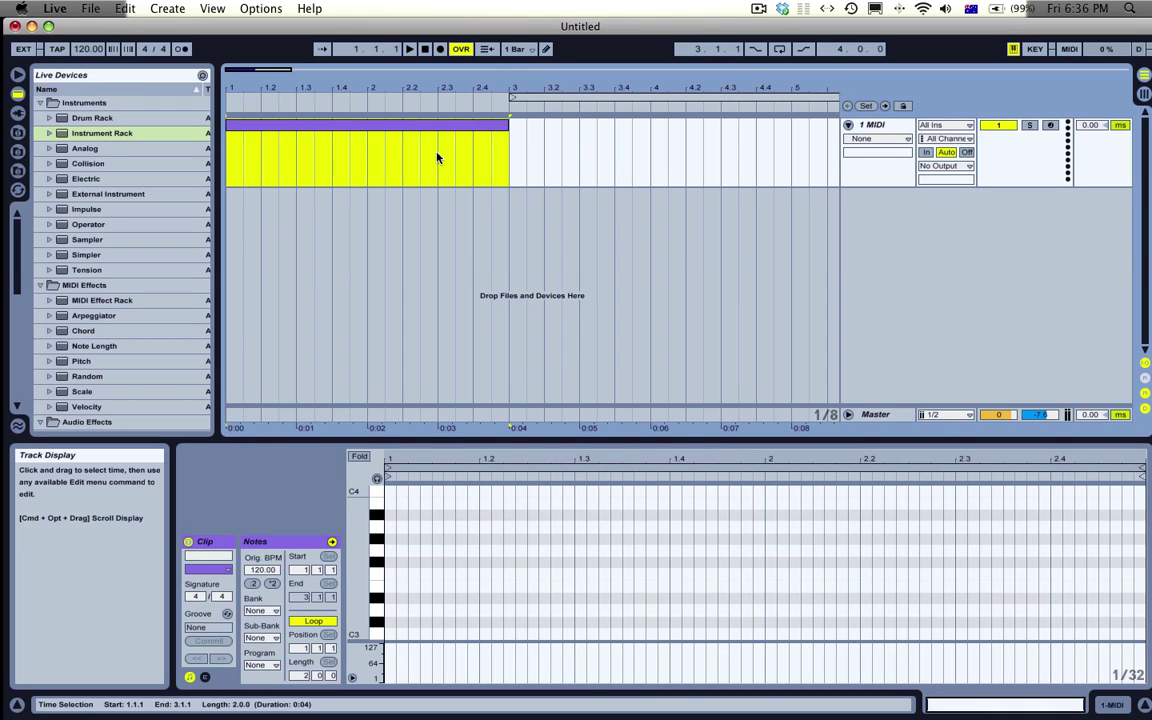
pyautogui.press('super+l')
pyautogui.click(433, 128)
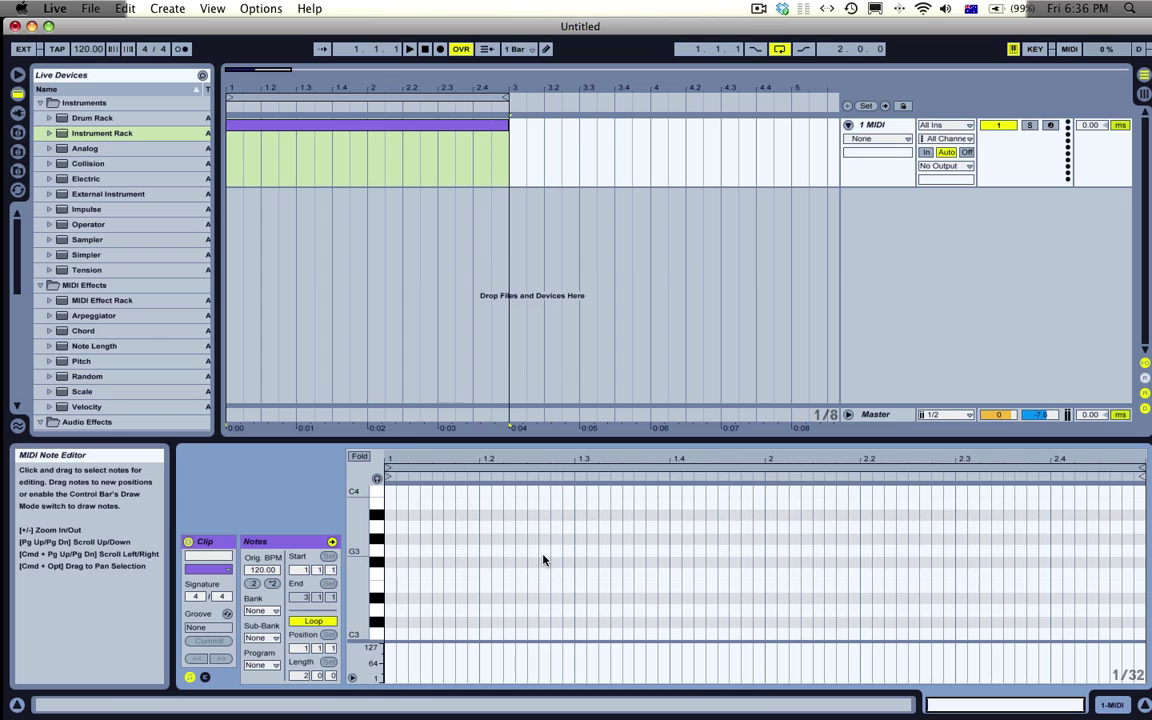
# Load the Analog instrument on the MIDI track and add a C2 note spanning the full two-bar clip
pyautogui.doubleClick(75, 150)
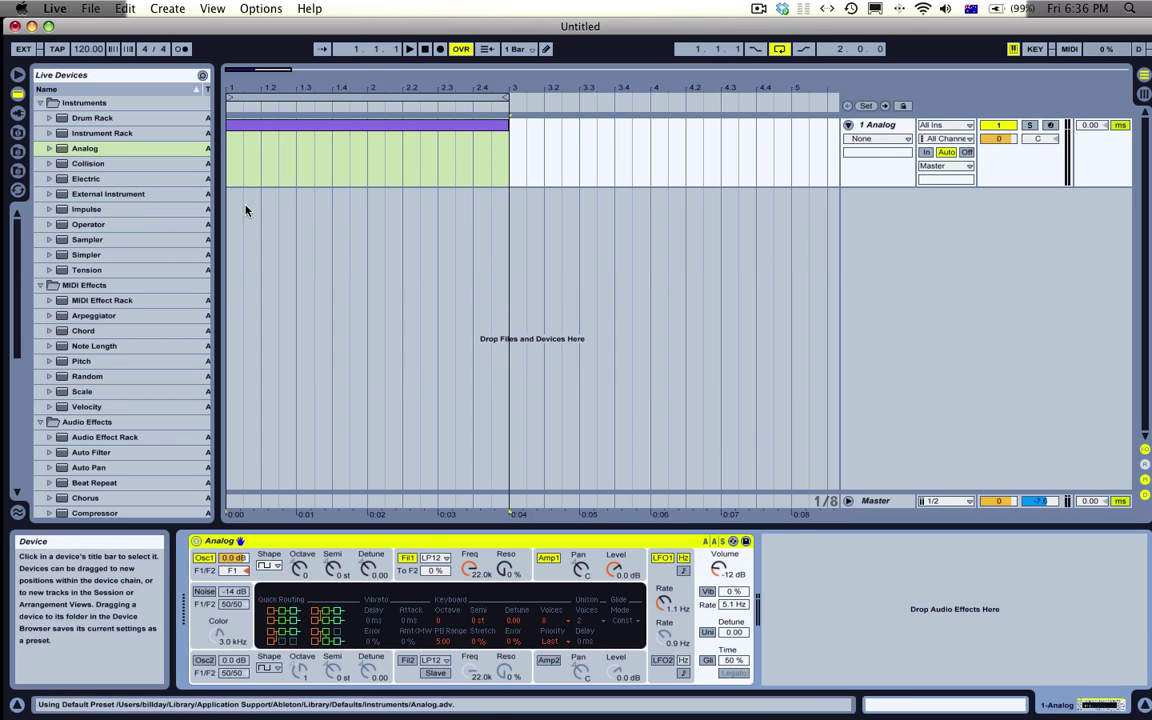
pyautogui.doubleClick(280, 124)
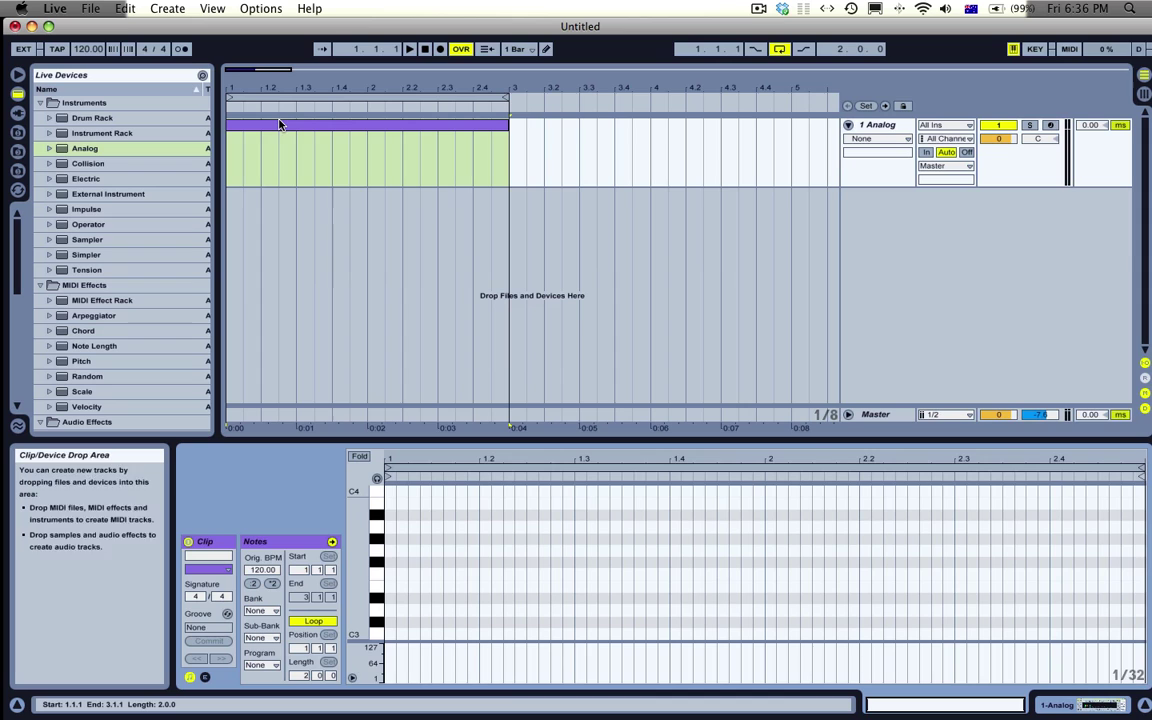
pyautogui.click(309, 224)
pyautogui.scroll(-2, 406, 628)
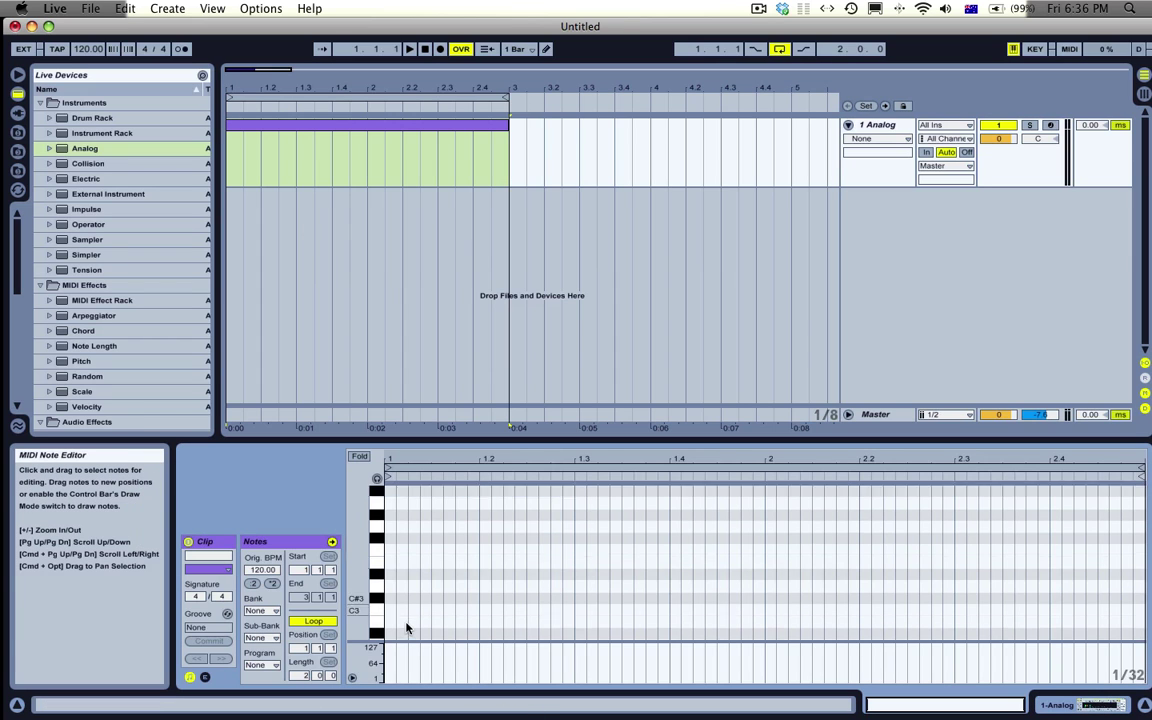
pyautogui.scroll(-3, 406, 628)
pyautogui.scroll(-3, 402, 562)
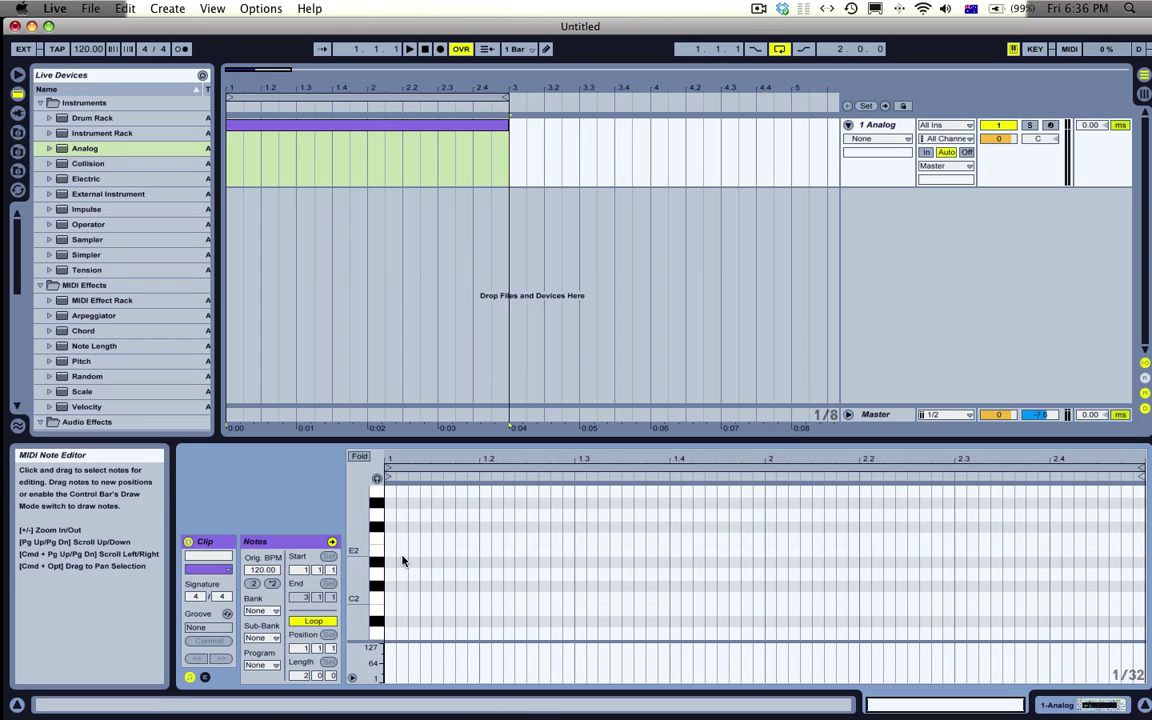
pyautogui.doubleClick(394, 598)
pyautogui.moveTo(398, 598); pyautogui.dragTo(1134, 582)
# Play back the clip to hear the default Analog sound
pyautogui.click(422, 128)
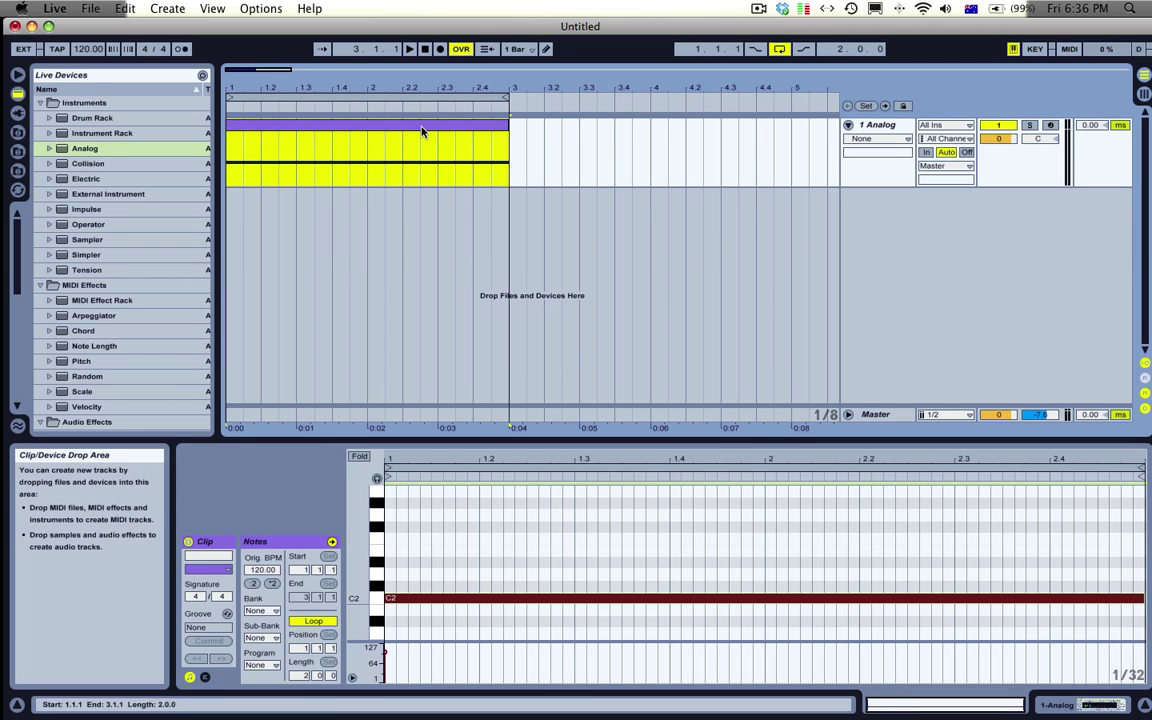
pyautogui.press('space')
pyautogui.press('space')
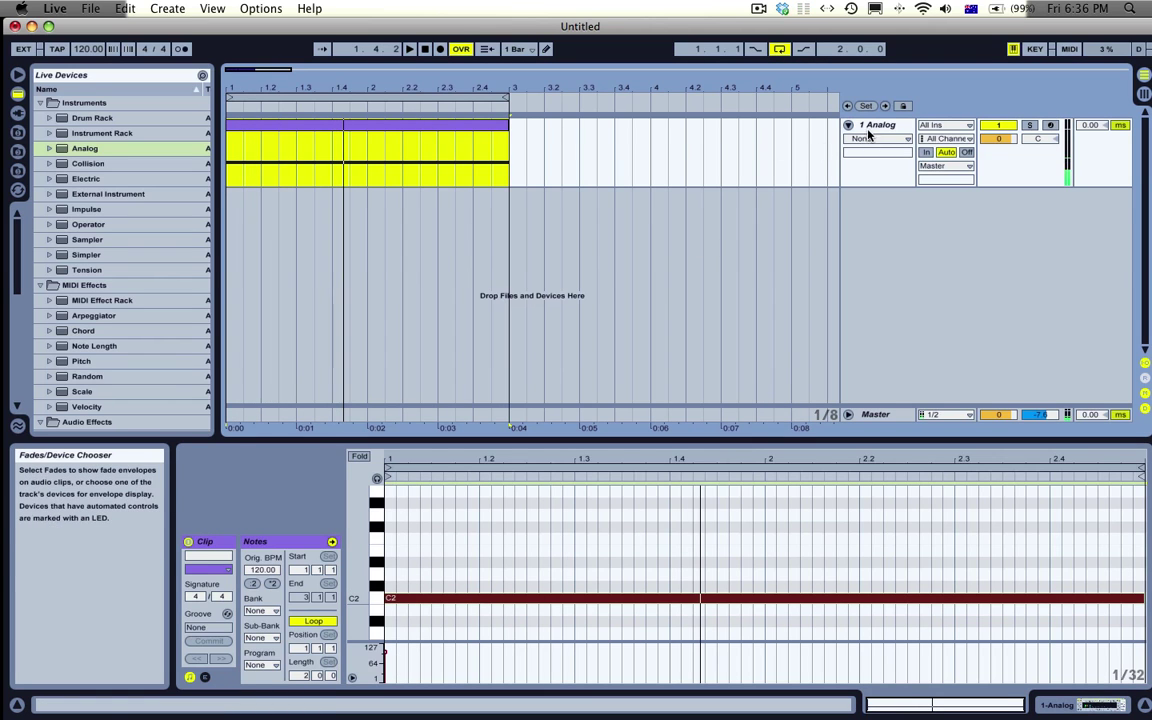
# Set Analog's oscillator 1 shape to sine and audition the clip
pyautogui.doubleClick(868, 127)
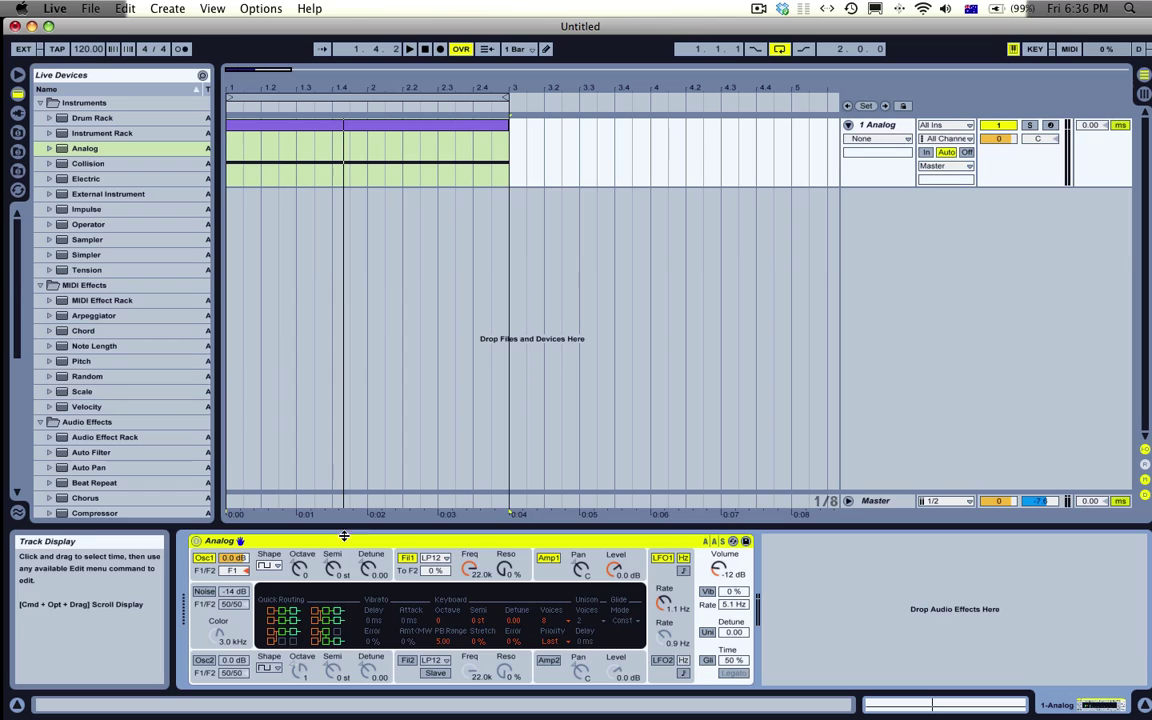
pyautogui.click(278, 567)
pyautogui.click(273, 579)
pyautogui.press('space')
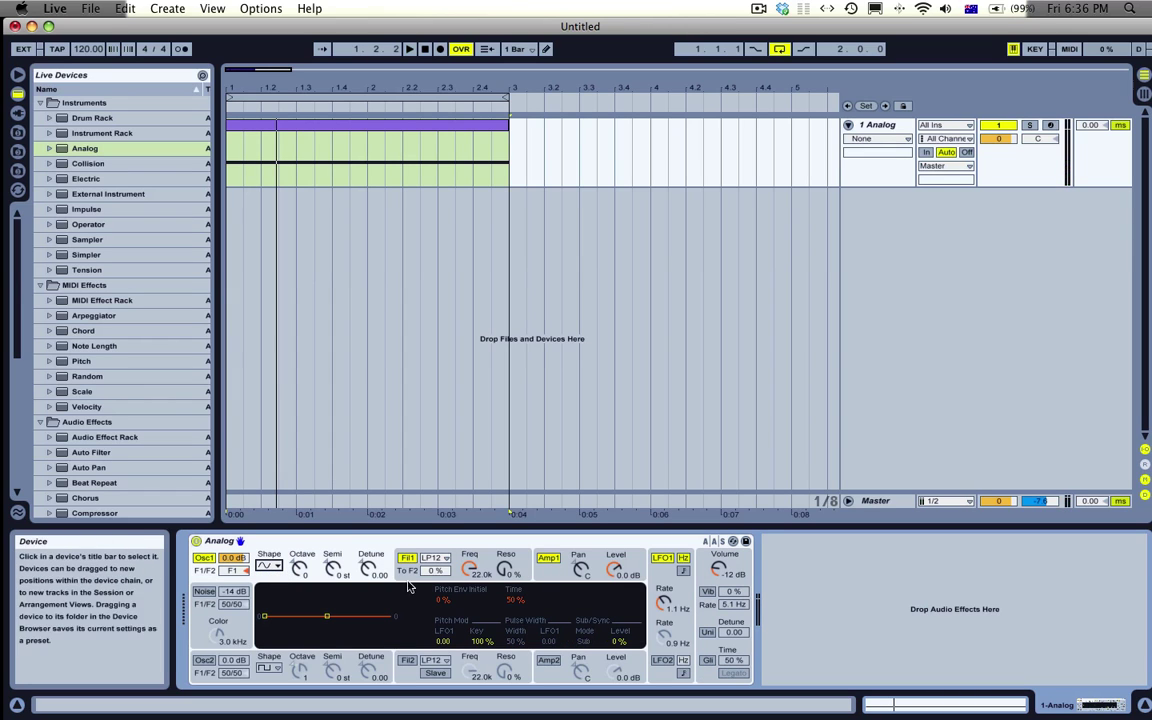
# Enable Analog's oscillator 2 with a sawtooth shape, lower its level to -16 dB and audition the sound with the noise generator off
pyautogui.click(200, 661)
pyautogui.click(200, 661)
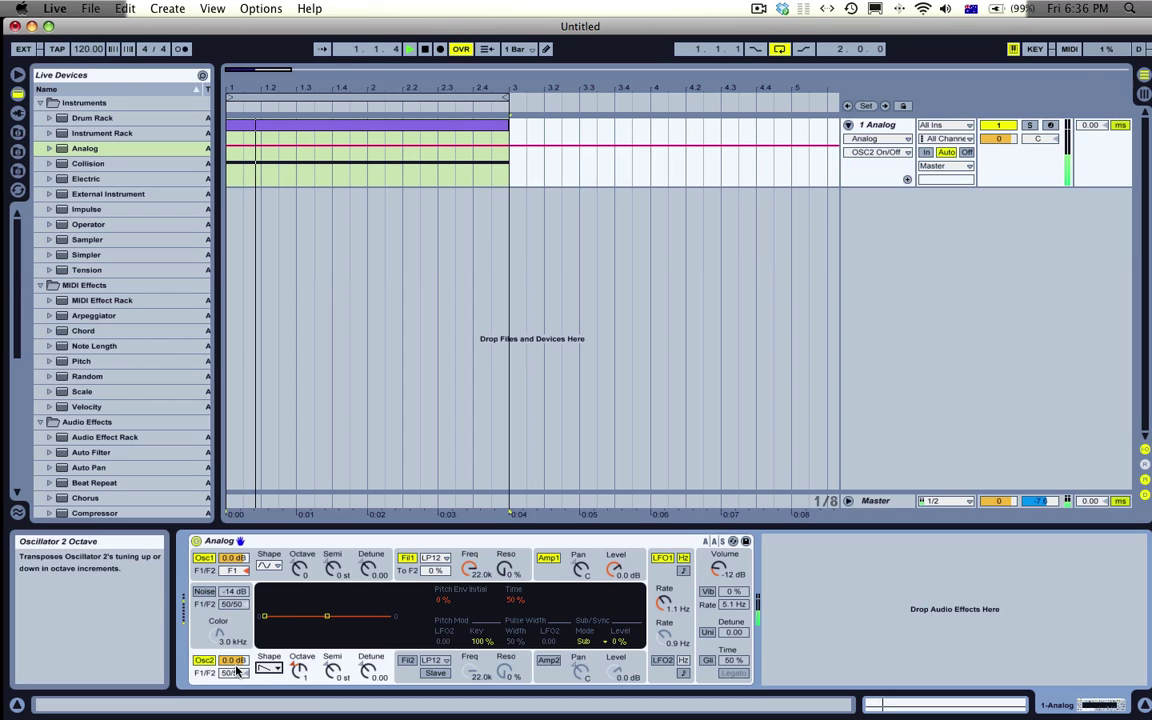
pyautogui.moveTo(233, 660)
pyautogui.mouseDown()
pyautogui.moveTo(233, 685)
pyautogui.moveTo(242, 658)
pyautogui.mouseUp()
pyautogui.click(298, 668)
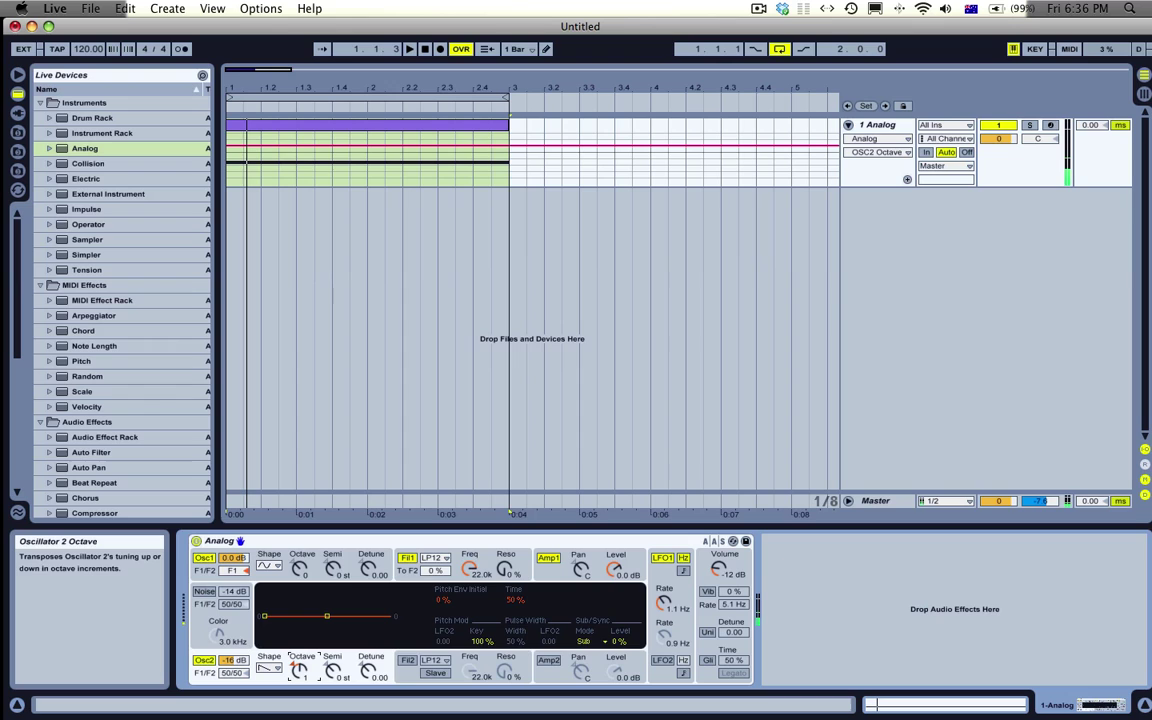
pyautogui.press('space')
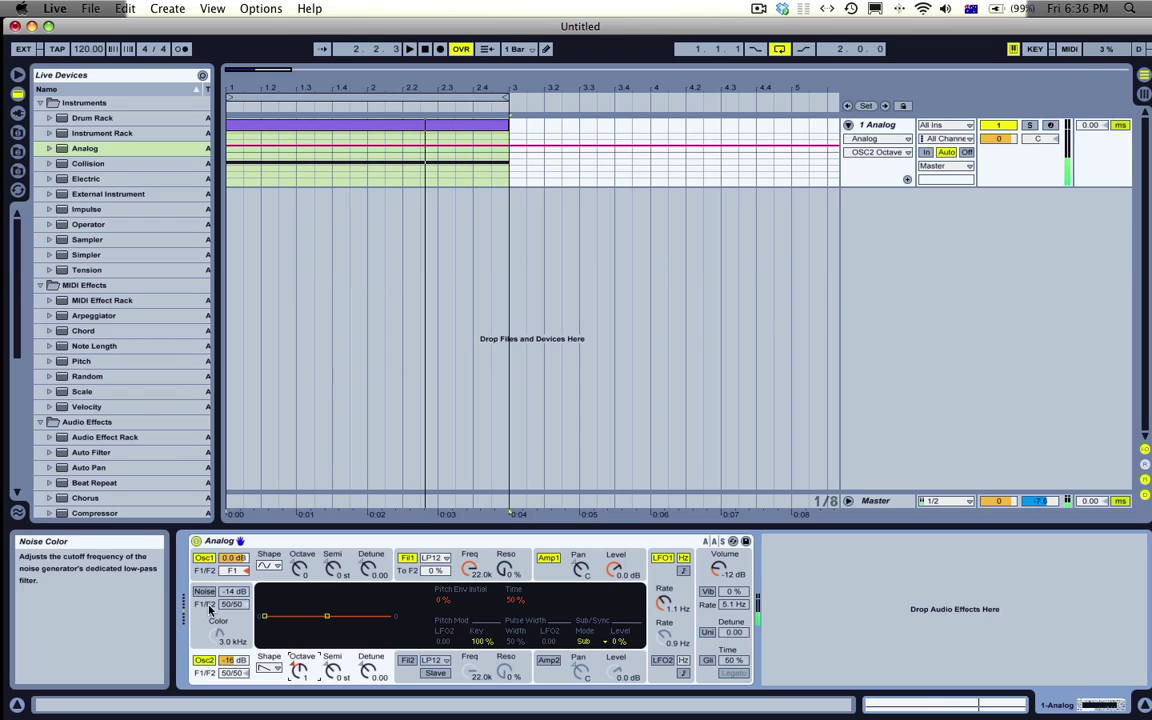
pyautogui.press('space')
pyautogui.click(205, 593)
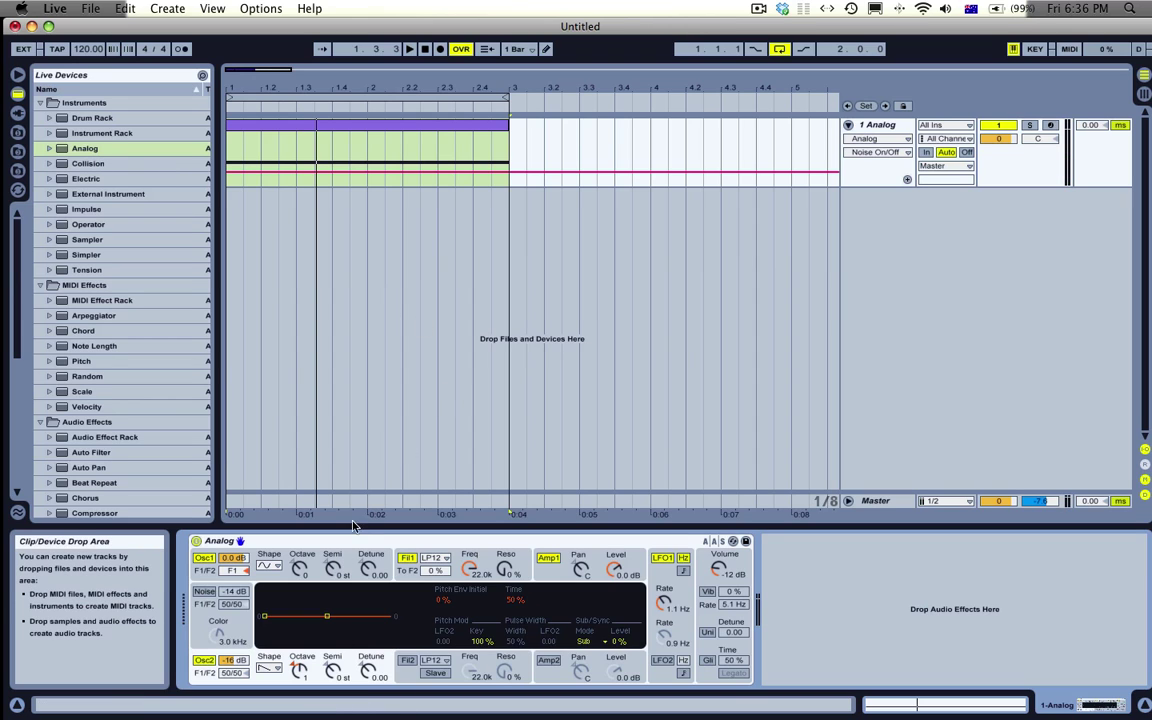
# Check the clip's note content and return to the track's Analog device
pyautogui.click(386, 130)
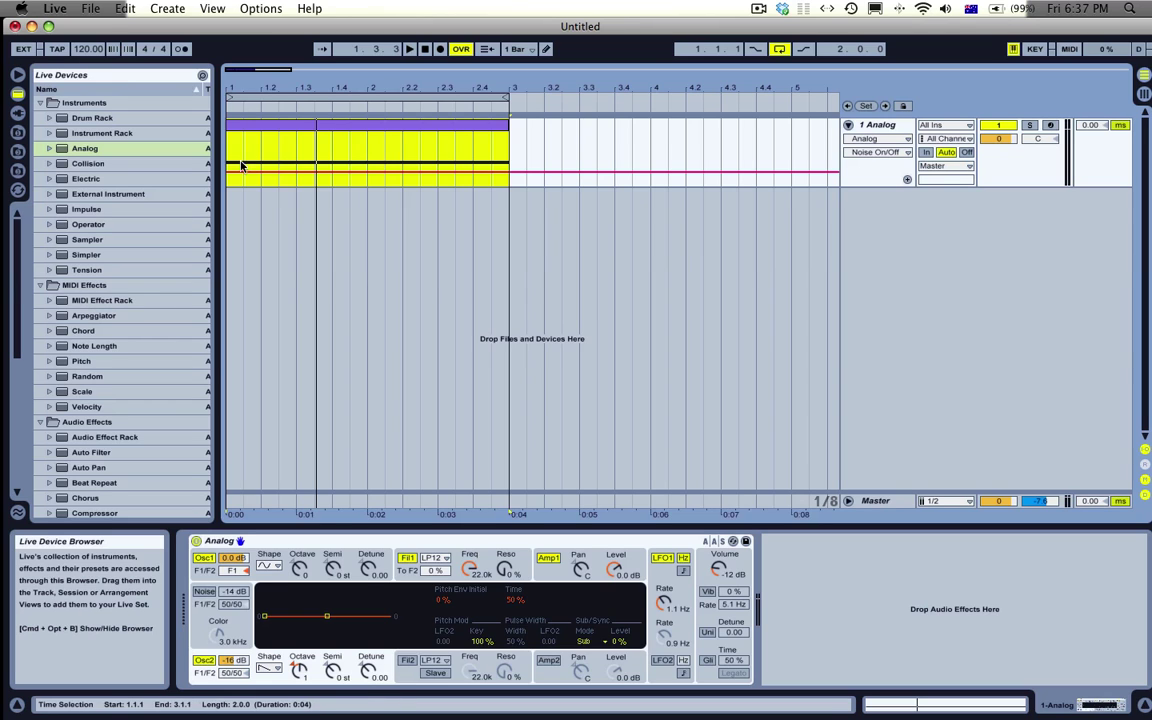
pyautogui.doubleClick(247, 129)
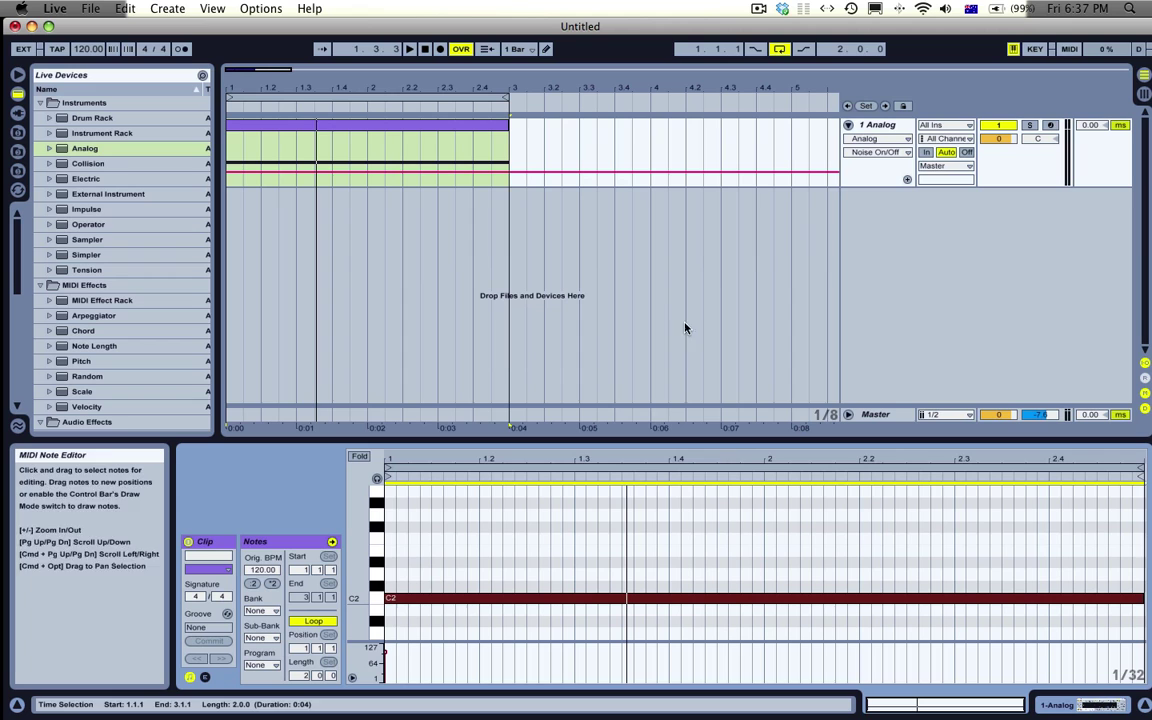
pyautogui.click(869, 127)
pyautogui.doubleClick(869, 127)
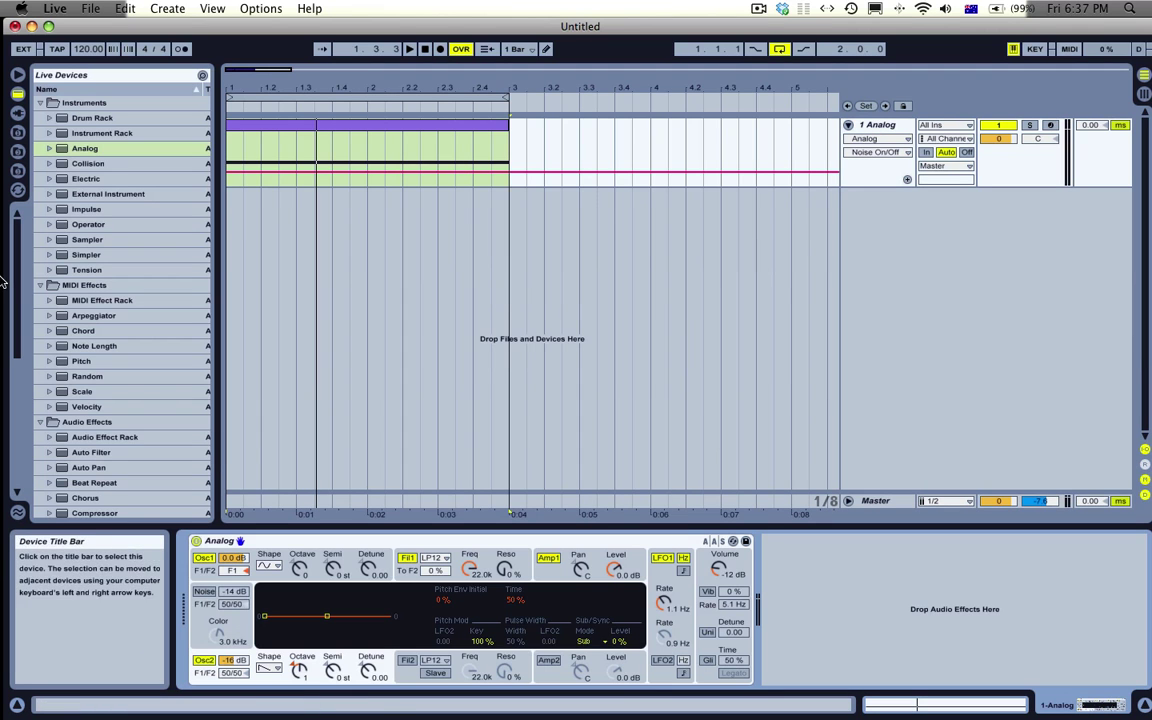
# Insert an Arpeggiator ahead of Analog with a 1/12 rate, 85 % gate and 6 transpose steps
pyautogui.moveTo(93, 315); pyautogui.dragTo(185, 568)
pyautogui.moveTo(251, 616); pyautogui.dragTo(277, 582)
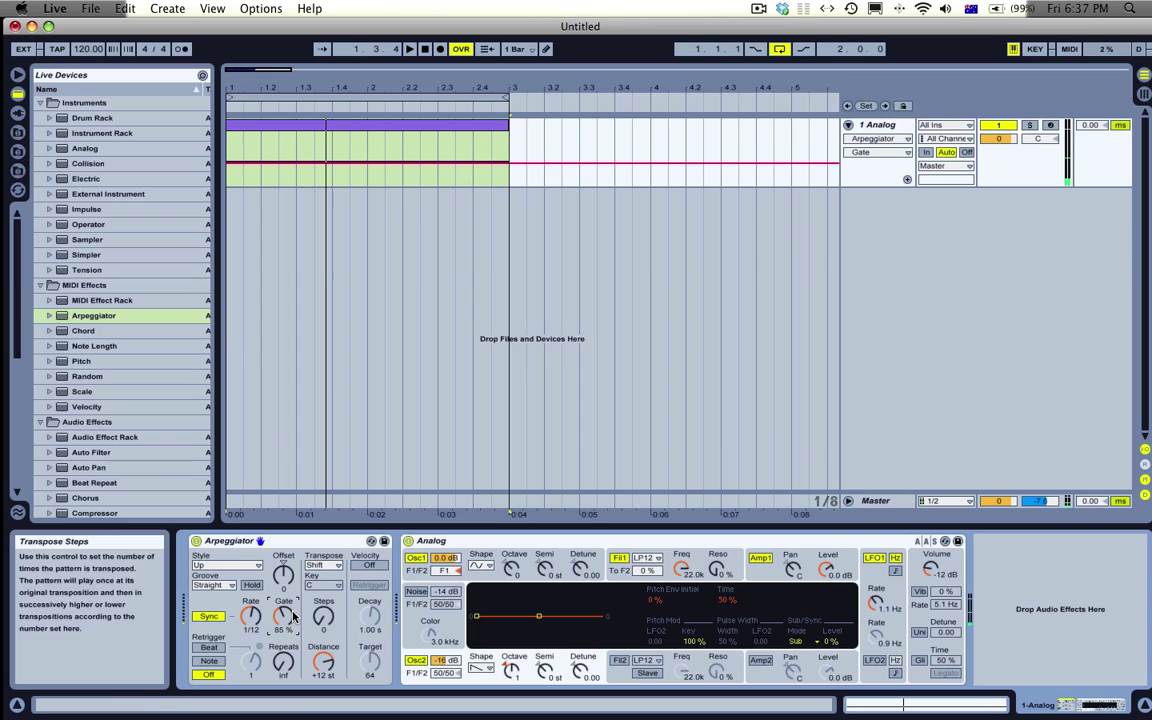
pyautogui.click(323, 614)
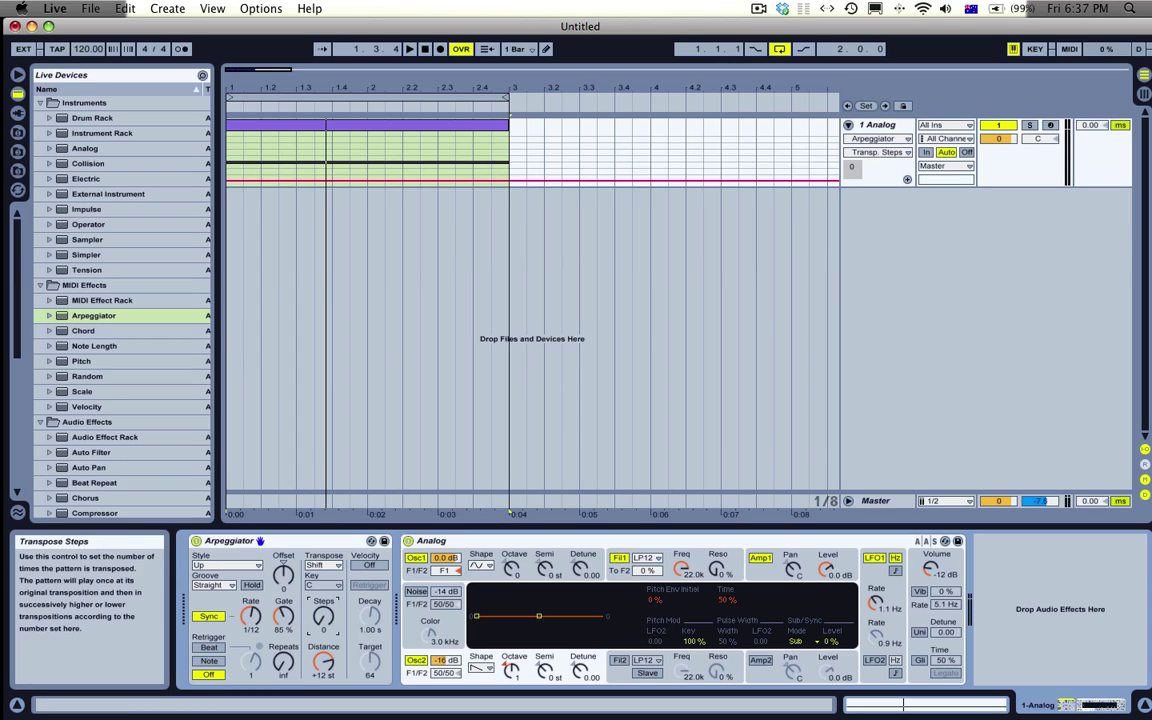
pyautogui.moveTo(323, 614); pyautogui.dragTo(323, 605)
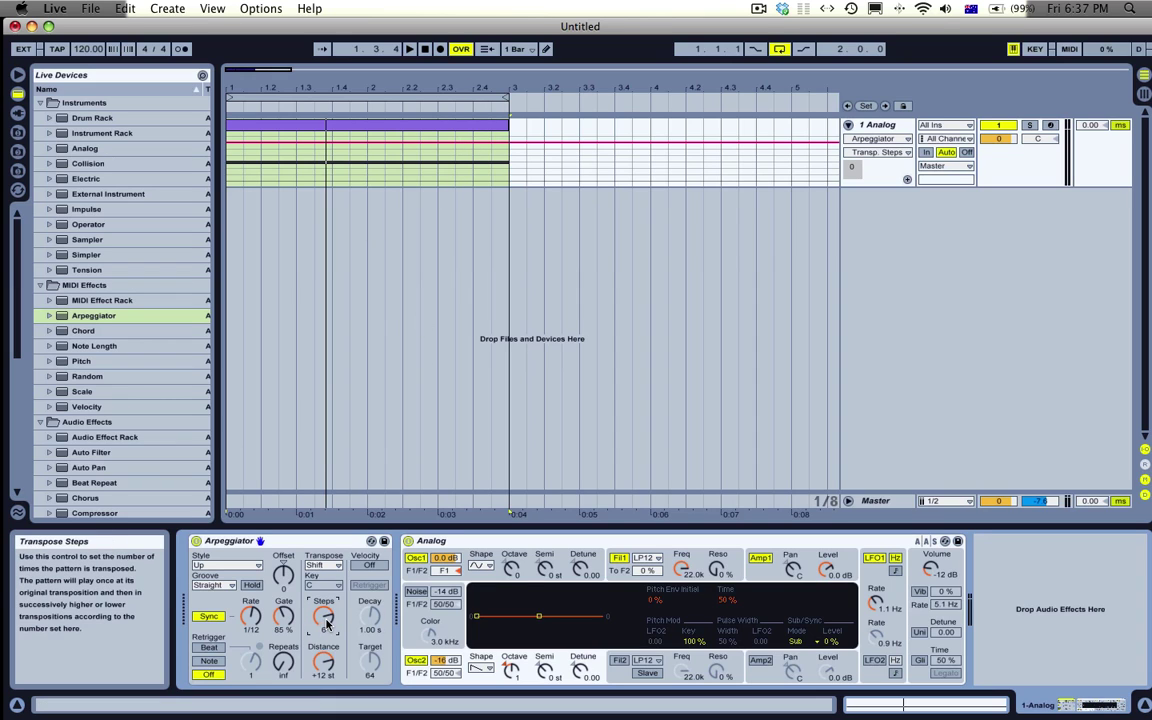
# Audition the Arpeggiator at transpose distances of +12 and +7 st, and settle on +5 st
pyautogui.click(326, 662)
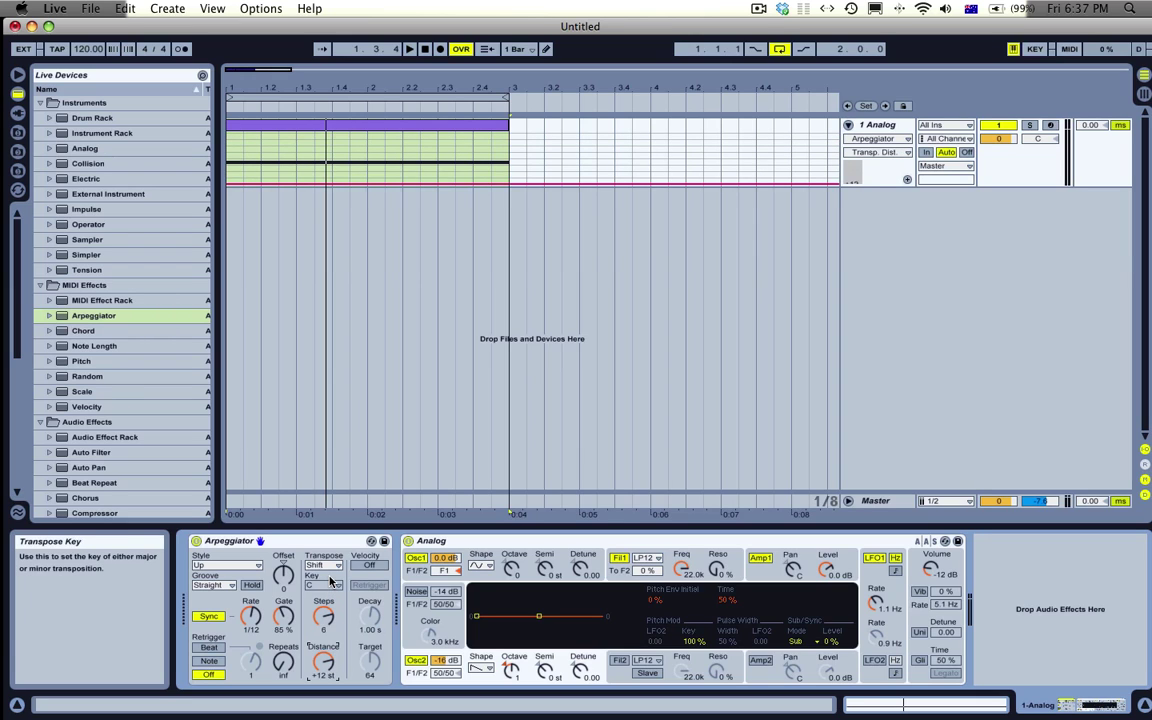
pyautogui.press('space')
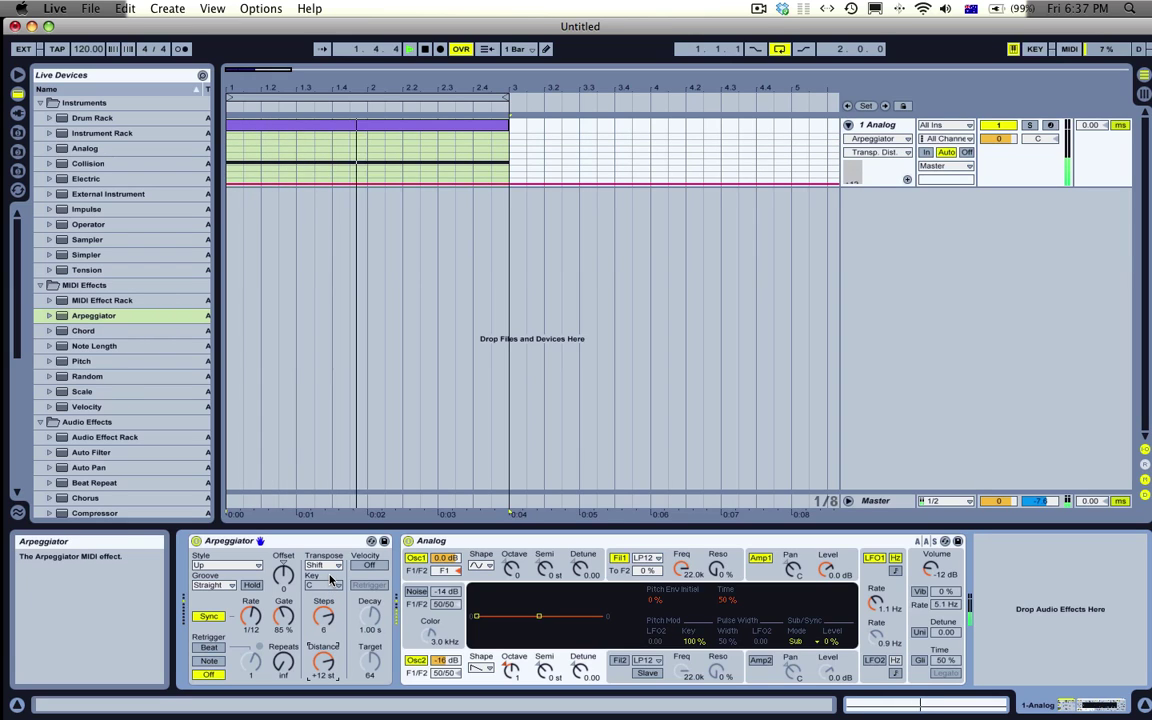
pyautogui.press('space')
pyautogui.moveTo(325, 663); pyautogui.dragTo(325, 677)
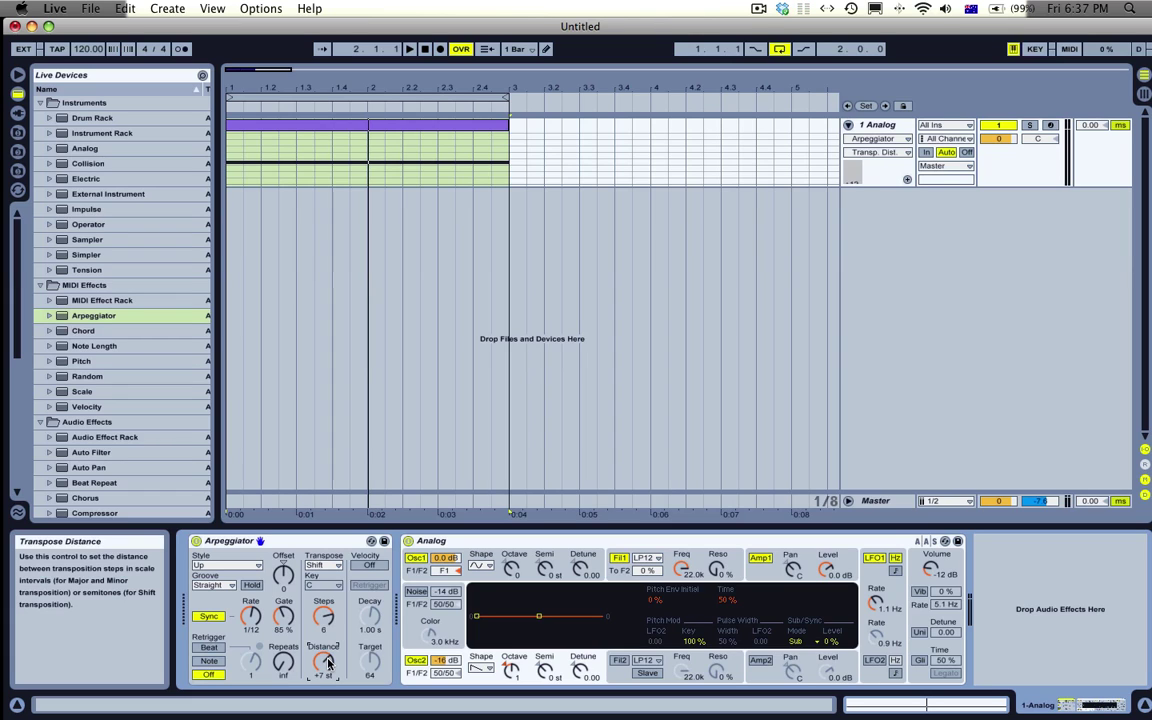
pyautogui.press('space')
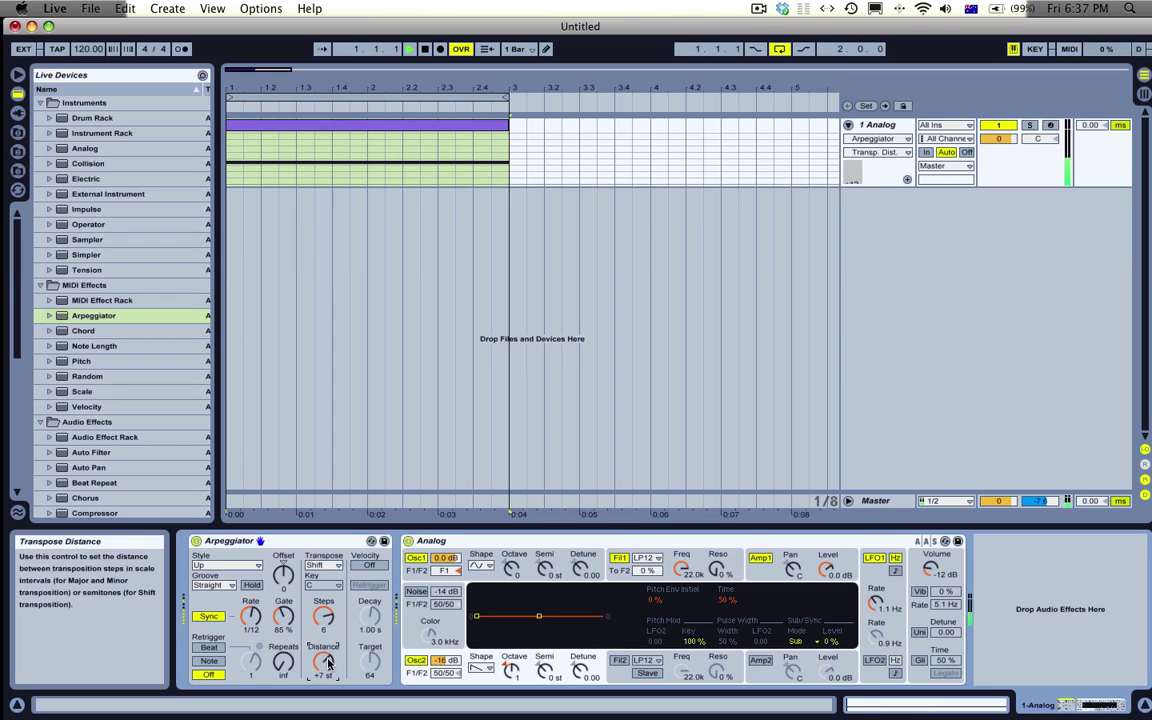
pyautogui.press('space')
pyautogui.press('Down')
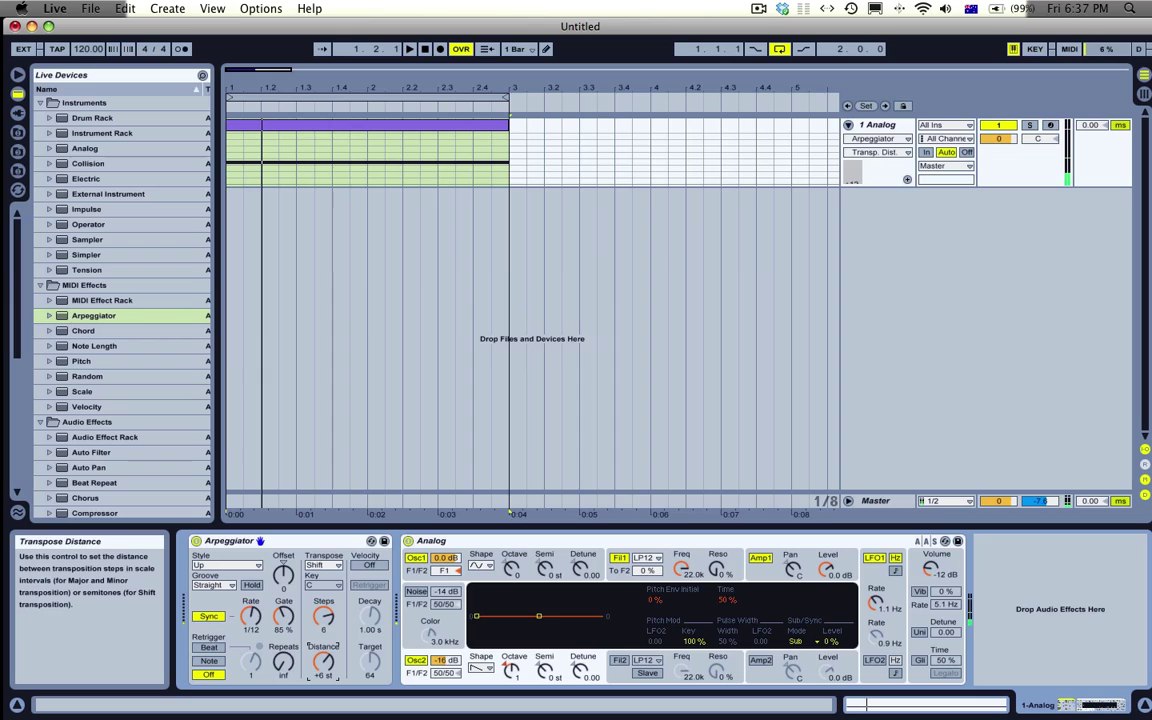
pyautogui.press('space')
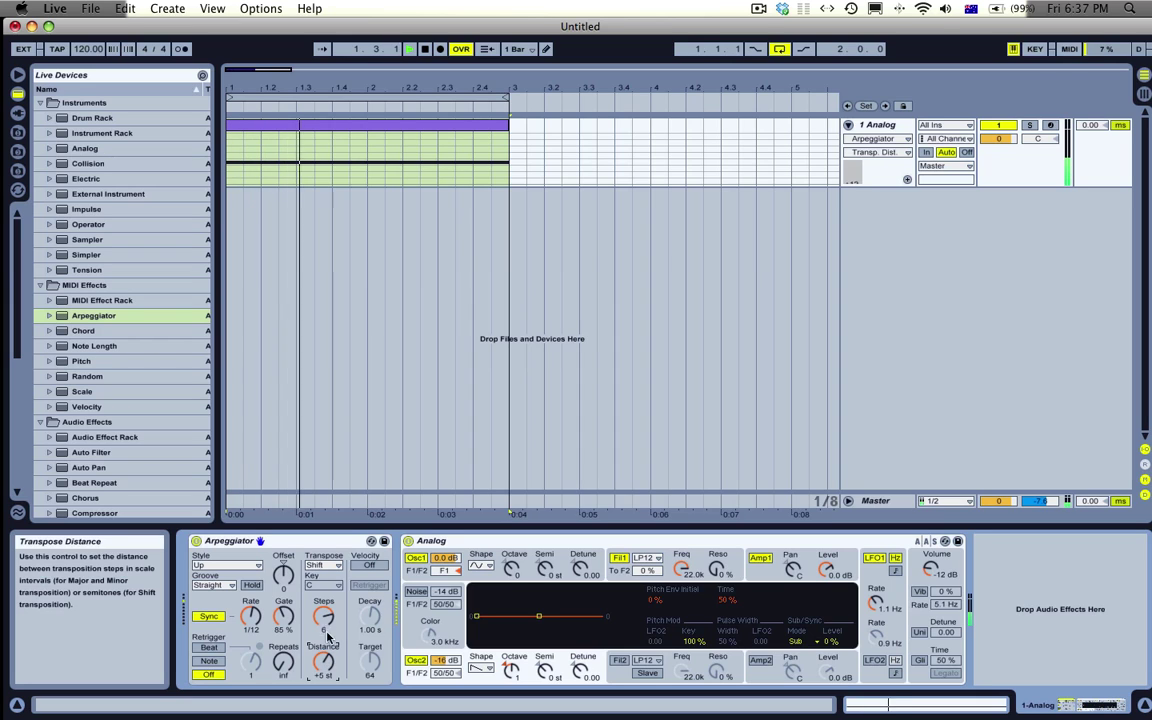
pyautogui.press('space')
# Set the Arpeggiator's transpose mode to Minor in the key of C, and check the clip's note
pyautogui.click(325, 567)
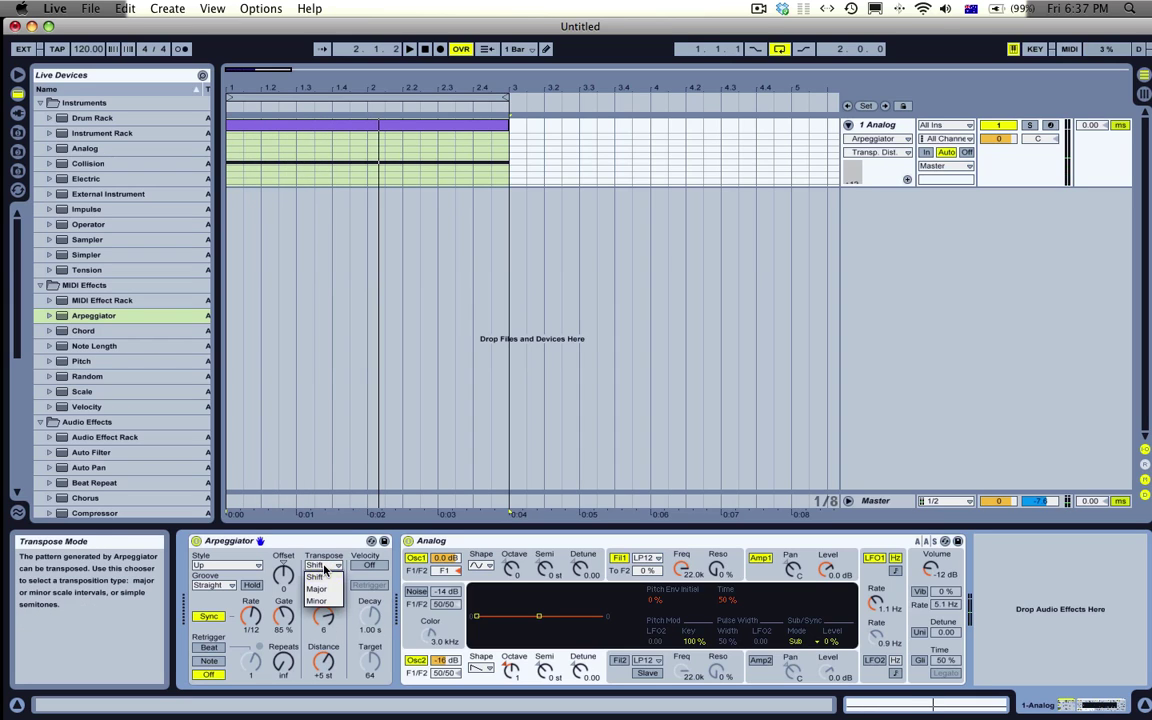
pyautogui.click(324, 590)
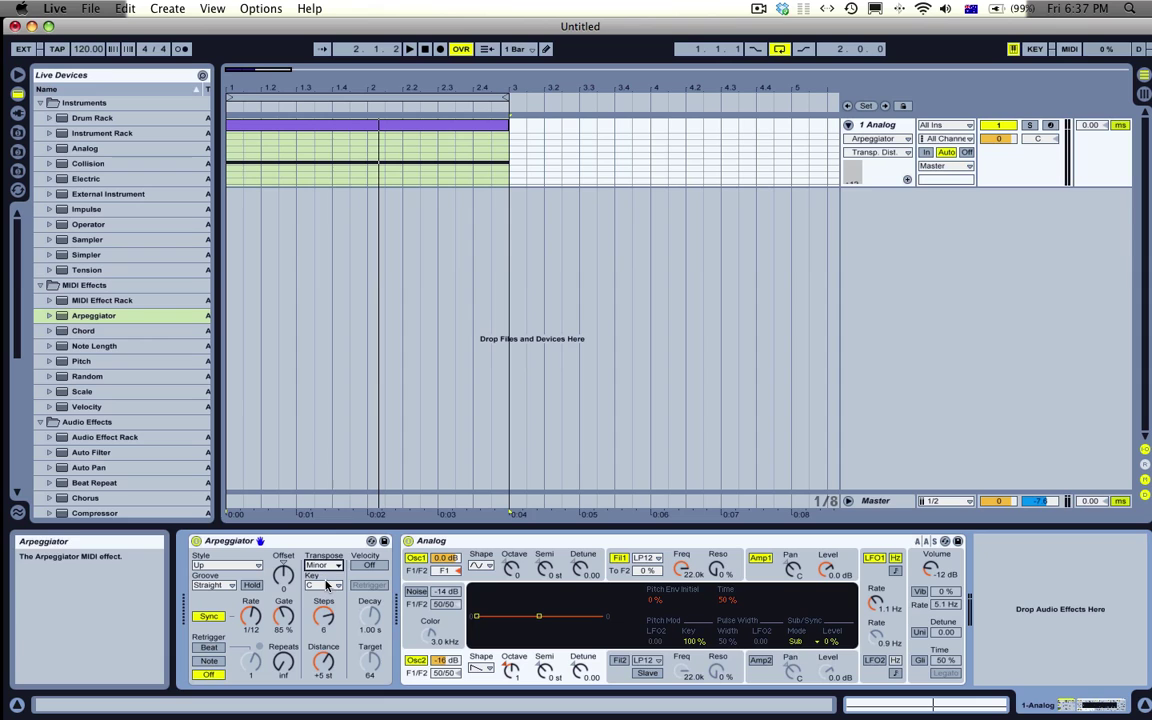
pyautogui.click(322, 585)
pyautogui.click(320, 445)
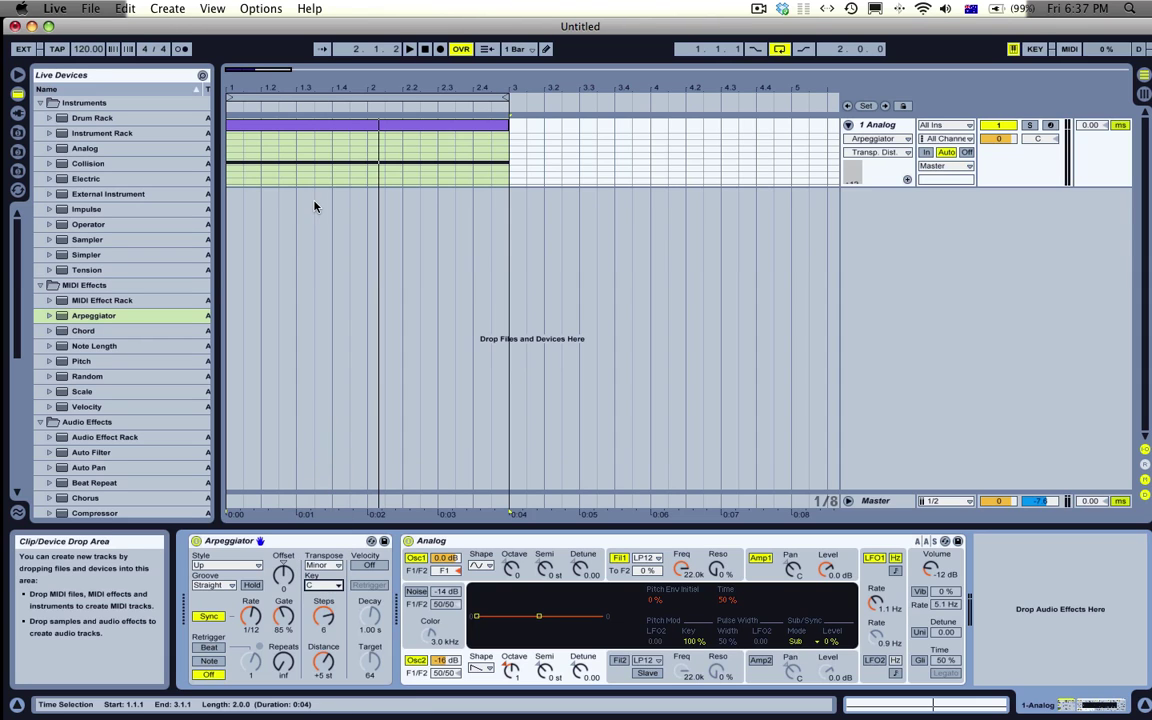
pyautogui.doubleClick(316, 134)
pyautogui.click(876, 124)
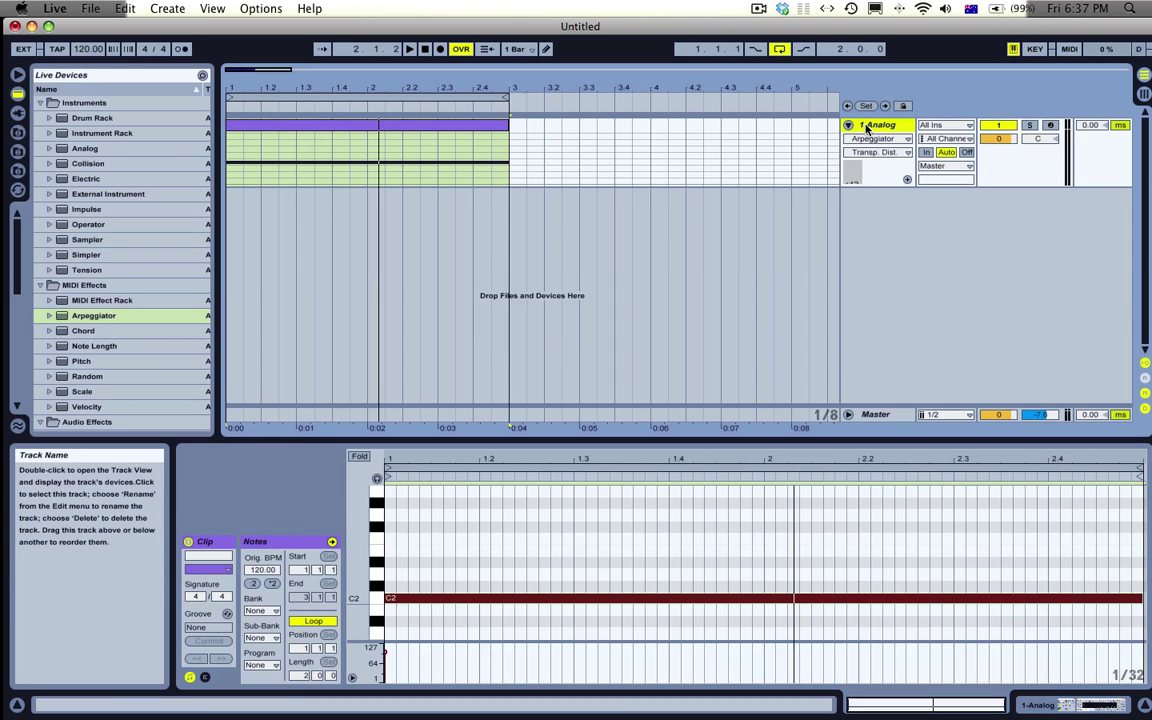
# Lower Analog's Oscillator 1 octave to -1 and Oscillator 2 octave to 0 while auditioning the loop
pyautogui.press('space')
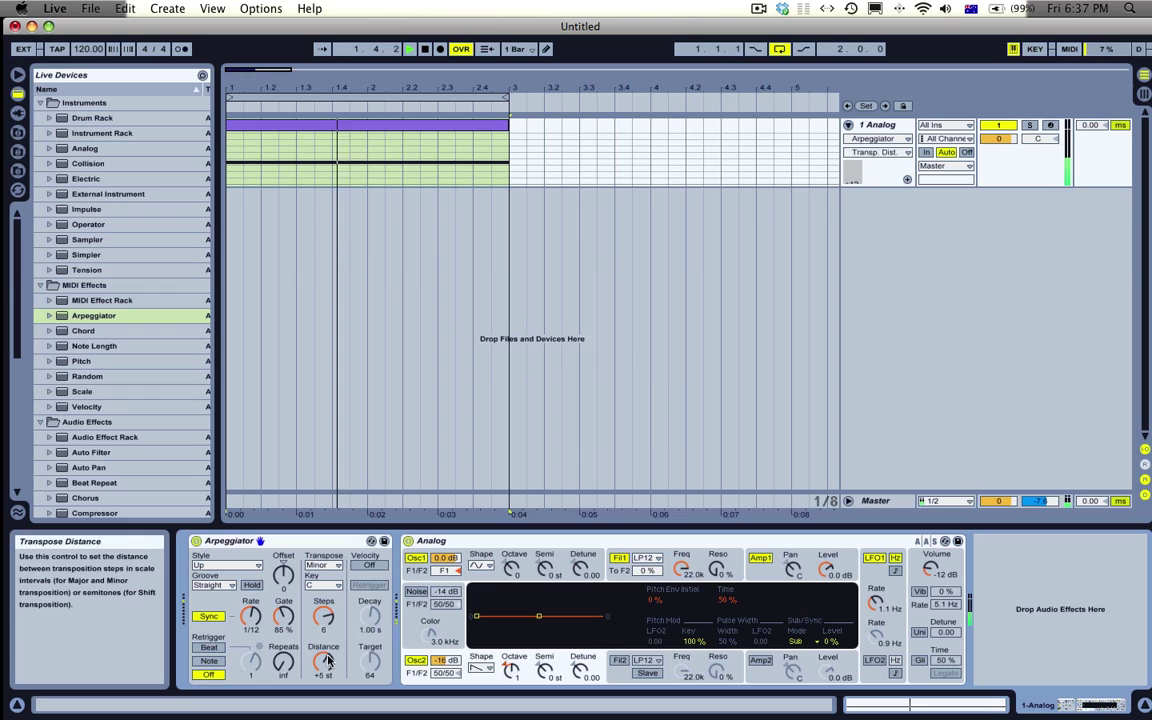
pyautogui.click(512, 568)
pyautogui.press('Down')
pyautogui.click(511, 672)
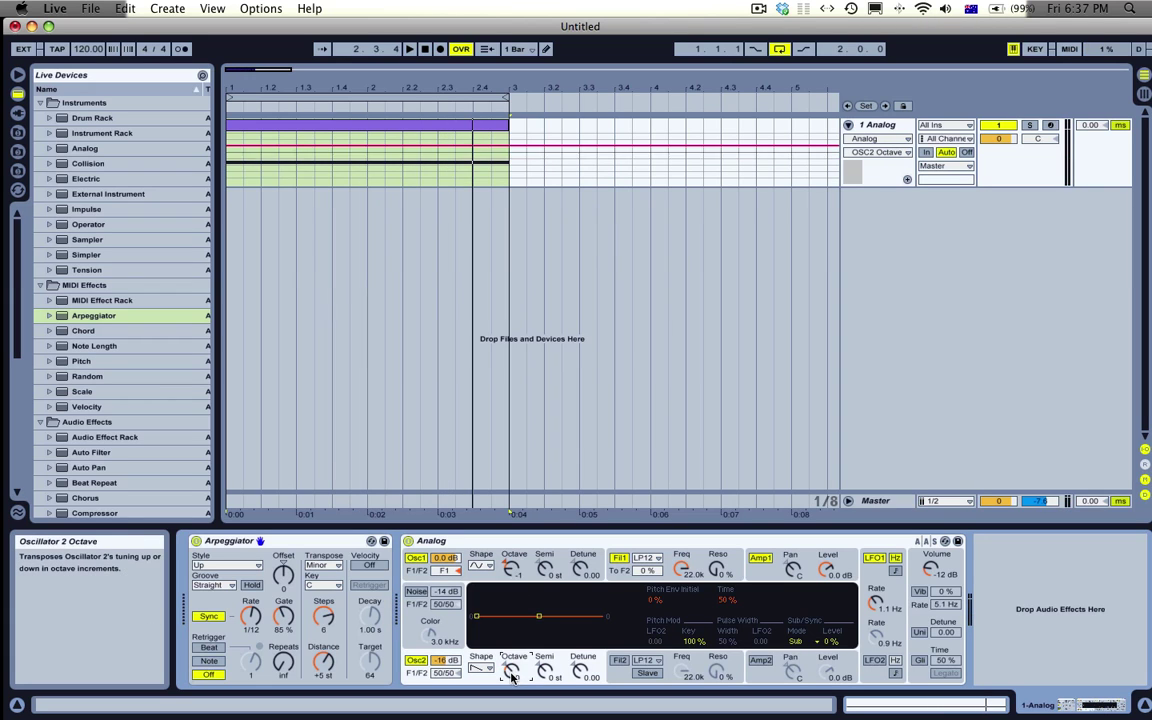
pyautogui.press('Down')
pyautogui.press('space')
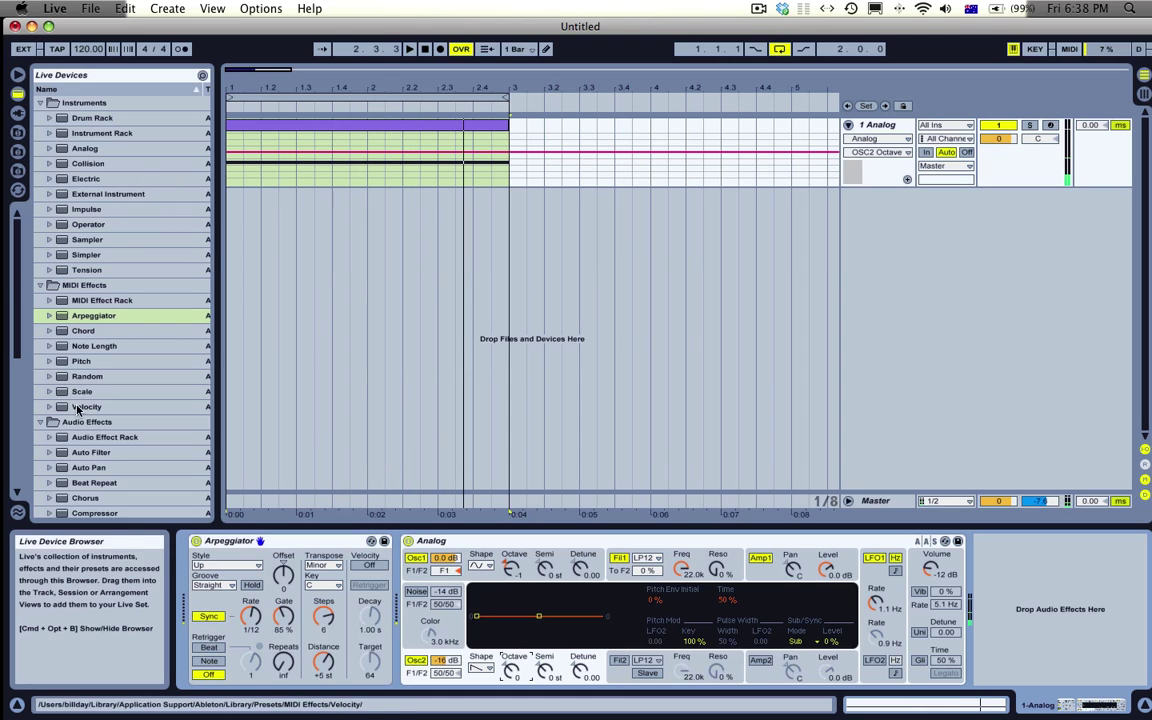
# Insert a Scale MIDI effect between the Arpeggiator and Analog, and audition the loop through its note matrix
pyautogui.moveTo(82, 393); pyautogui.dragTo(440, 610)
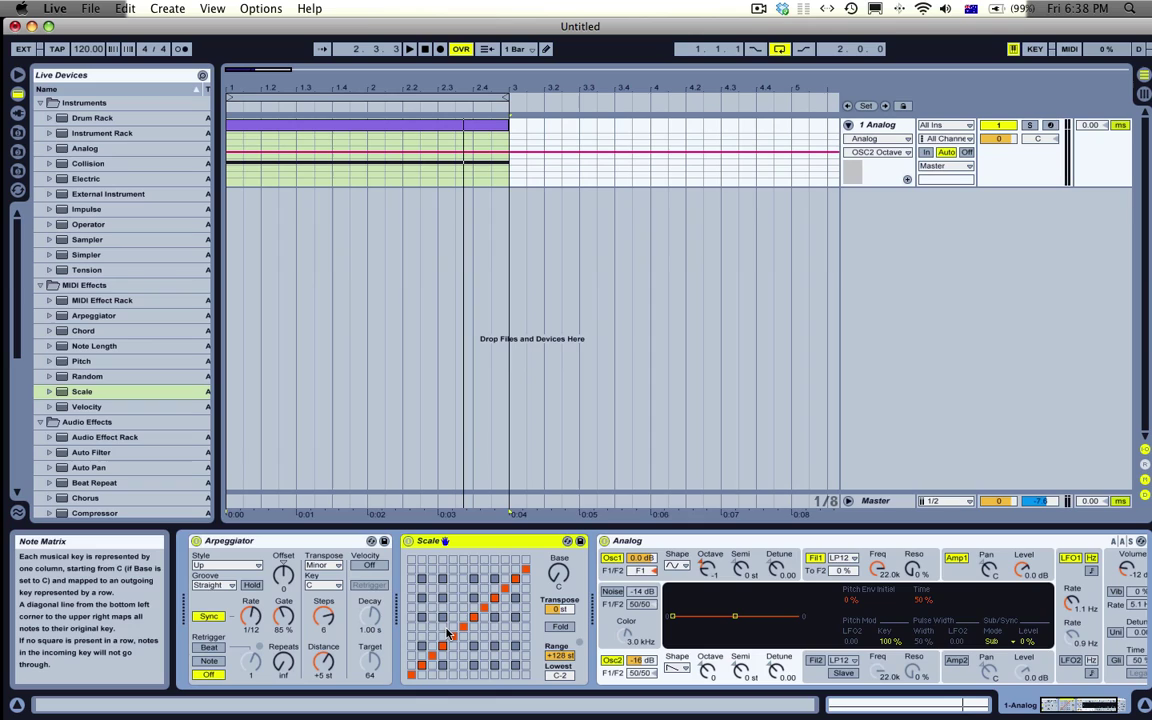
pyautogui.click(420, 665)
pyautogui.press('space')
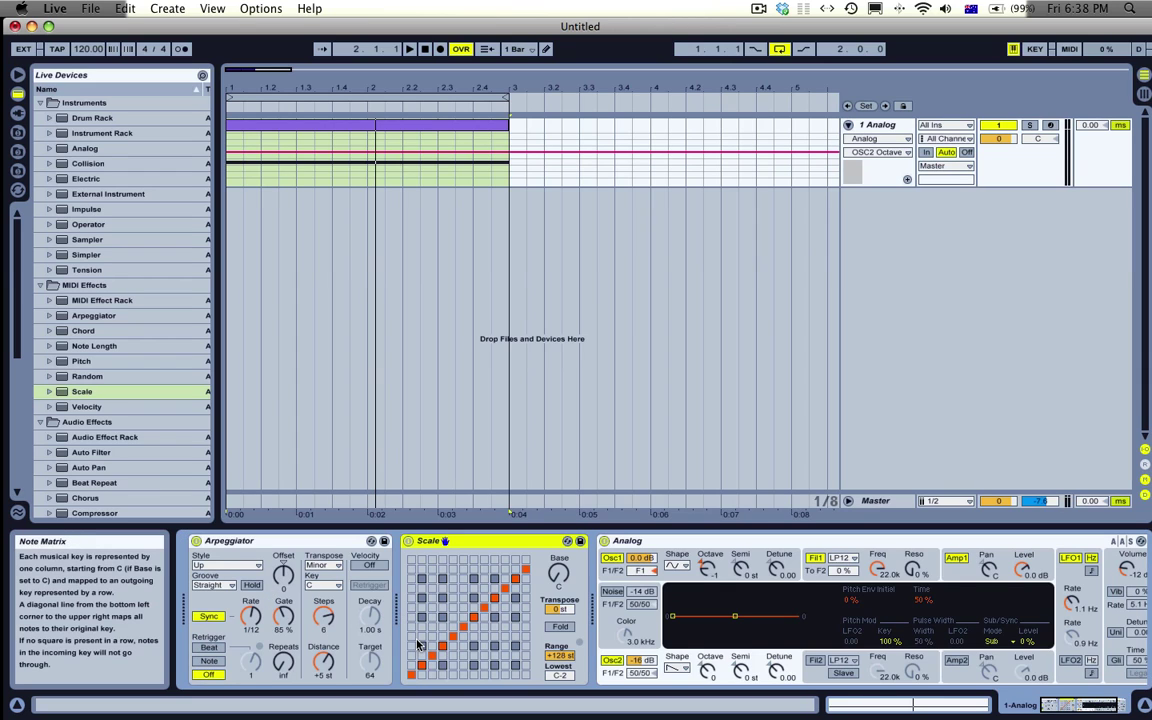
pyautogui.press('space')
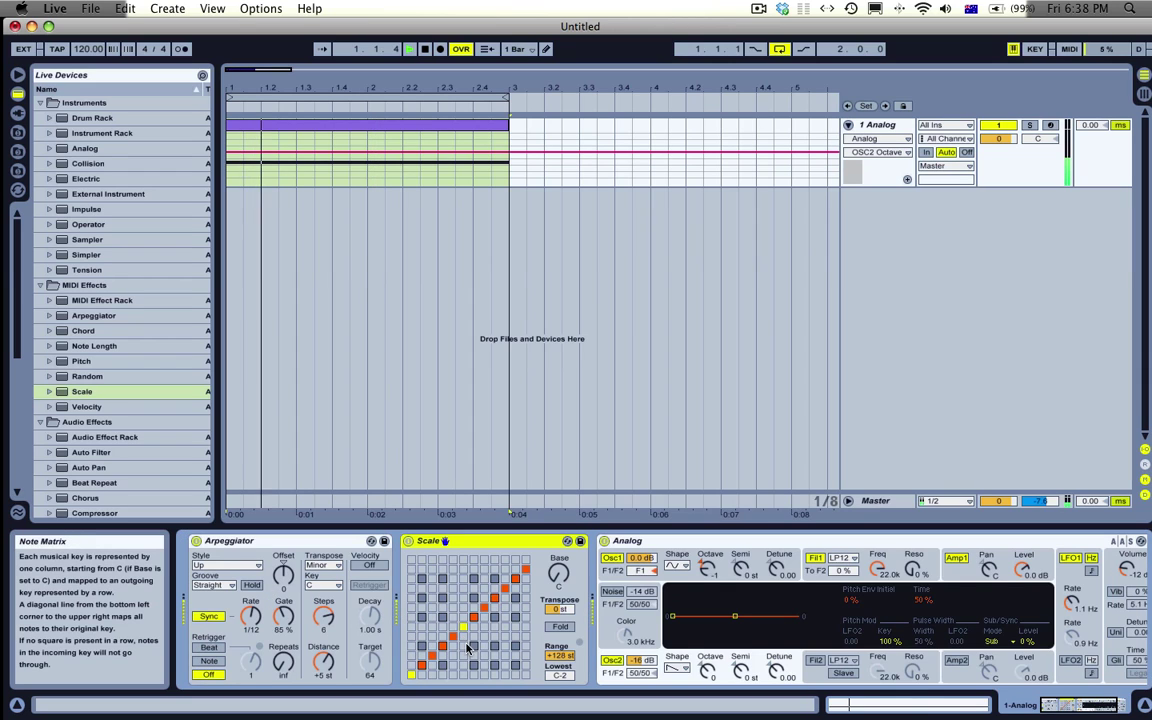
pyautogui.press('space')
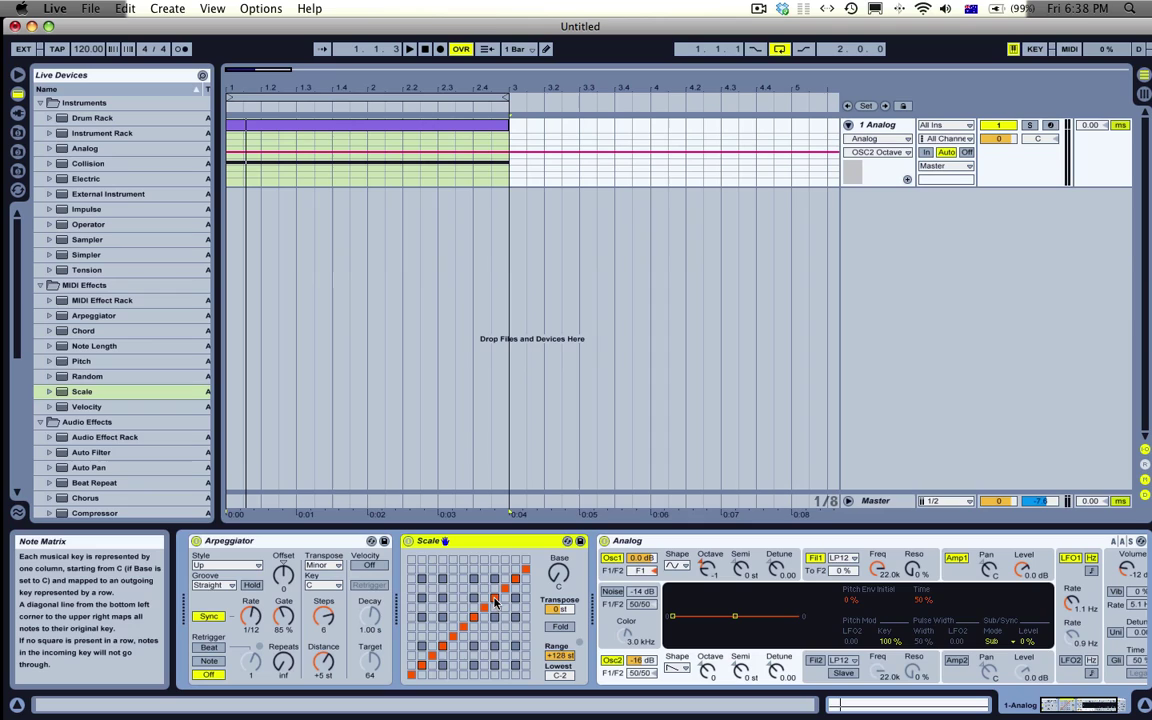
# Remap notes in the Scale matrix, including G# to F, F to G#, D to G and G to D#, while auditioning the loop
pyautogui.click(494, 599)
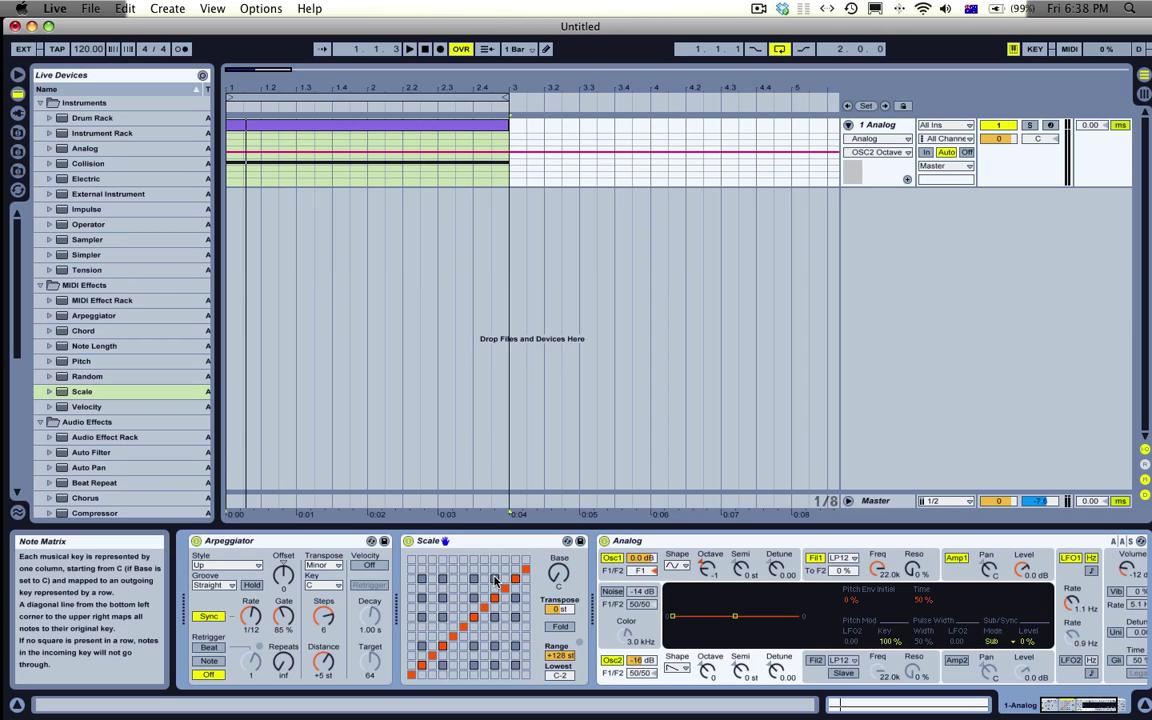
pyautogui.press('space')
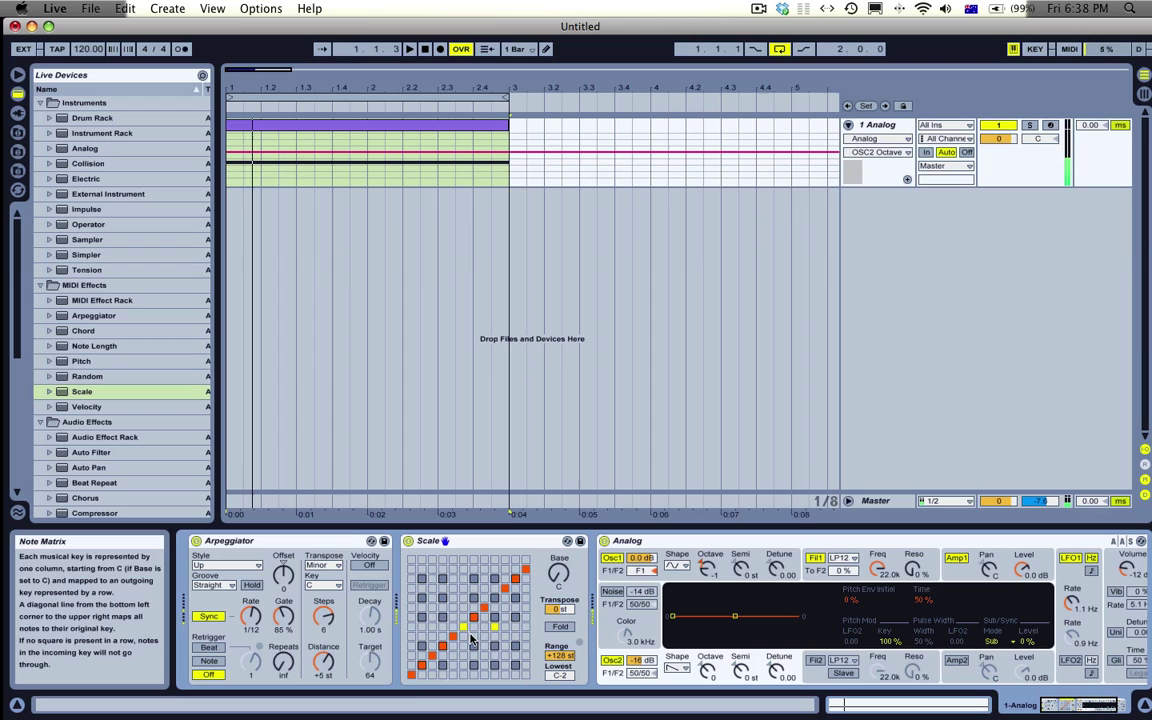
pyautogui.click(463, 599)
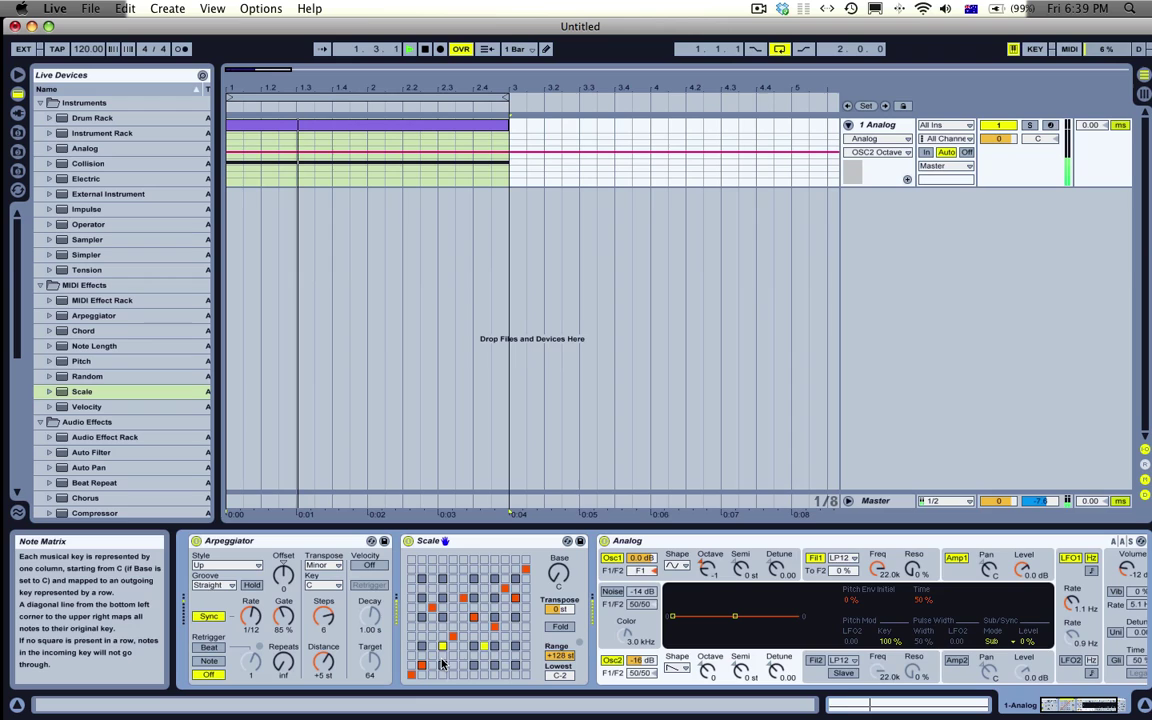
pyautogui.press('space')
pyautogui.press('space')
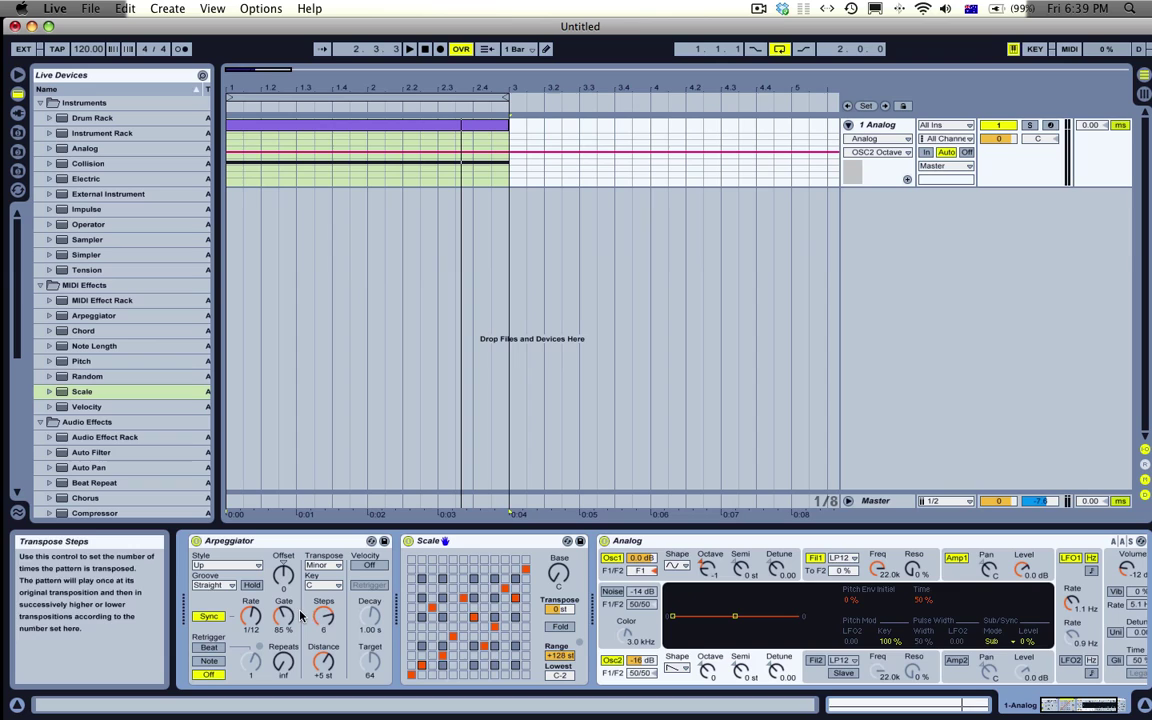
# Display Analog's Amp 1 envelope and audition the loop
pyautogui.hscroll(3, 627, 556)
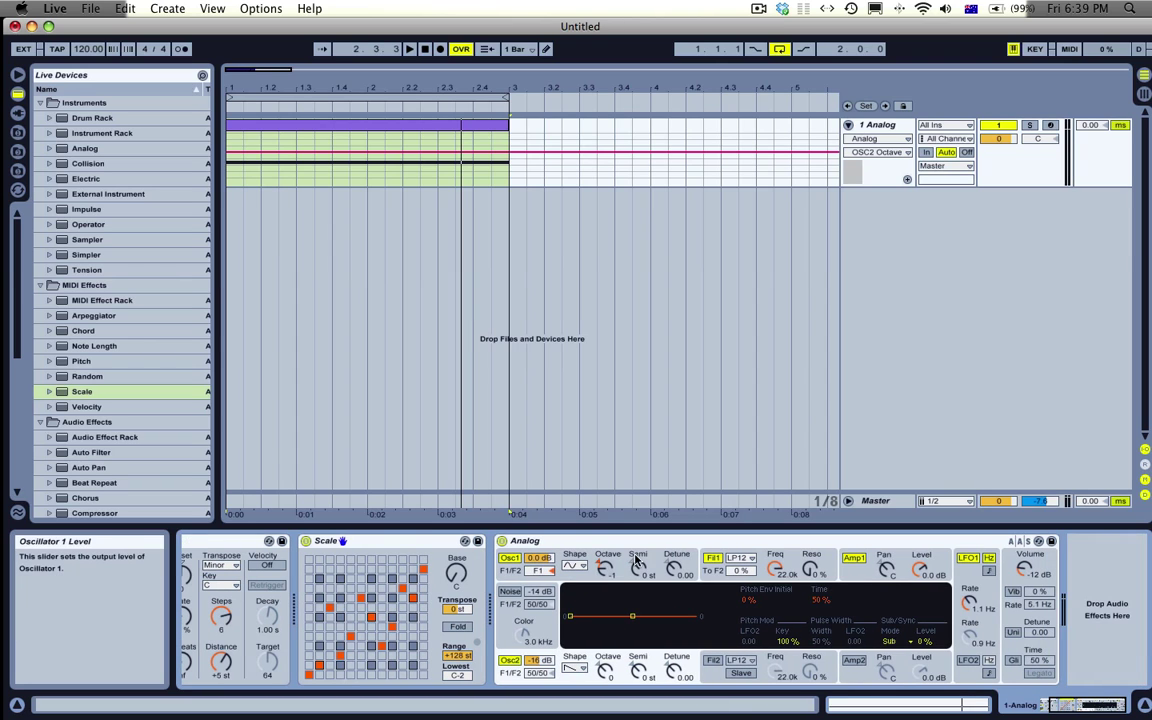
pyautogui.click(872, 576)
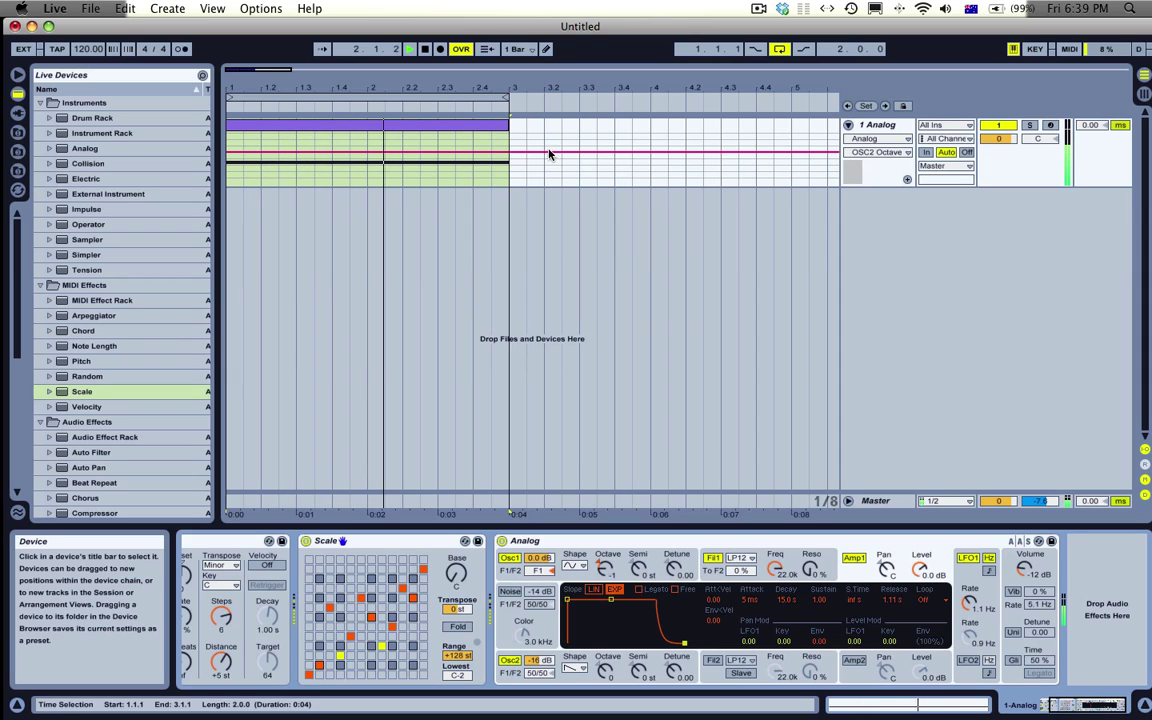
pyautogui.press('space')
# Shorten the clip's C2 note to one bar, duplicate it into bar 2 and lower the copy to A#1
pyautogui.doubleClick(463, 126)
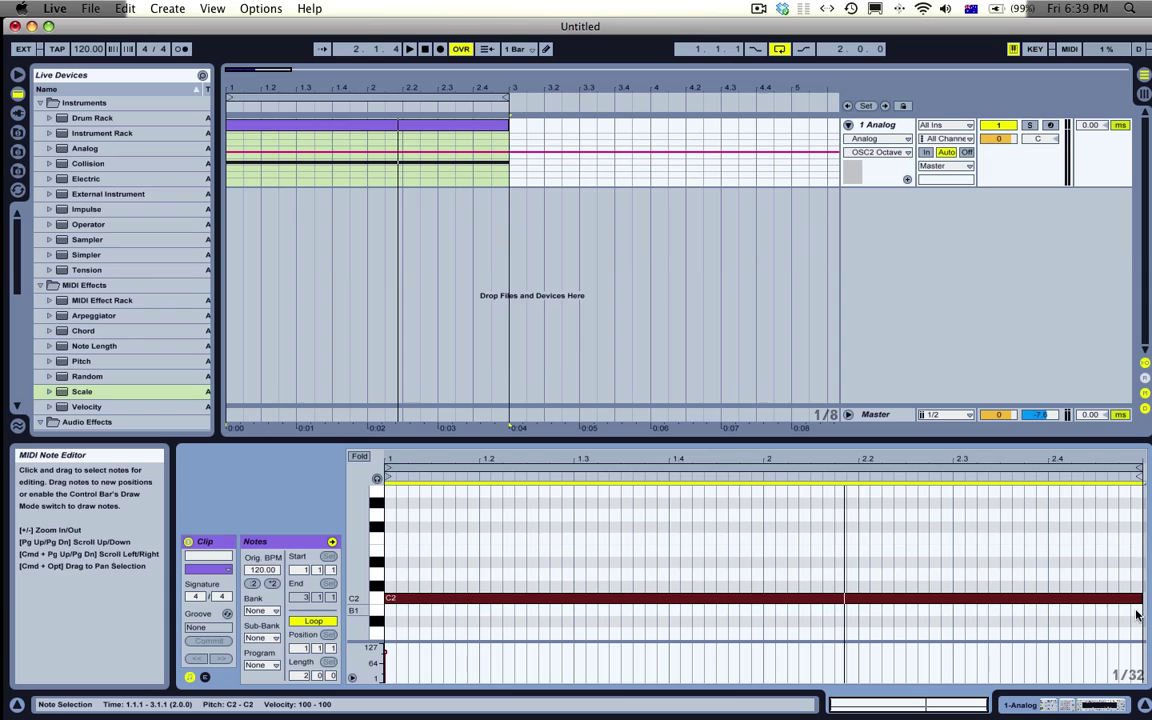
pyautogui.moveTo(1138, 597); pyautogui.dragTo(778, 597)
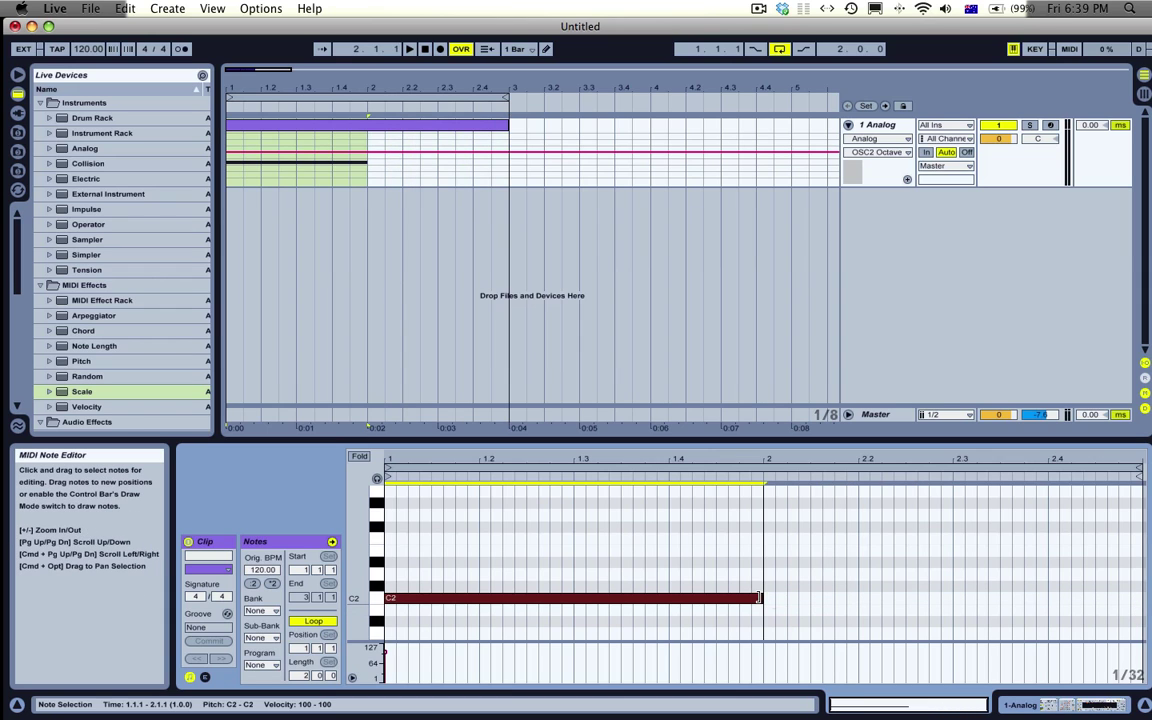
pyautogui.press('super+d')
pyautogui.press('Down')
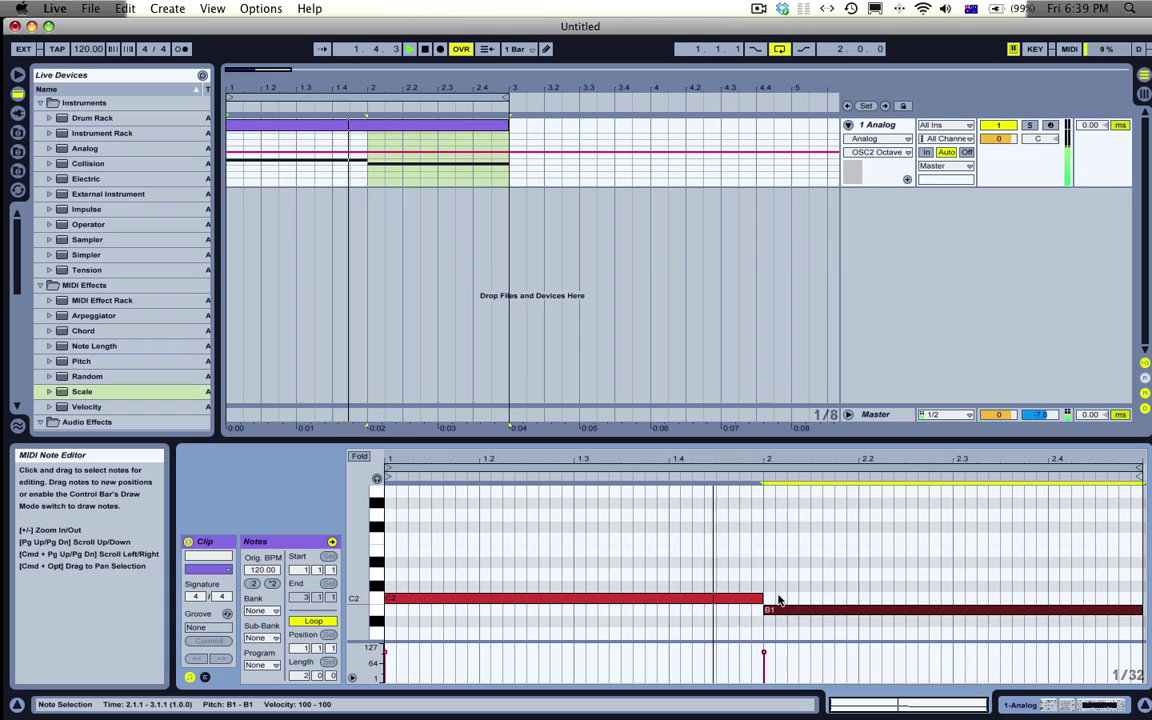
pyautogui.press('Down')
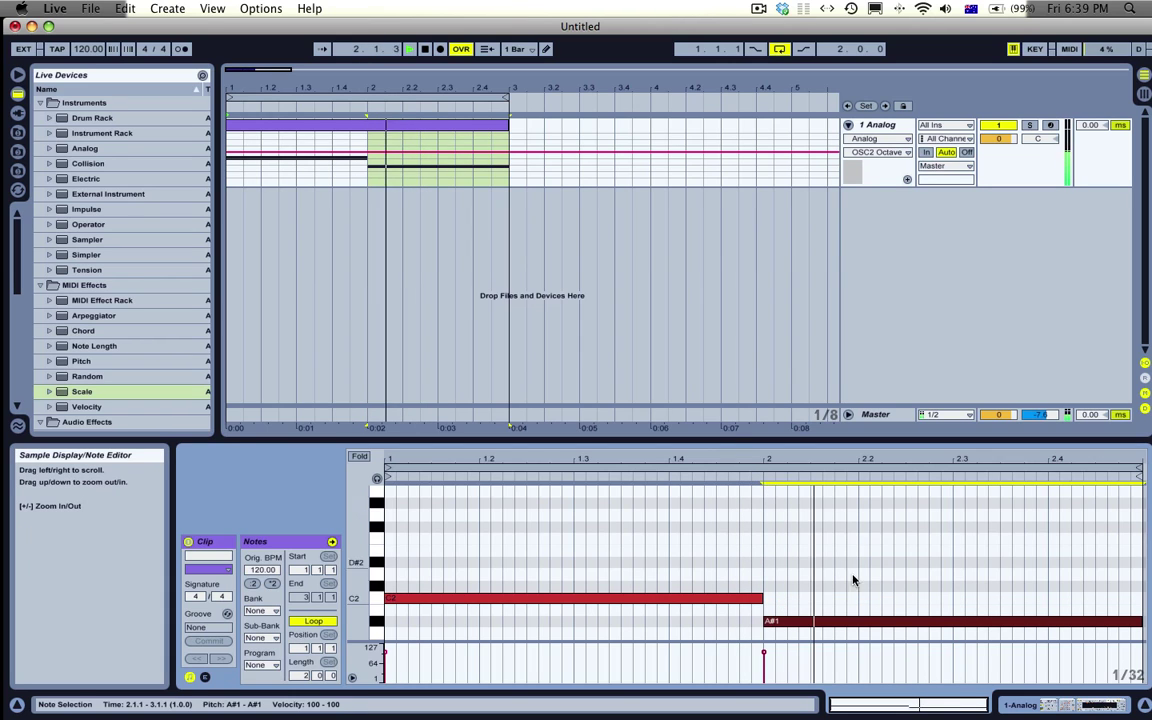
pyautogui.press('space')
# Shorten the A#1 note to one beat, duplicate it, raise the copy to B1 and extend it to 2.3.3
pyautogui.moveTo(1140, 621); pyautogui.dragTo(848, 621)
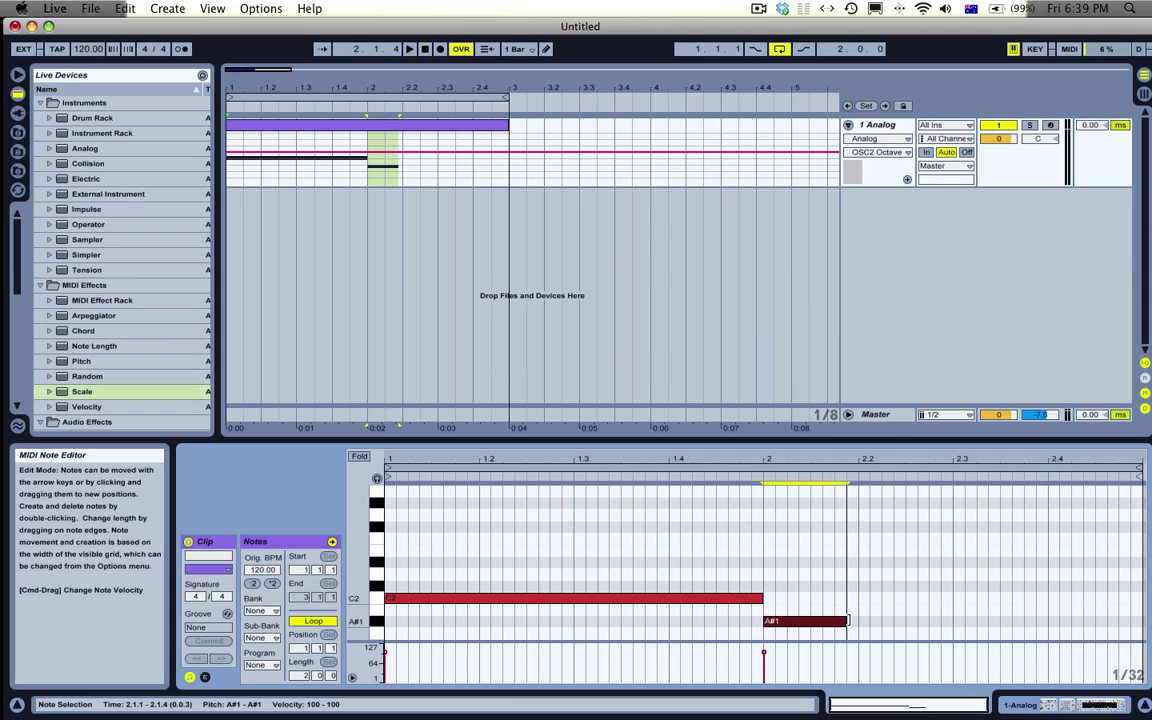
pyautogui.press('super+d')
pyautogui.press('Up')
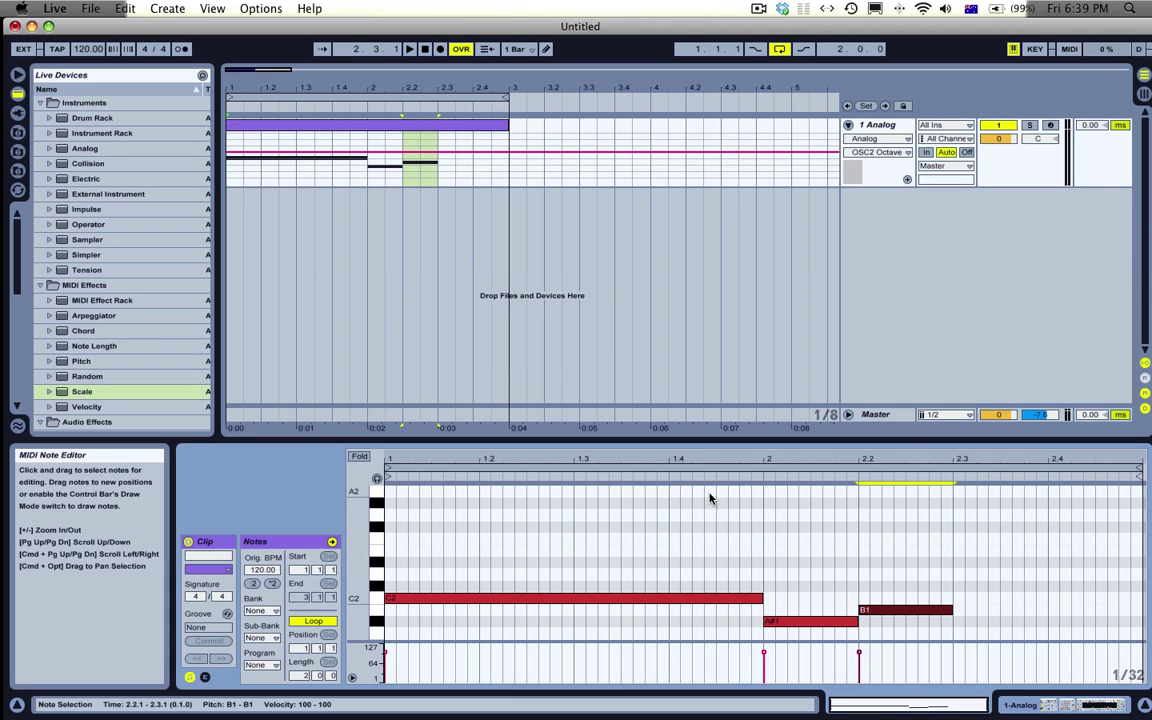
pyautogui.press('space')
pyautogui.moveTo(952, 609); pyautogui.dragTo(1053, 610)
pyautogui.press('space')
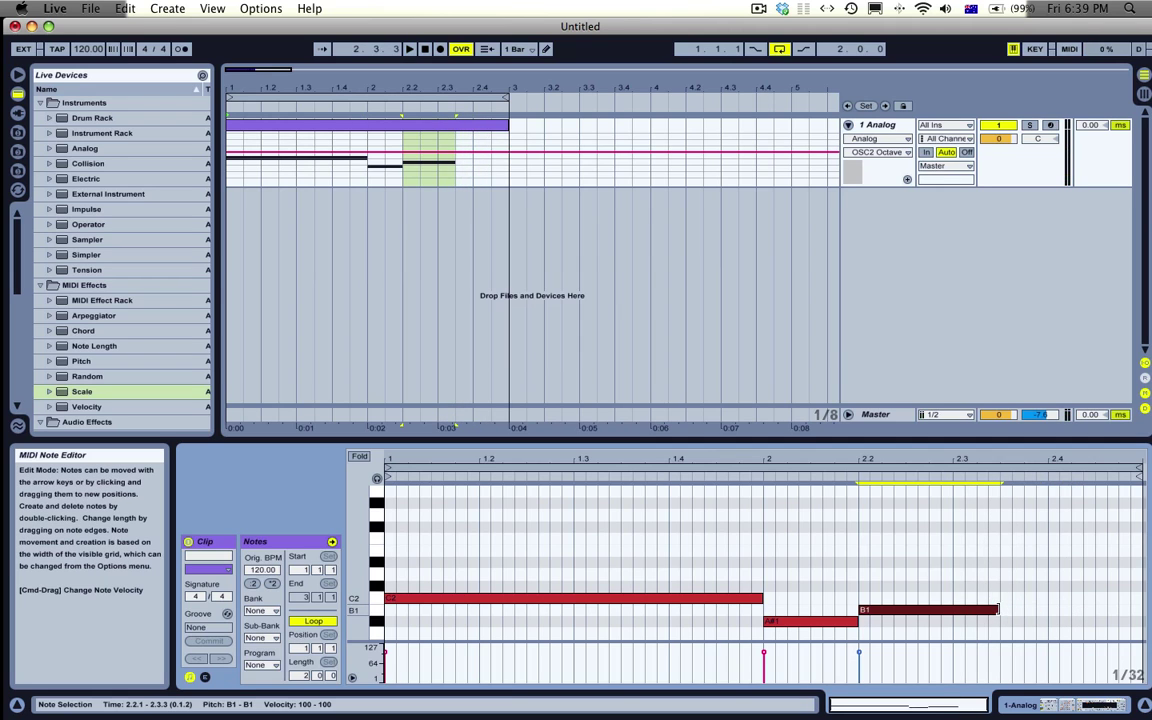
# Duplicate the B1 note to the end of the clip, raise the copy to D#2 and play the loop
pyautogui.press('super+d')
pyautogui.press('Up')
pyautogui.press('Up')
pyautogui.press('Up')
pyautogui.press('Up')
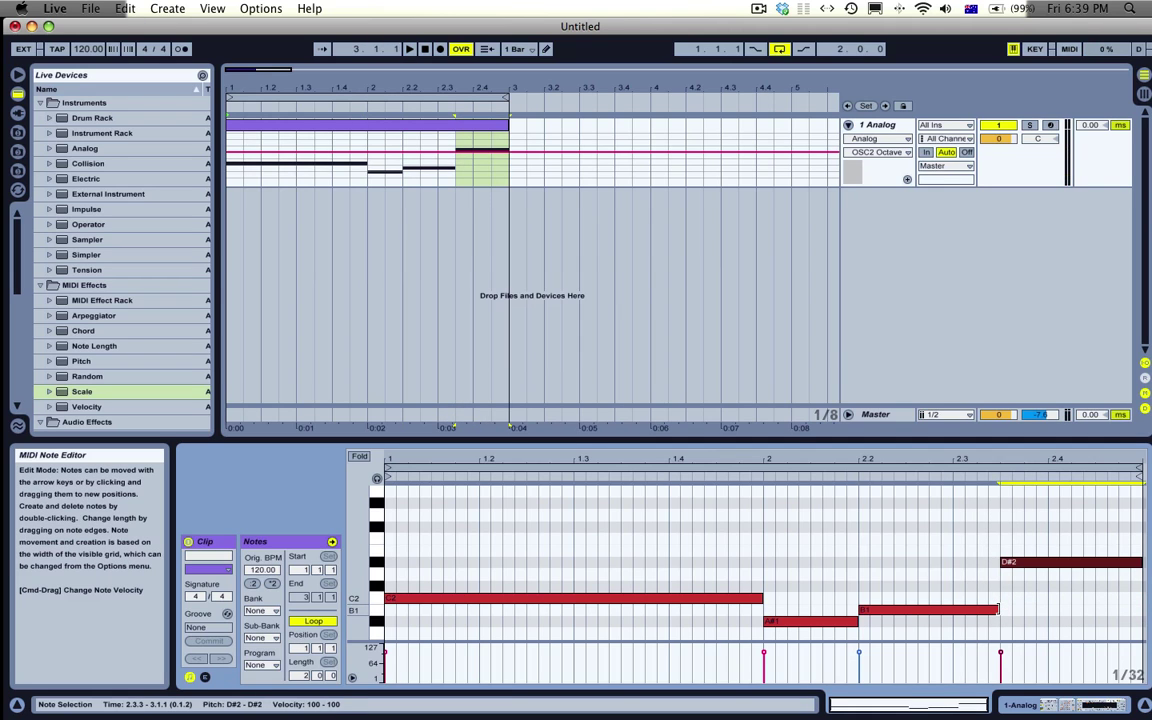
pyautogui.press('space')
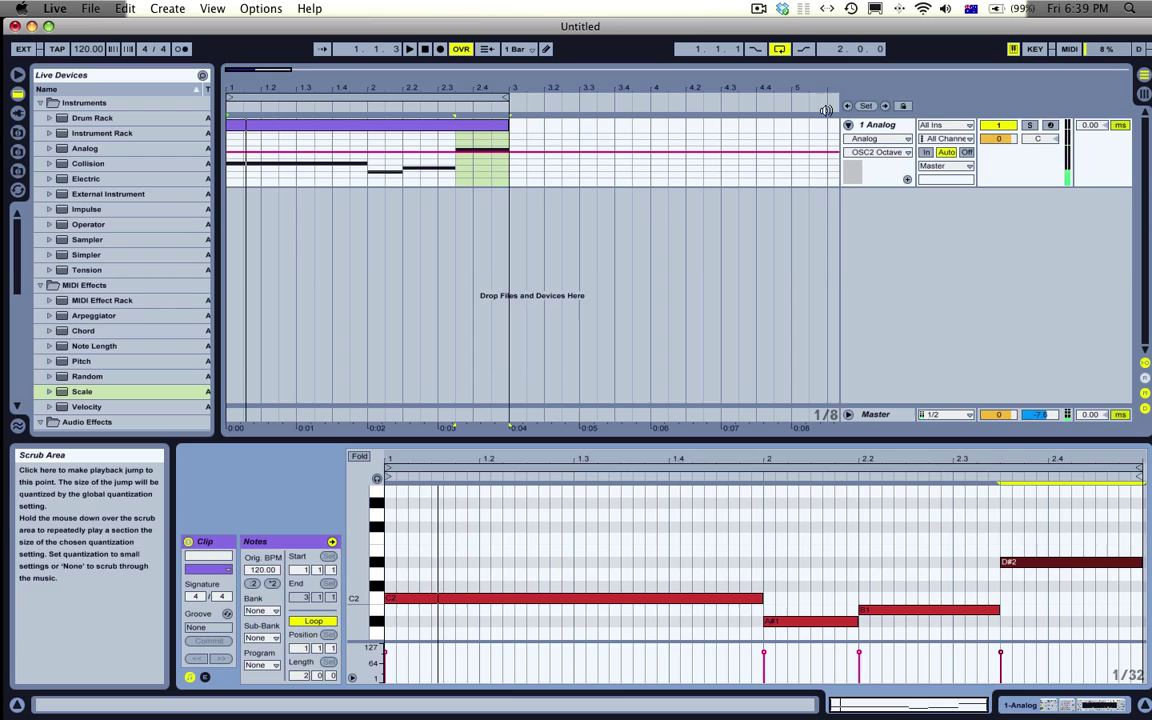
# Add a return track with a Ping Pong Delay synced to 3 beat divisions, unfold the track and set it to Pre
pyautogui.doubleClick(878, 125)
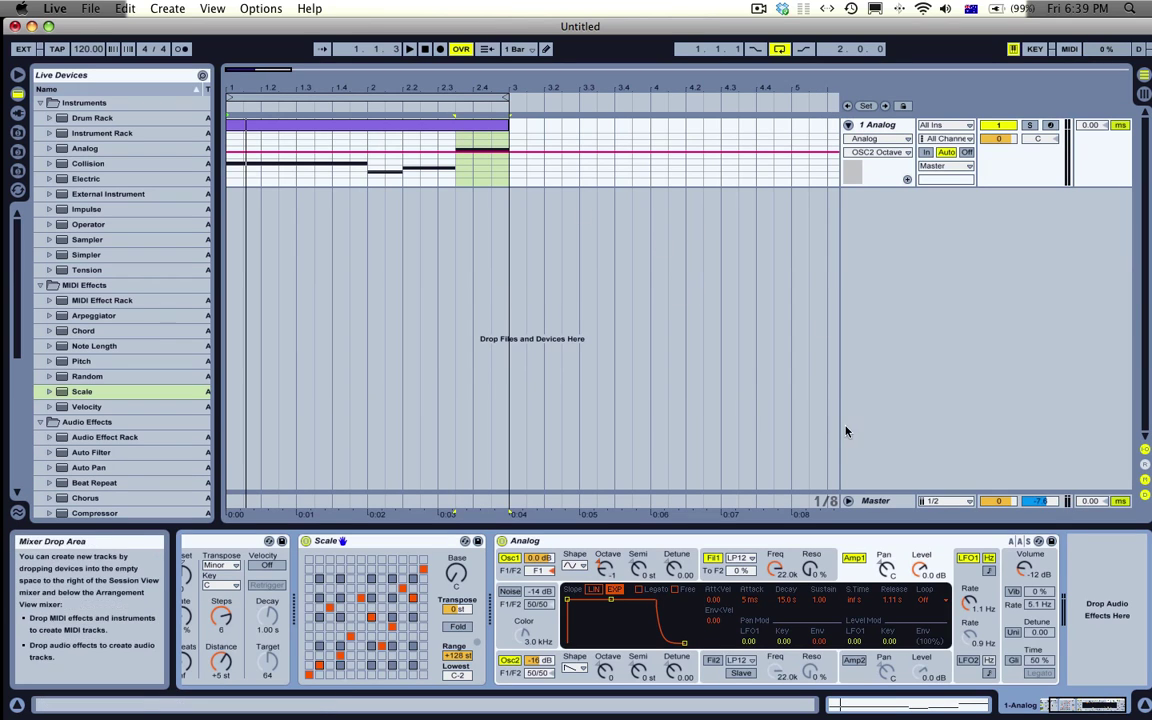
pyautogui.rightClick(923, 445)
pyautogui.click(960, 472)
pyautogui.scroll(-10, 47, 447)
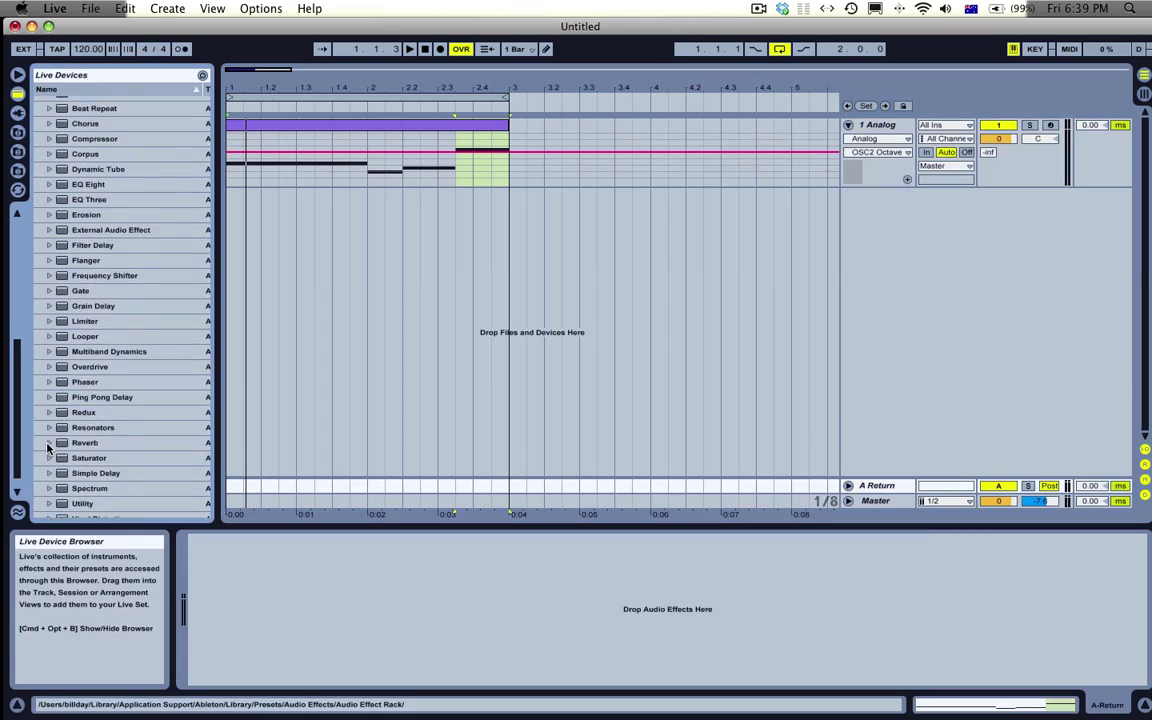
pyautogui.scroll(-2, 47, 447)
pyautogui.doubleClick(100, 372)
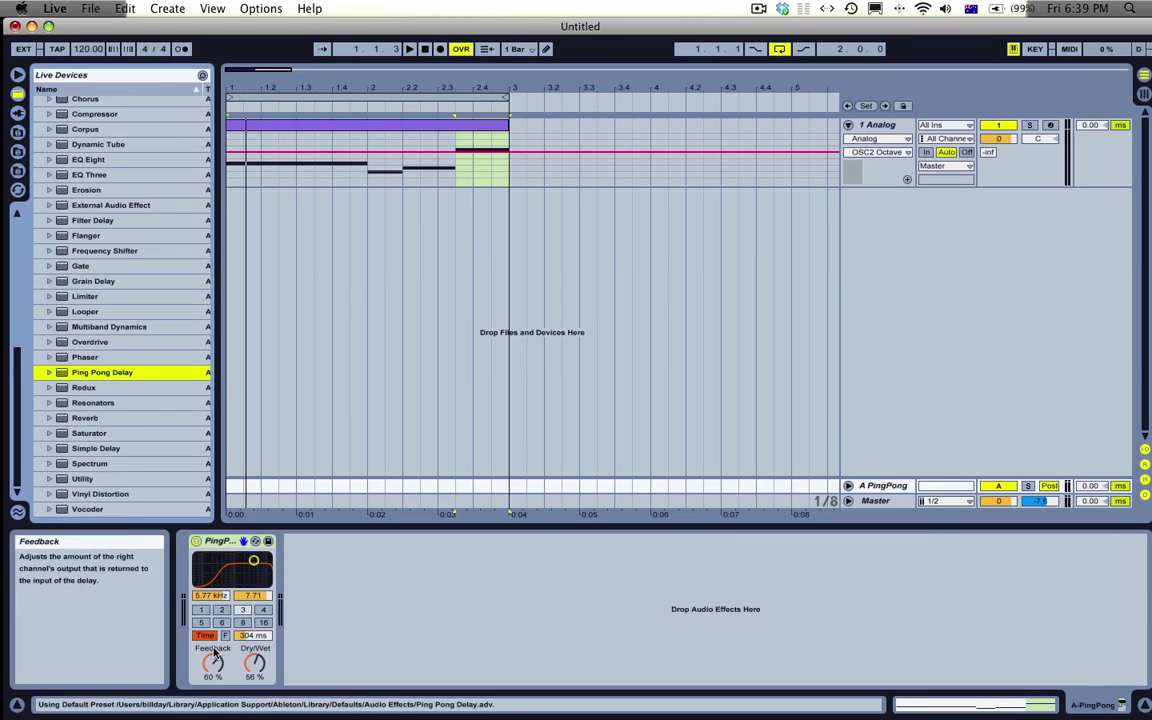
pyautogui.click(848, 485)
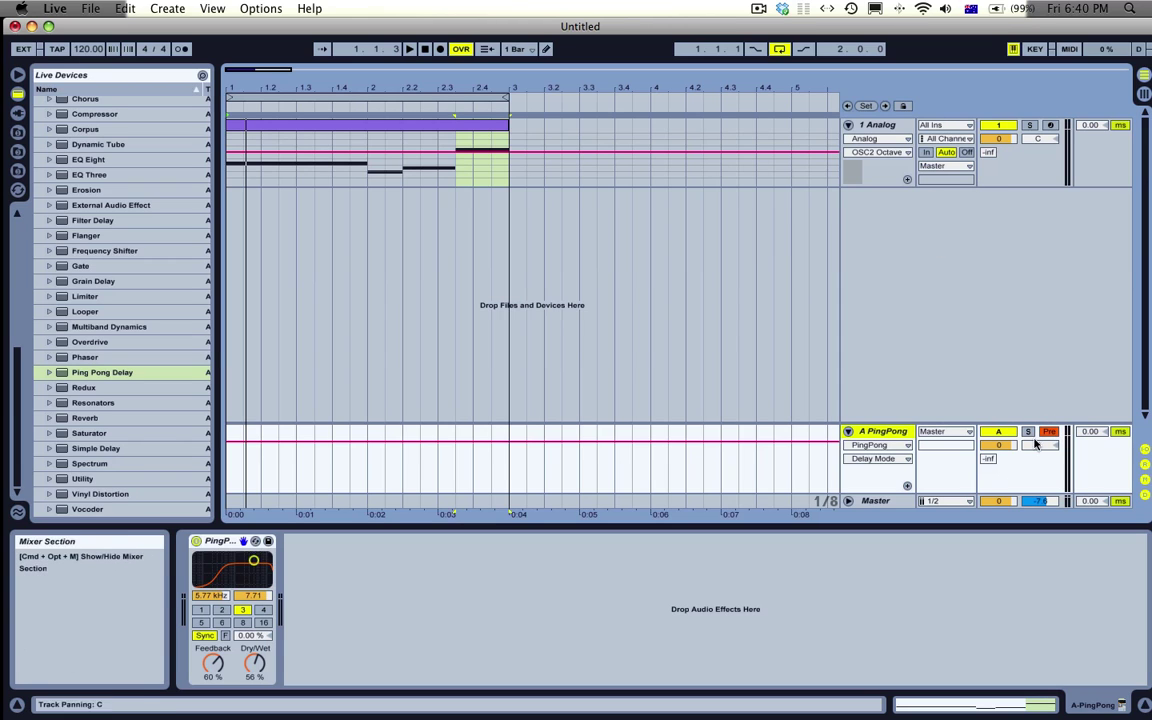
# Enlarge the Analog track, display its A-PingPong send automation across the two-bar clip and turn on draw mode
pyautogui.moveTo(879, 187); pyautogui.dragTo(879, 228)
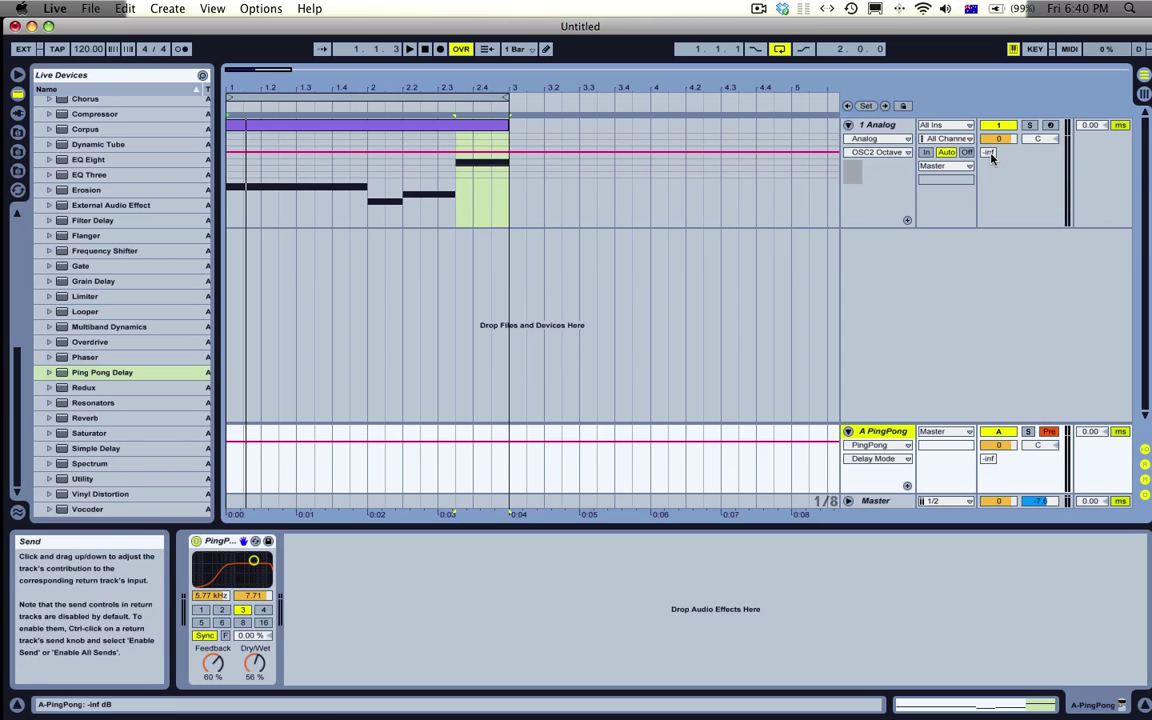
pyautogui.click(989, 153)
pyautogui.moveTo(252, 91); pyautogui.dragTo(253, 125)
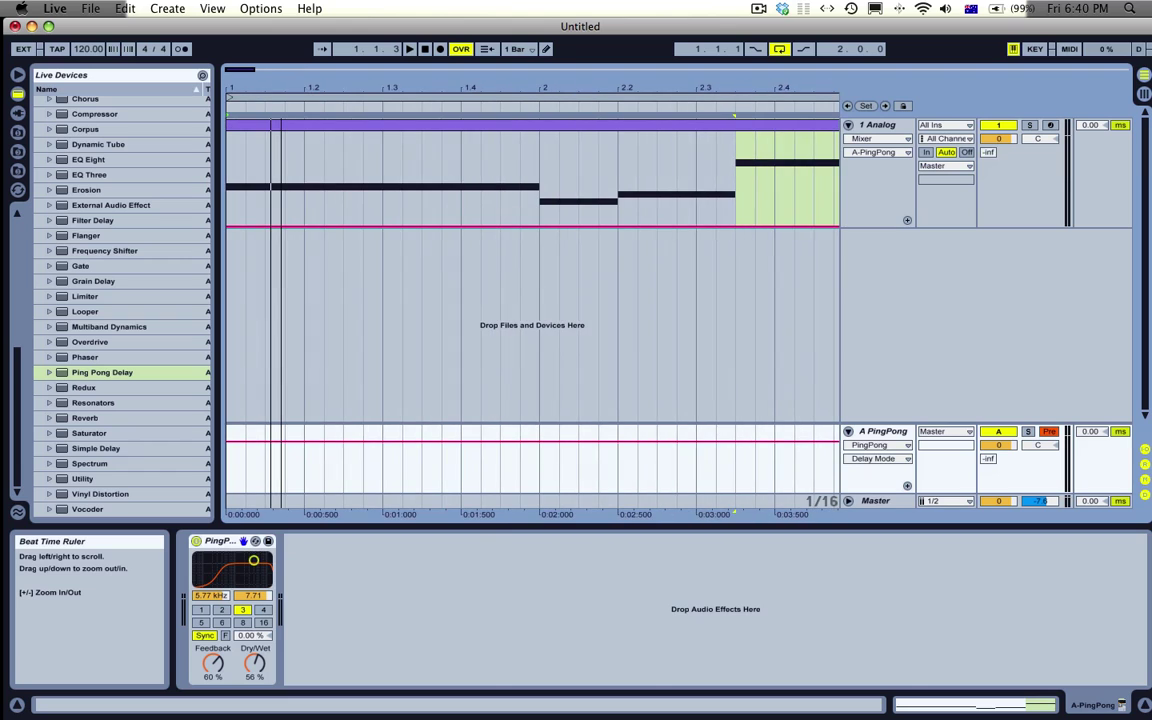
pyautogui.click(326, 122)
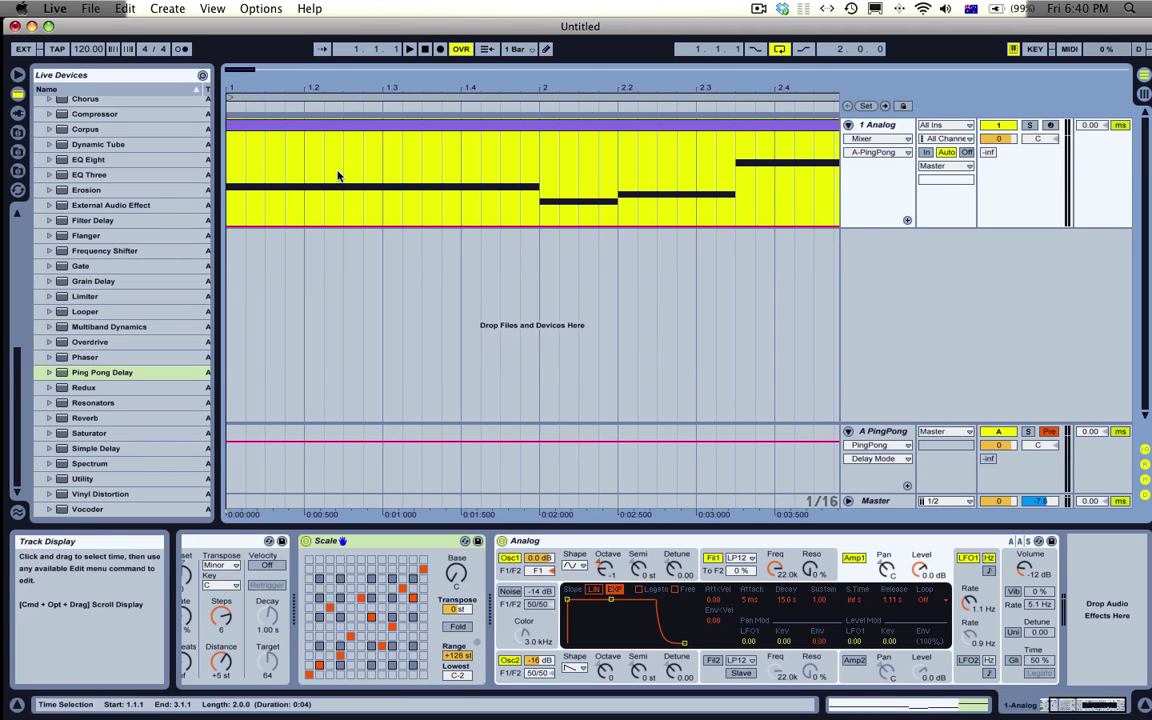
pyautogui.press('super+b')
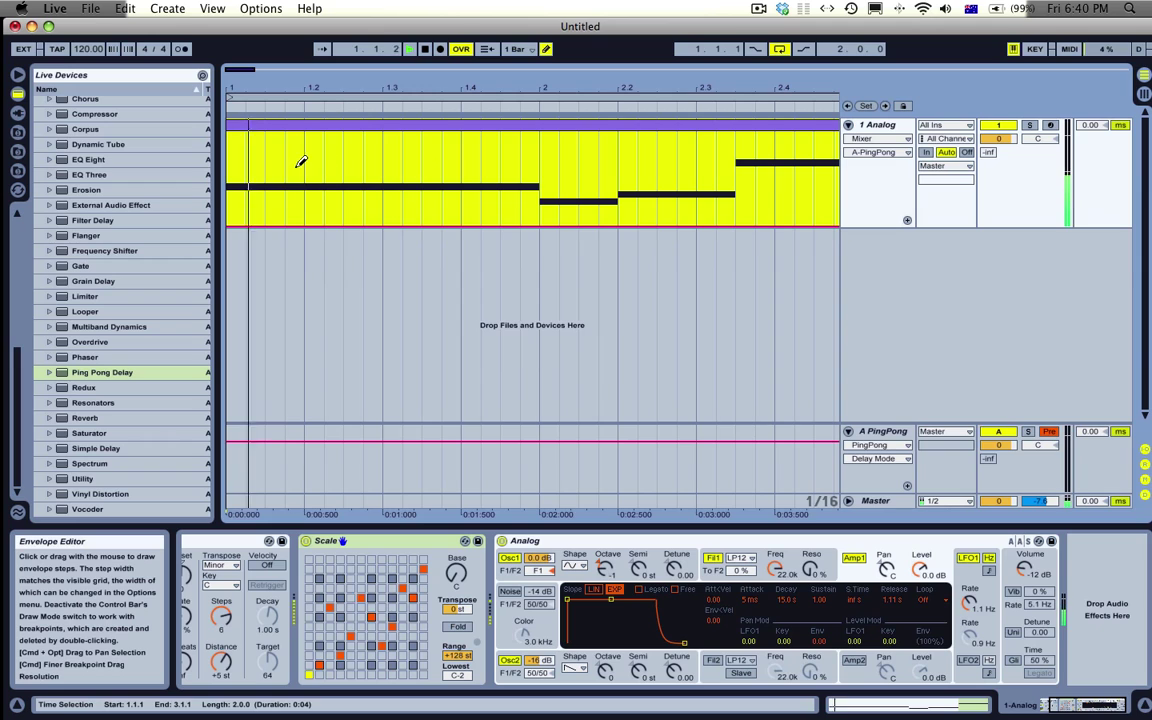
# Draw one-sixteenth A-PingPong send spikes just before beats 1.2, 2 and 2.2 while the loop plays
pyautogui.moveTo(296, 164); pyautogui.dragTo(296, 119)
pyautogui.press('space')
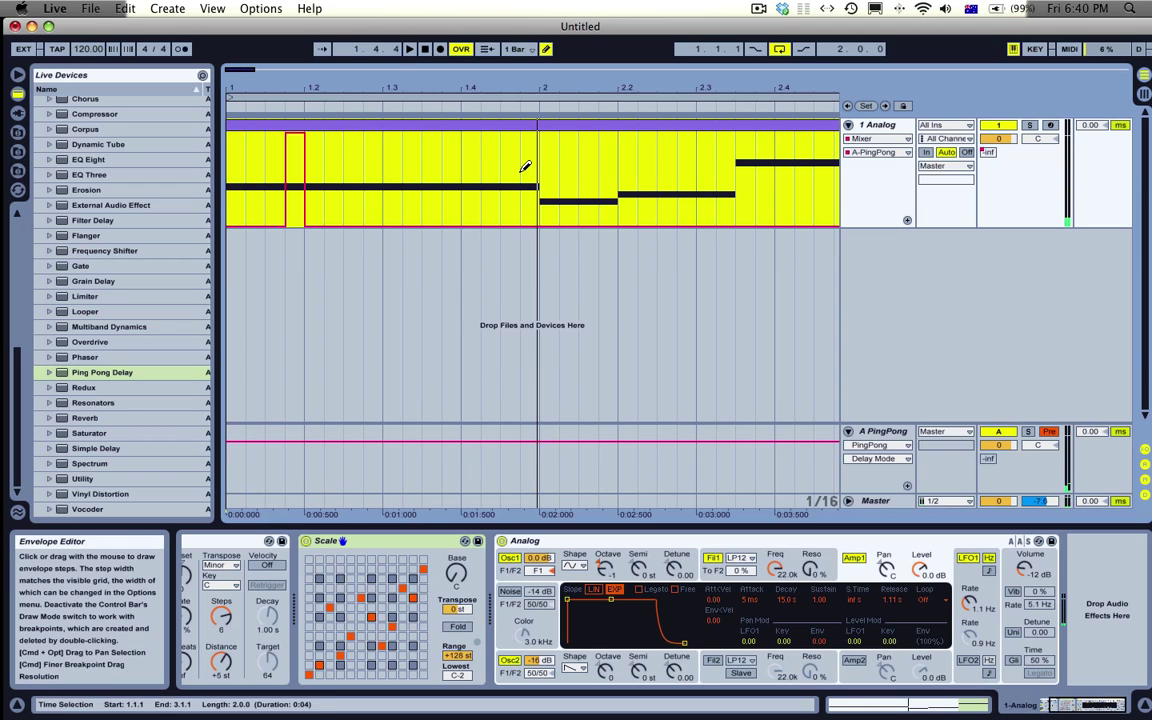
pyautogui.press('space')
pyautogui.moveTo(610, 150); pyautogui.dragTo(616, 122)
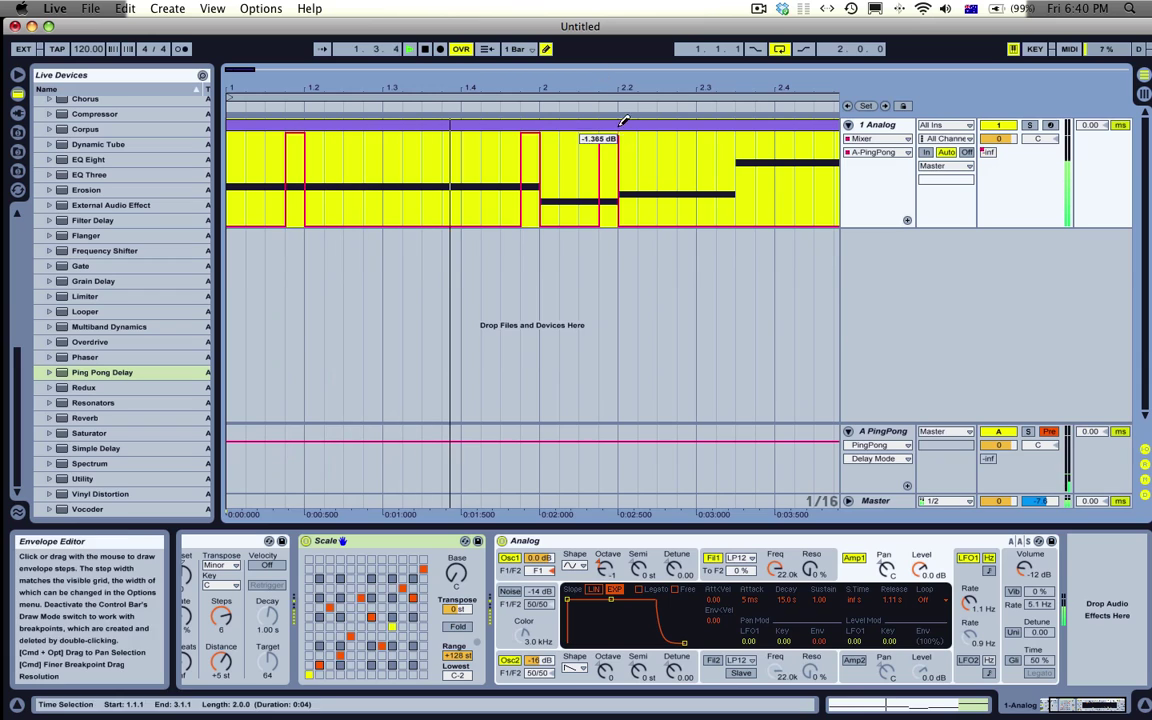
pyautogui.moveTo(663, 81); pyautogui.dragTo(558, 81)
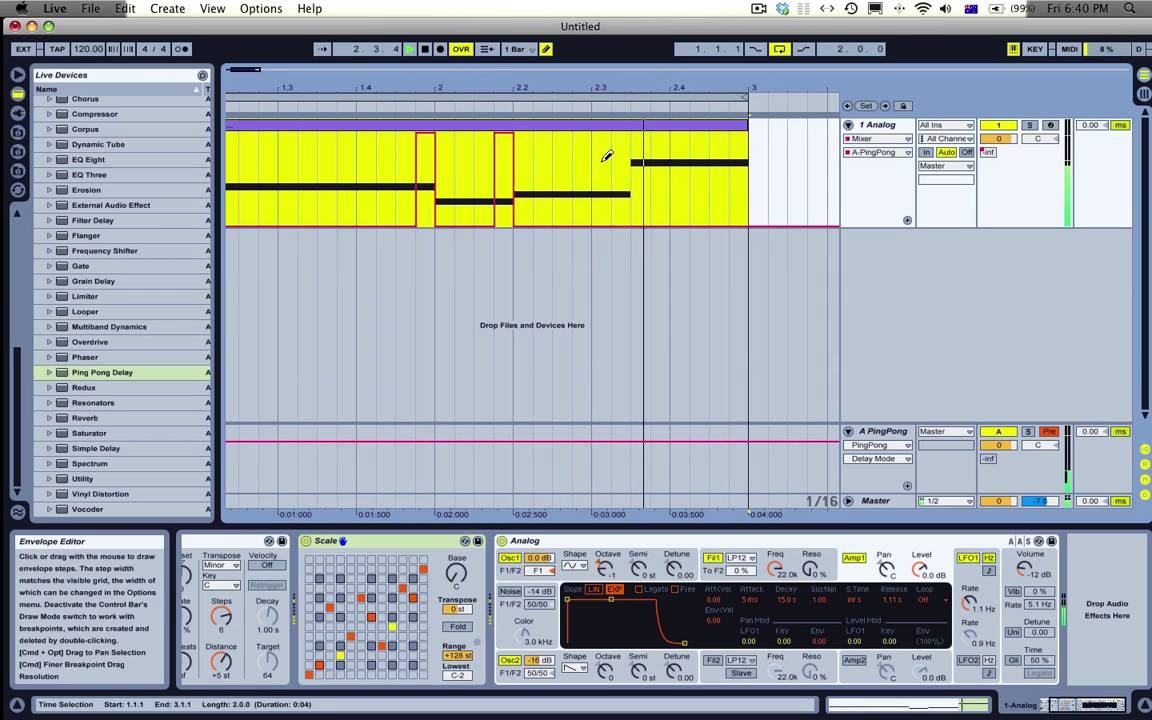
# Clear the drawn send spikes and leave a single one-sixteenth A-PingPong send spike at beat 1.4
pyautogui.moveTo(436, 150)
pyautogui.mouseDown()
pyautogui.moveTo(427, 121)
pyautogui.moveTo(373, 129)
pyautogui.moveTo(410, 210)
pyautogui.mouseUp()
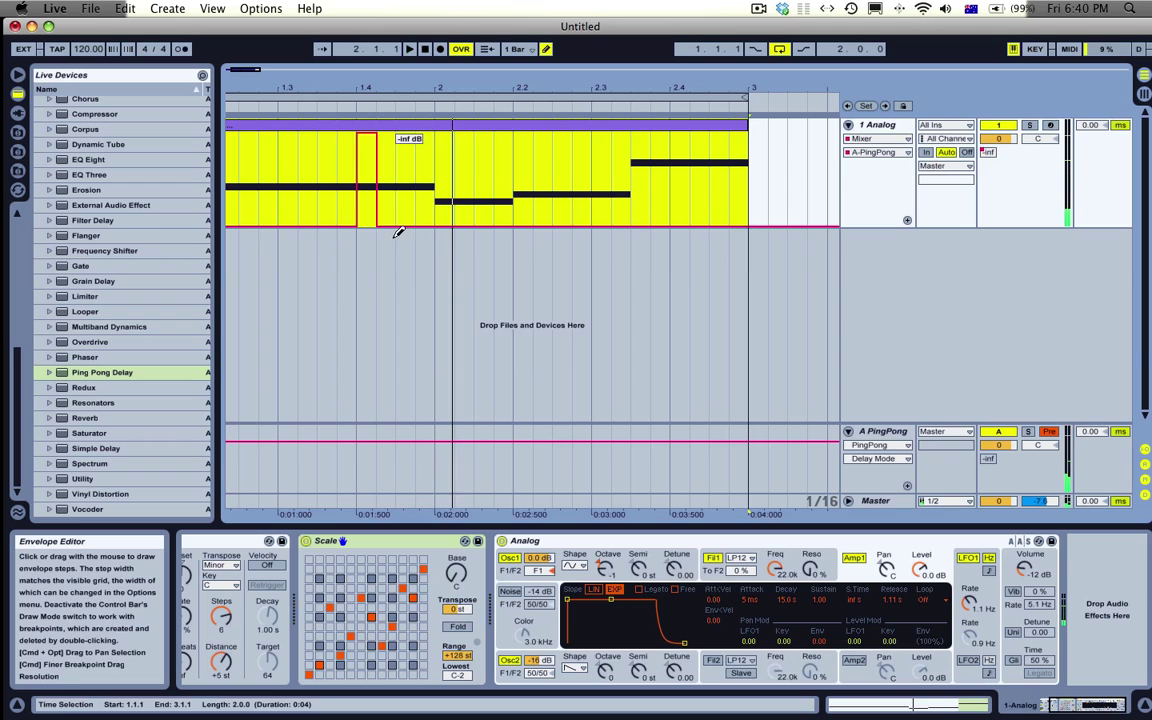
pyautogui.press('space')
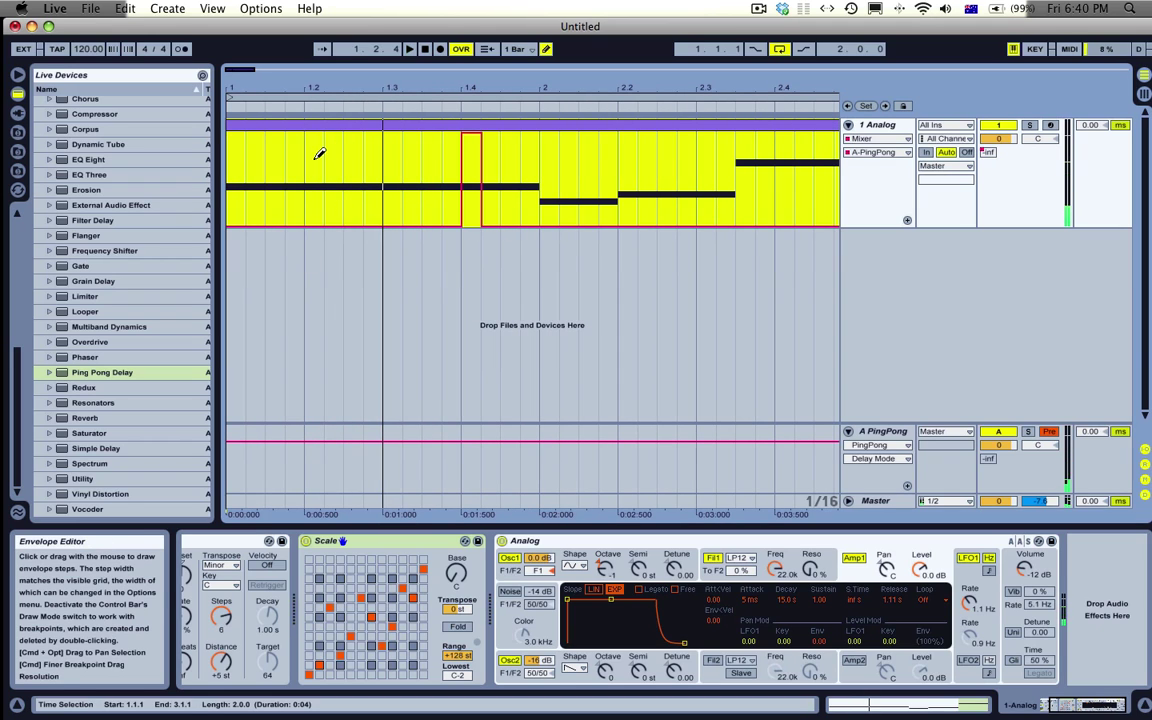
# Draw additional one-sixteenth A-PingPong send spikes at beats 1.2 and 2.2 on the Analog track
pyautogui.click(315, 107)
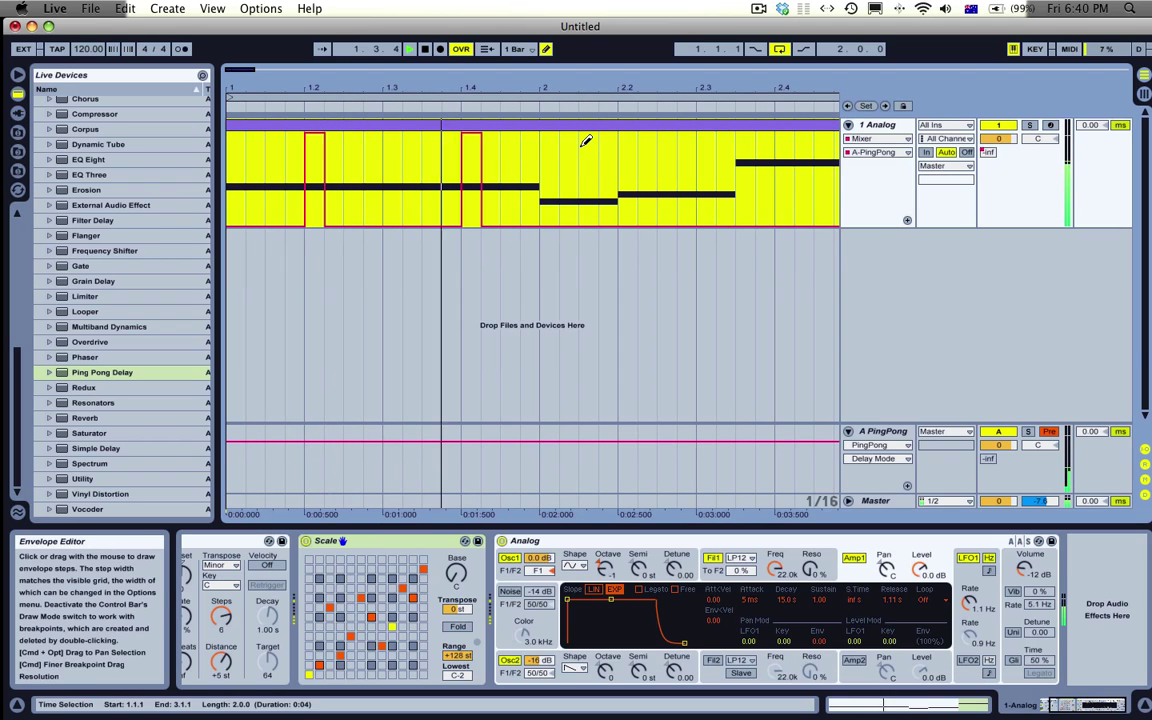
pyautogui.click(625, 139)
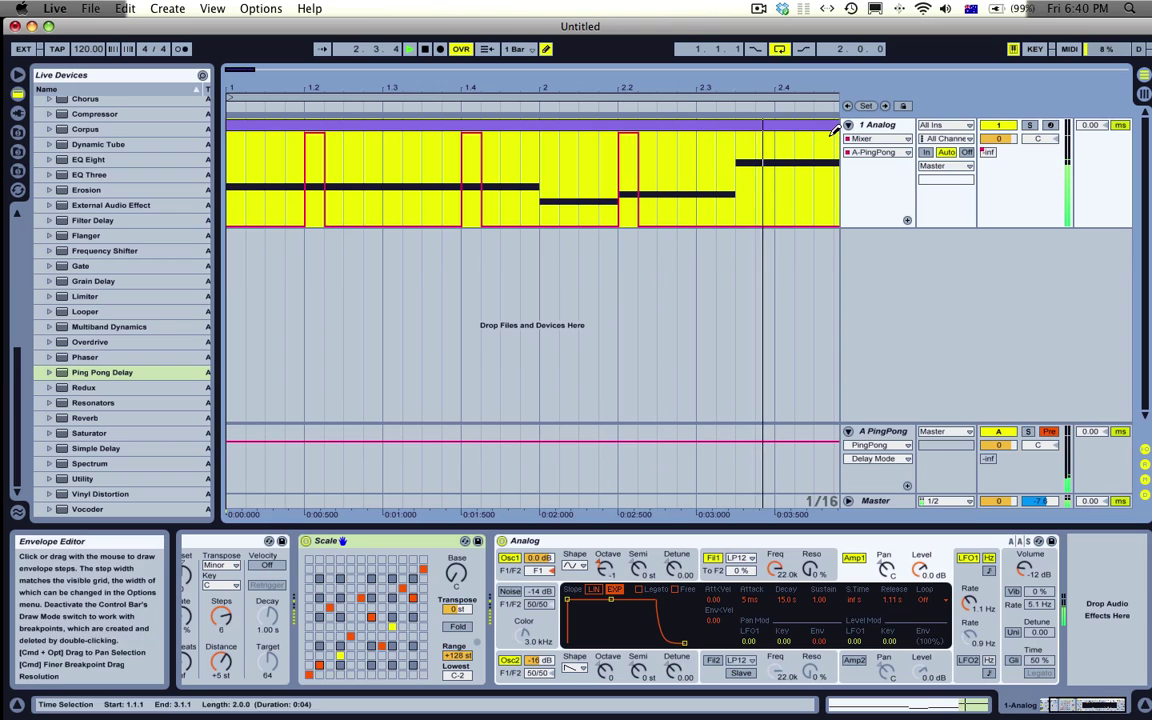
pyautogui.moveTo(825, 90); pyautogui.dragTo(751, 134)
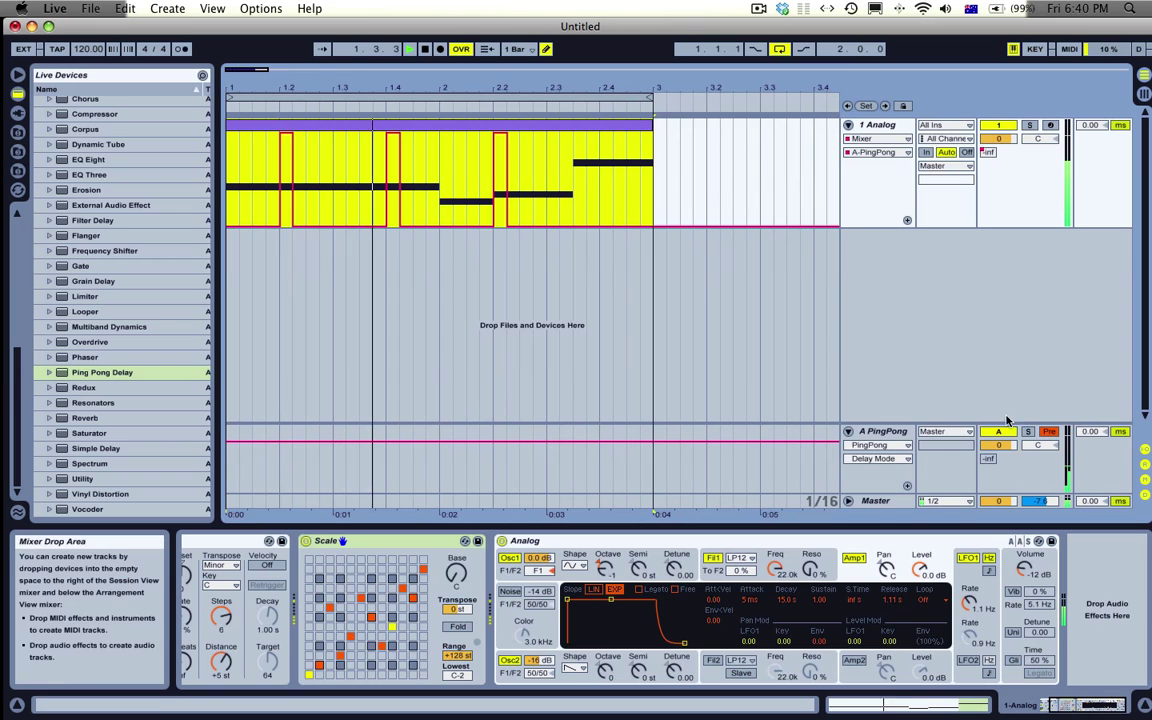
# Solo the PingPong return, then add an EQ Eight with a low cut at 1.52 kHz followed by Redux with Downsample at 7
pyautogui.click(889, 434)
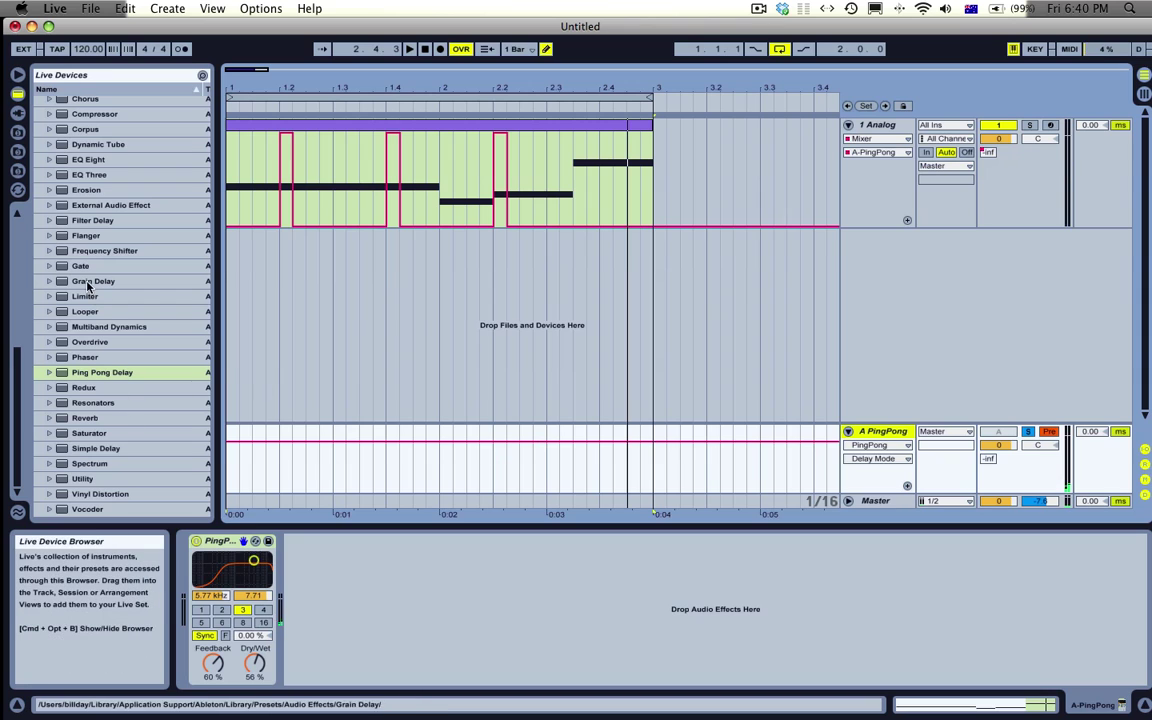
pyautogui.moveTo(88, 159); pyautogui.dragTo(333, 672)
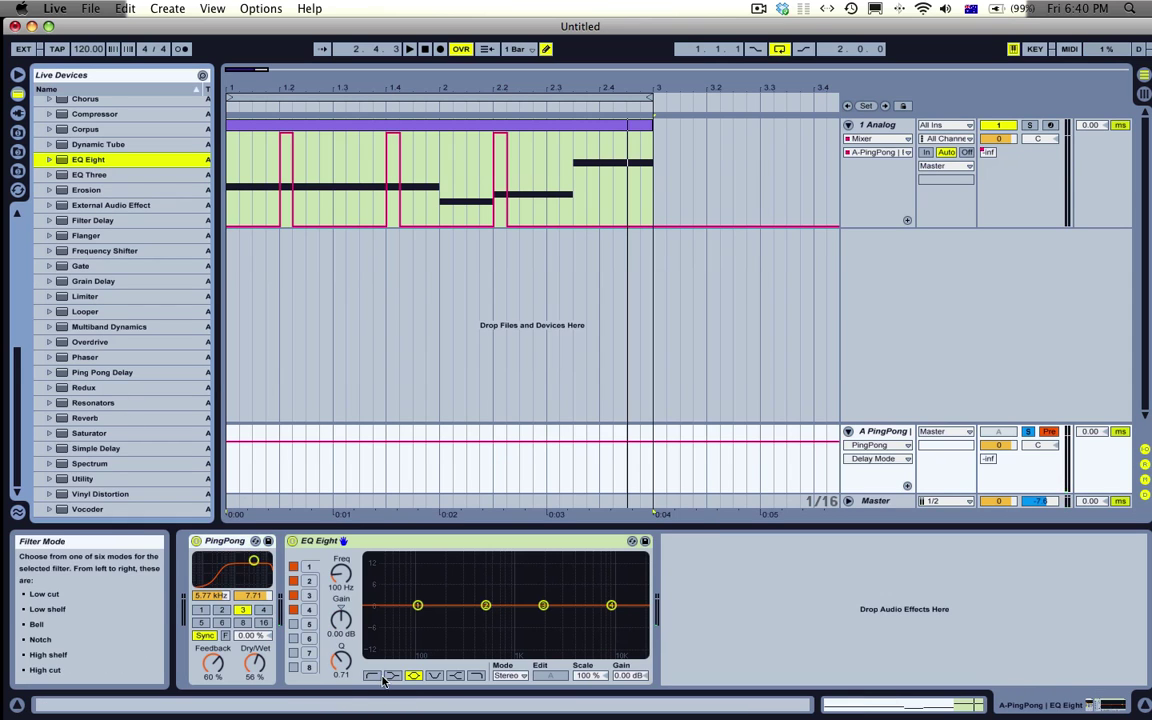
pyautogui.click(372, 676)
pyautogui.moveTo(337, 578); pyautogui.dragTo(337, 540)
pyautogui.press('space')
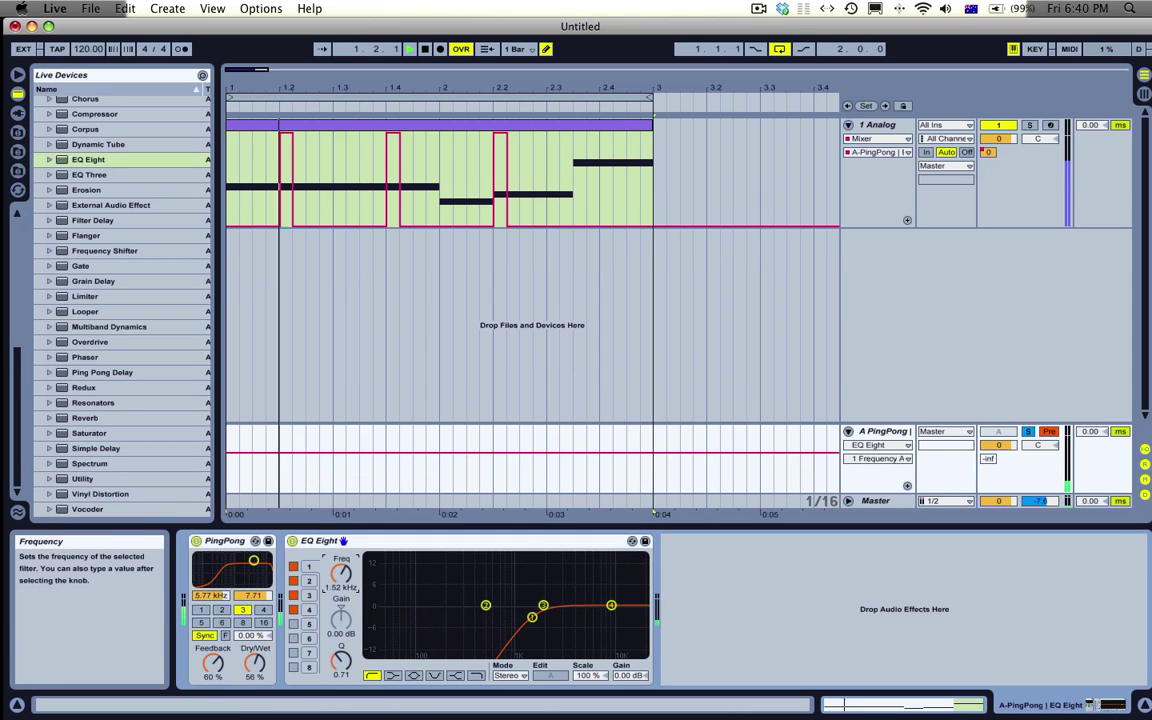
pyautogui.doubleClick(83, 387)
pyautogui.moveTo(679, 662); pyautogui.dragTo(679, 642)
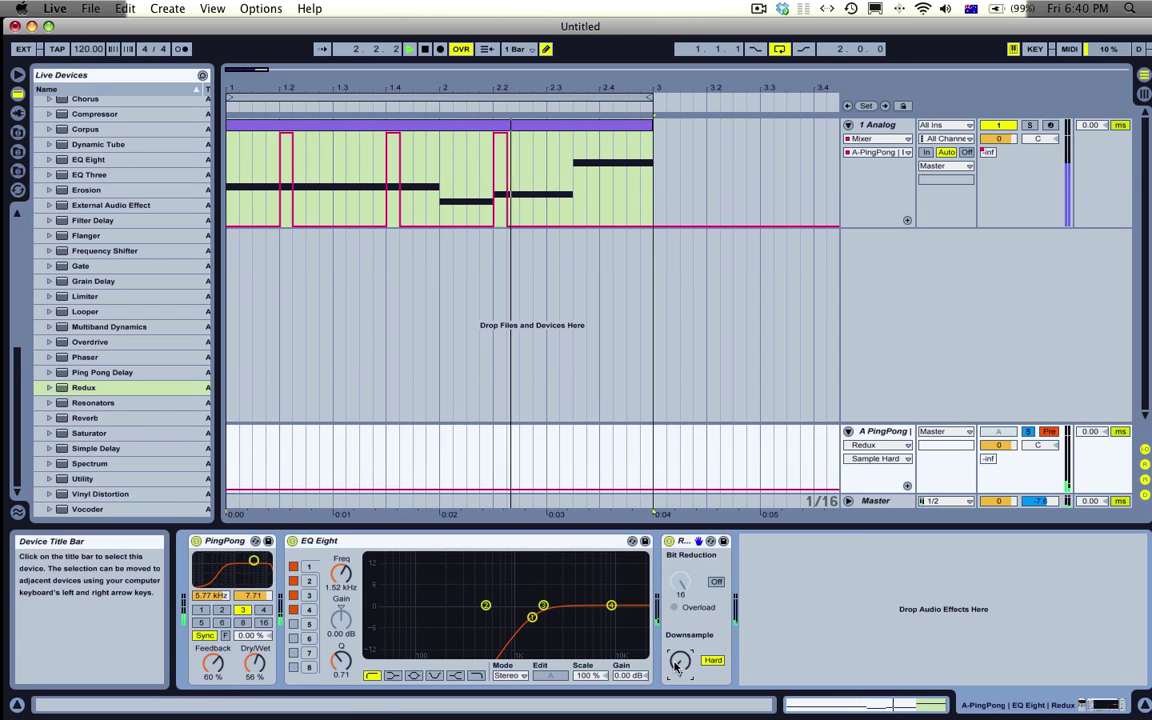
# Shift the third one-sixteenth A-PingPong send spike stepwise to 2.3.2, erasing its earlier positions
pyautogui.click(505, 125)
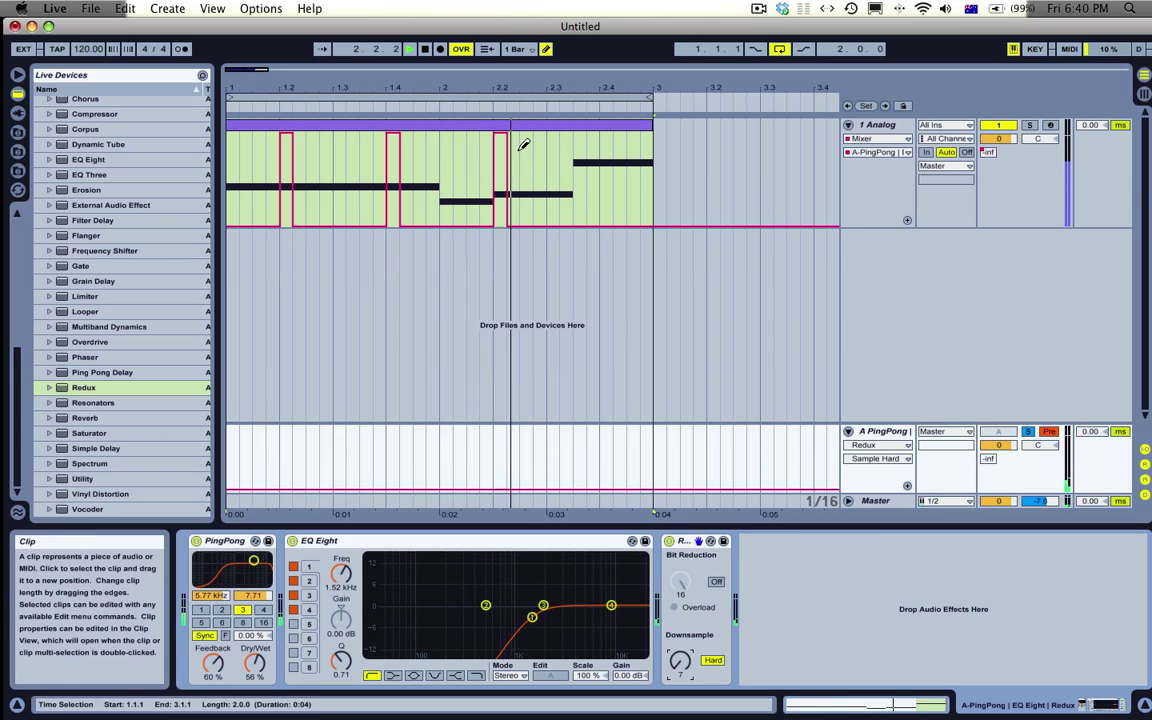
pyautogui.click(524, 140)
pyautogui.moveTo(515, 190)
pyautogui.mouseDown()
pyautogui.moveTo(514, 247)
pyautogui.moveTo(502, 255)
pyautogui.mouseUp()
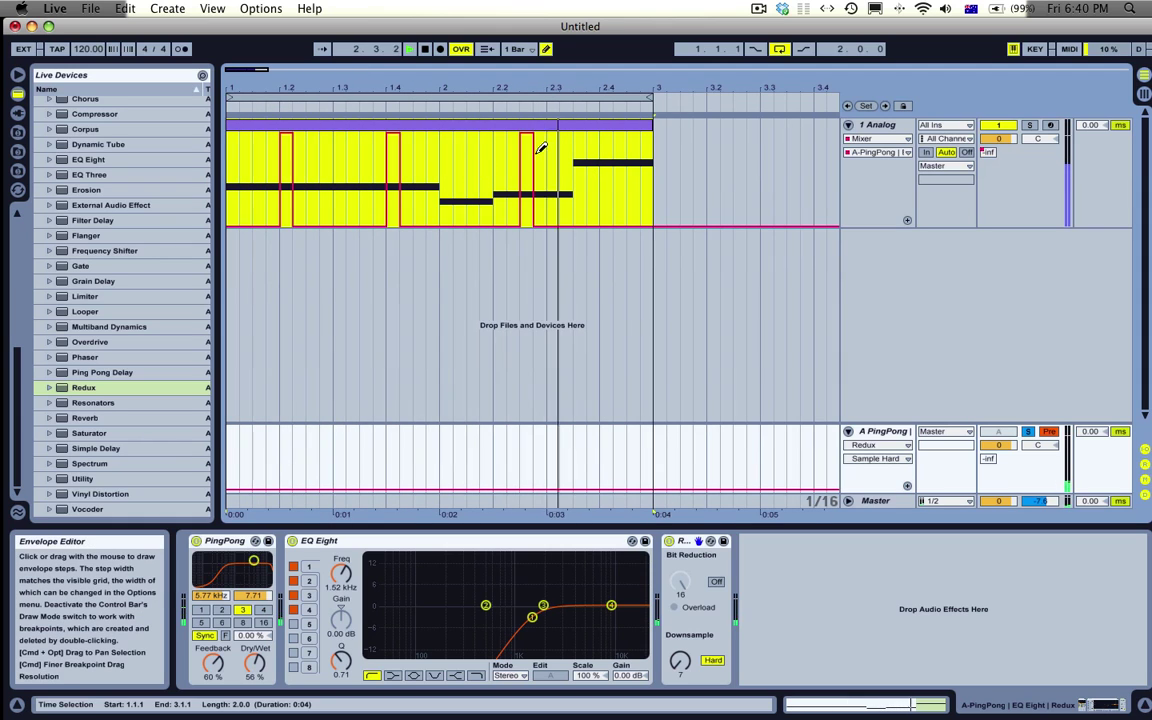
pyautogui.click(527, 222)
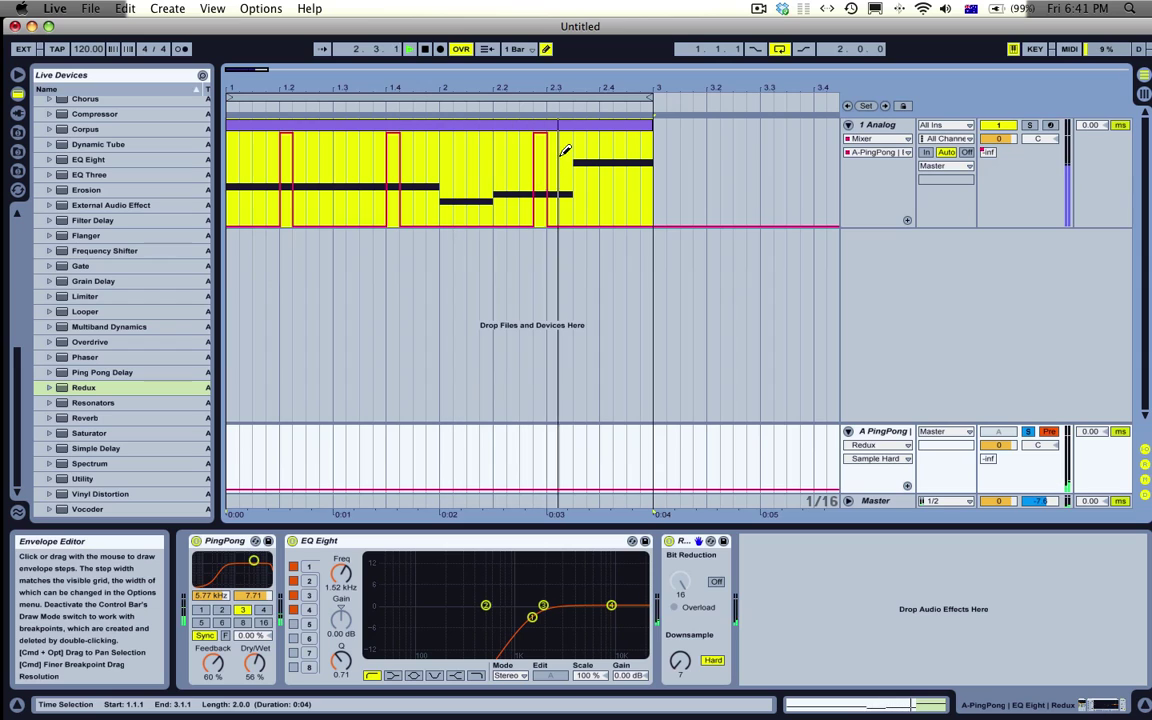
pyautogui.click(540, 222)
pyautogui.moveTo(555, 164); pyautogui.dragTo(556, 104)
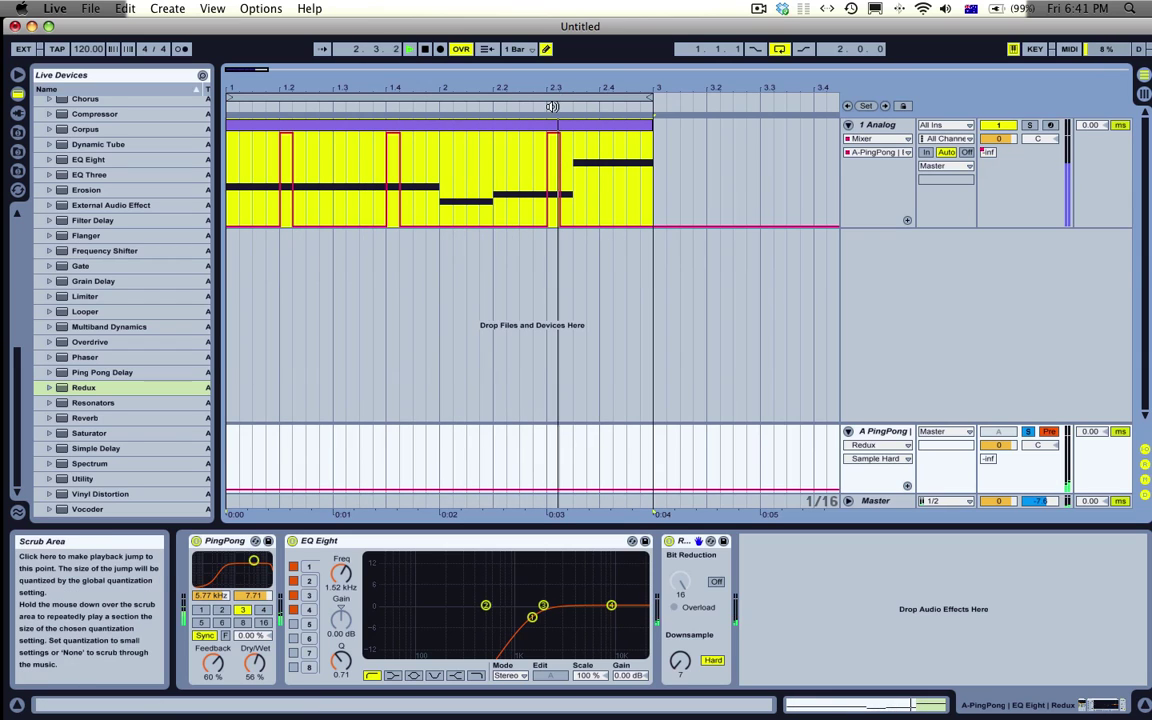
pyautogui.click(567, 136)
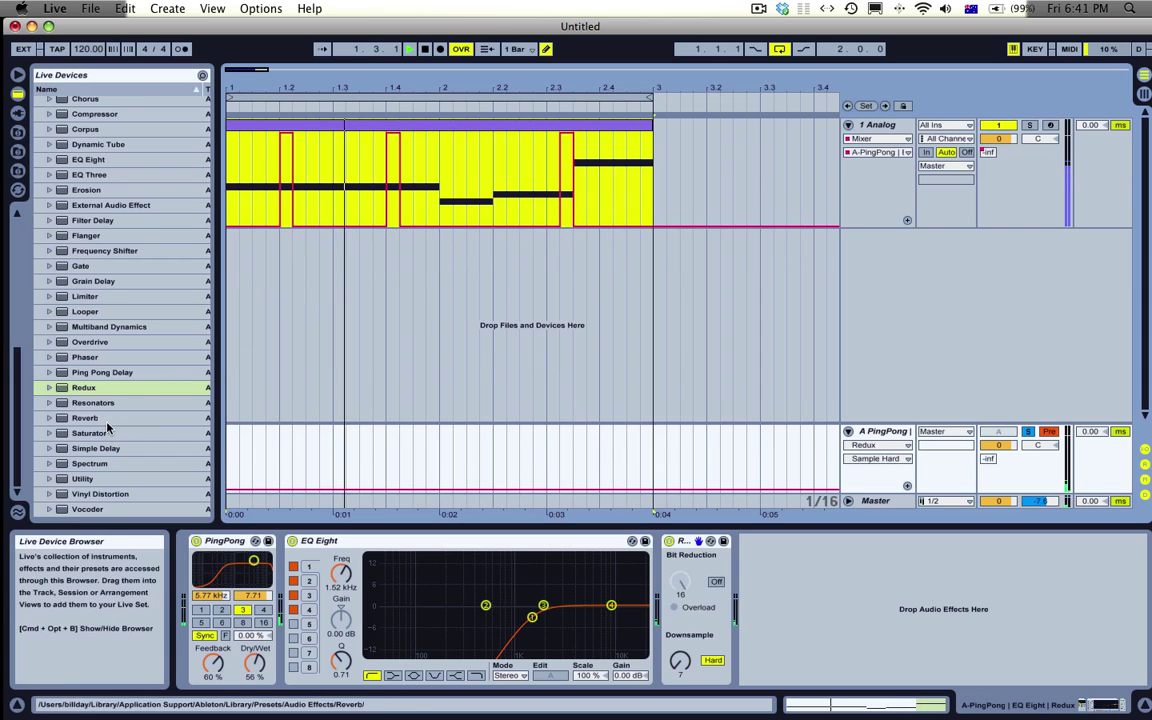
# Add a Compressor with a -25.4 dB threshold to the PingPong return, unsolo it and lower the Analog track volume to -3.0 dB
pyautogui.moveTo(94, 113); pyautogui.dragTo(828, 630)
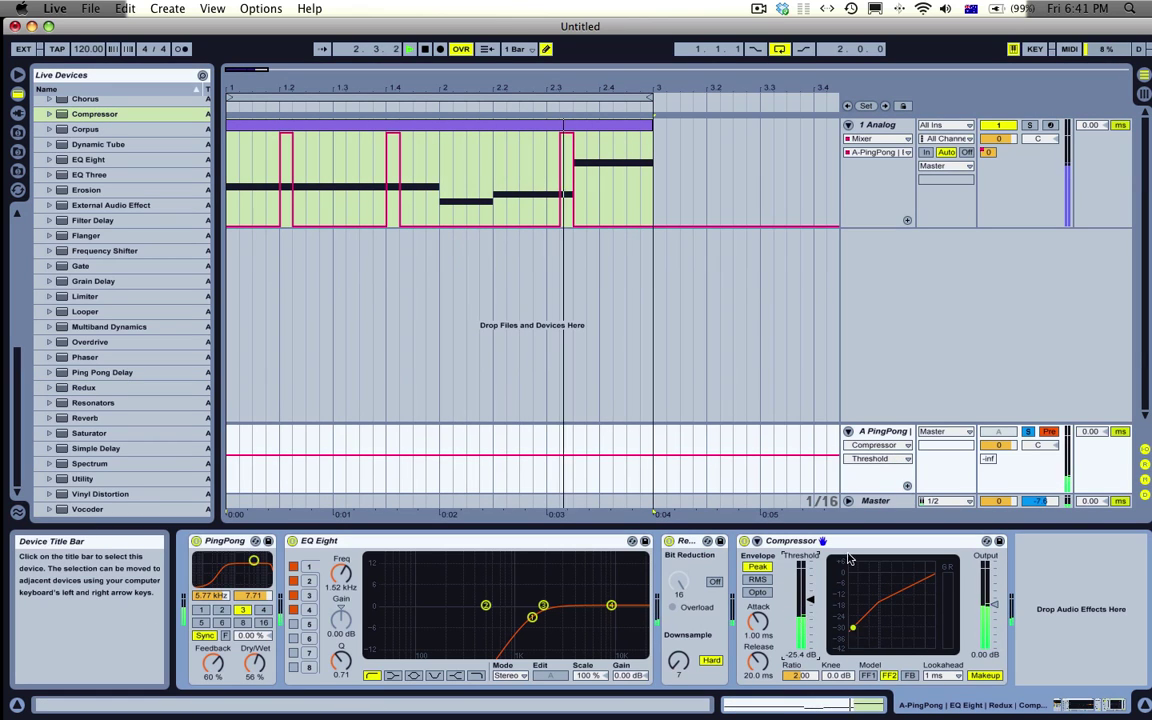
pyautogui.click(1040, 432)
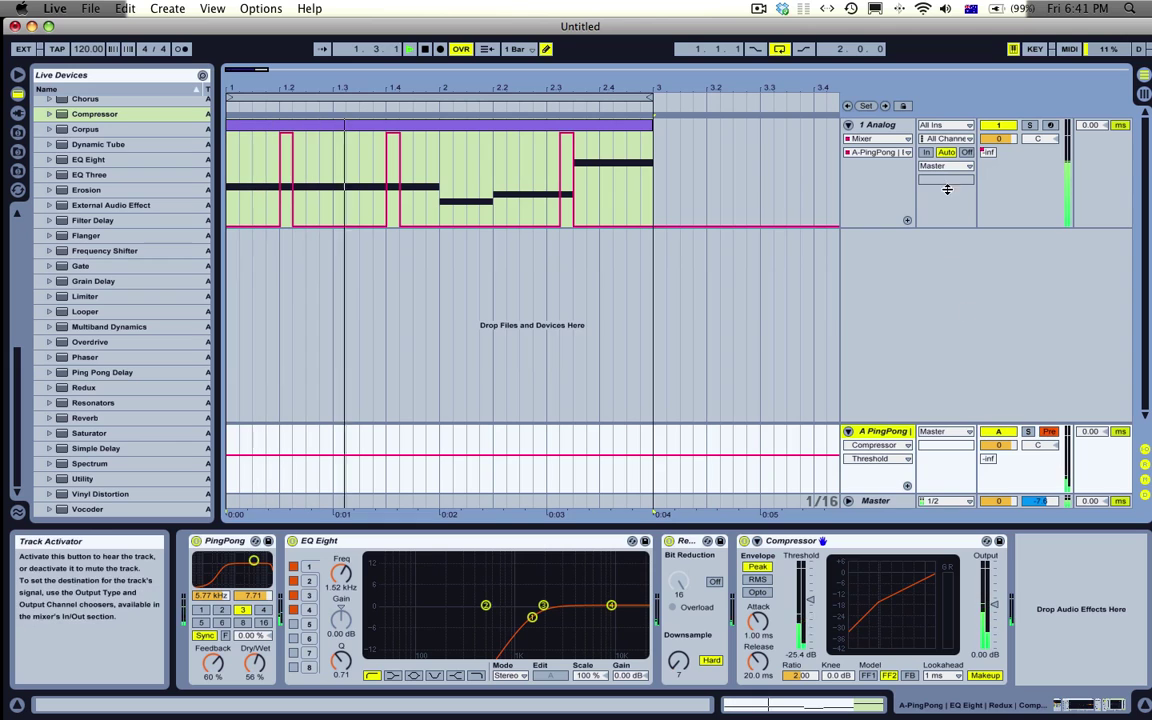
pyautogui.moveTo(998, 138); pyautogui.dragTo(998, 139)
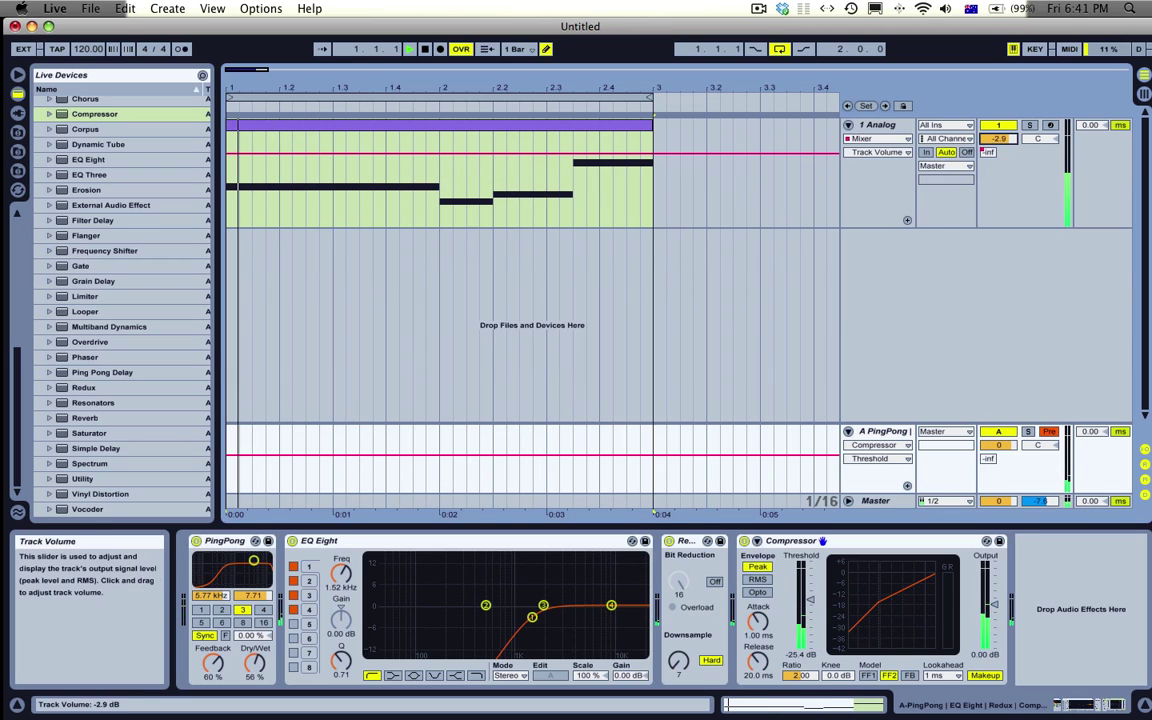
# Delete the B1 and D#2 notes in the Analog clip and extend the A#1 note to the end of bar 2
pyautogui.click(889, 129)
pyautogui.doubleClick(553, 124)
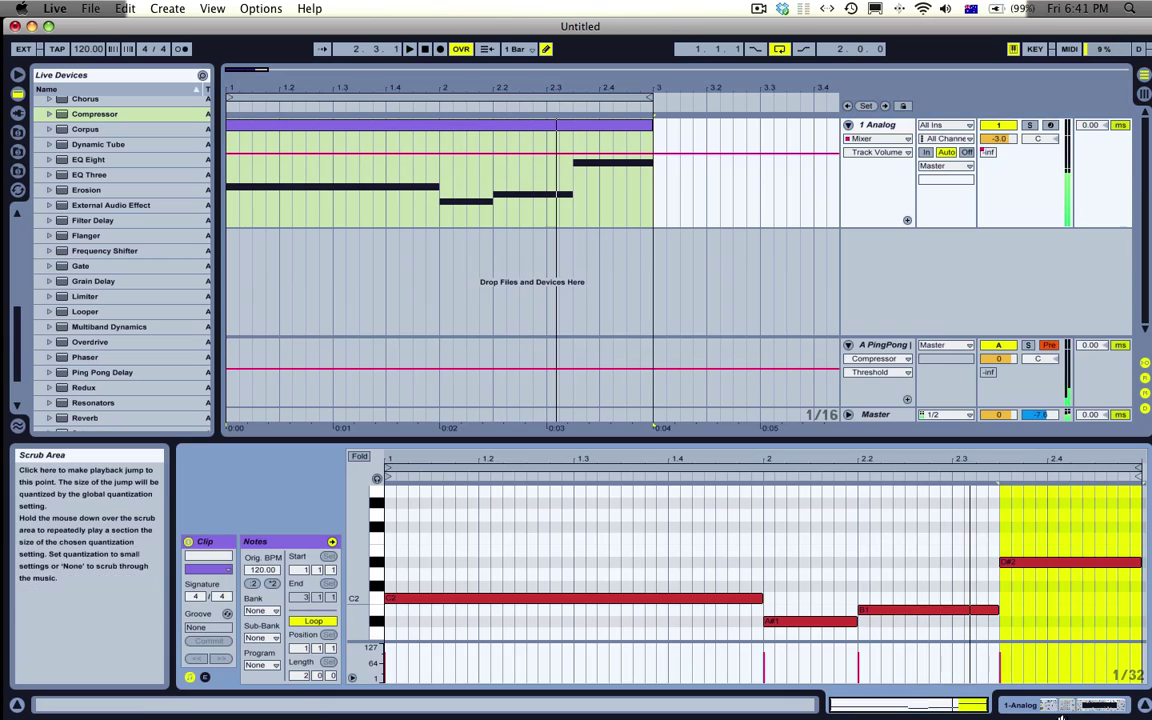
pyautogui.press('super+b')
pyautogui.moveTo(938, 548); pyautogui.dragTo(1023, 672)
pyautogui.press('Delete')
pyautogui.moveTo(856, 622); pyautogui.dragTo(1136, 630)
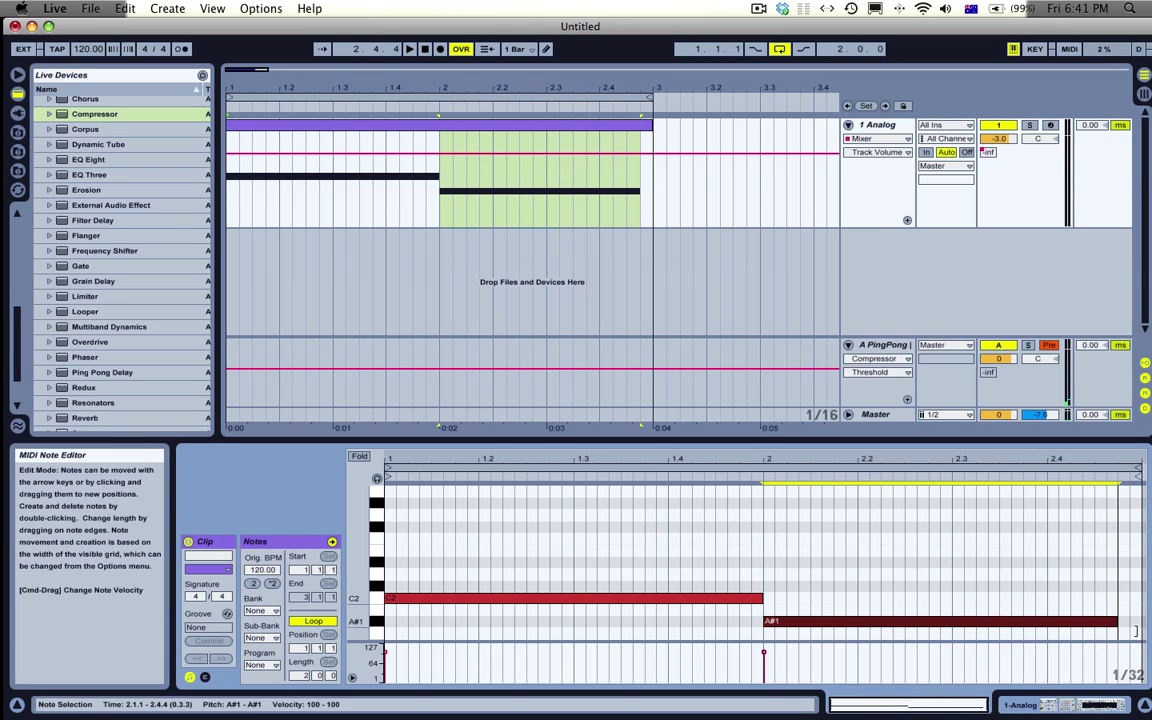
# Show the A-PingPong send automation in its own lane, clear all its spikes and enlarge the lane
pyautogui.click(987, 153)
pyautogui.moveTo(675, 163); pyautogui.dragTo(319, 185)
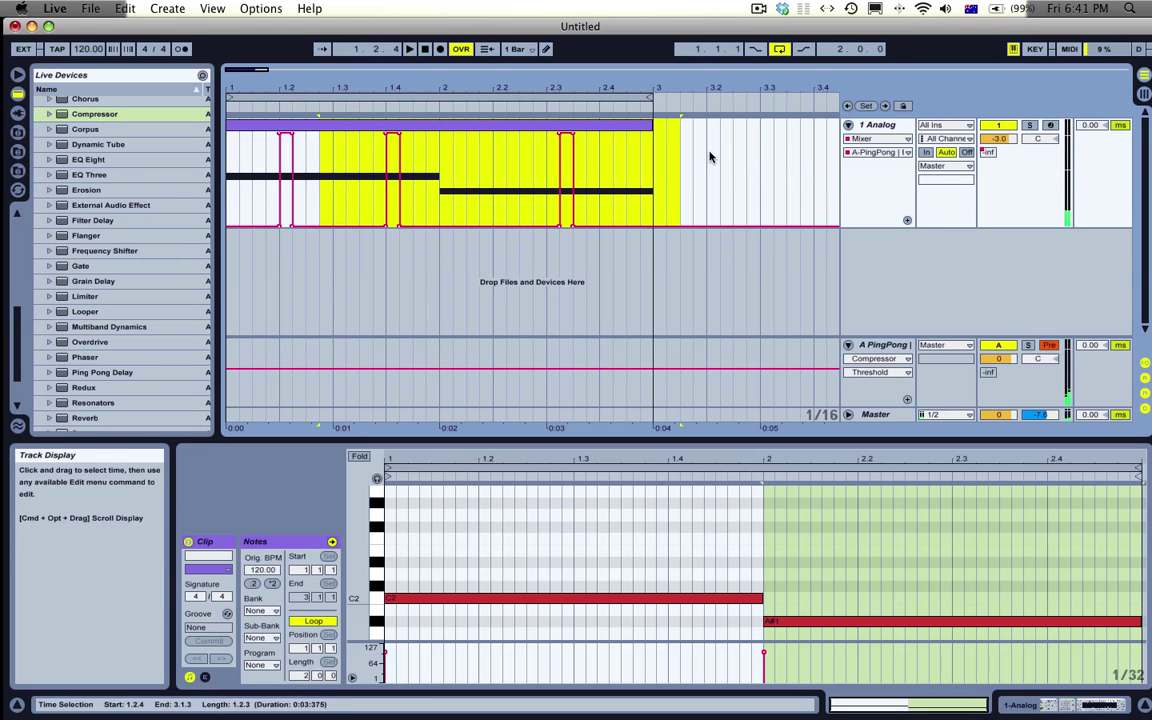
pyautogui.click(906, 220)
pyautogui.moveTo(705, 240); pyautogui.dragTo(210, 262)
pyautogui.press('Delete')
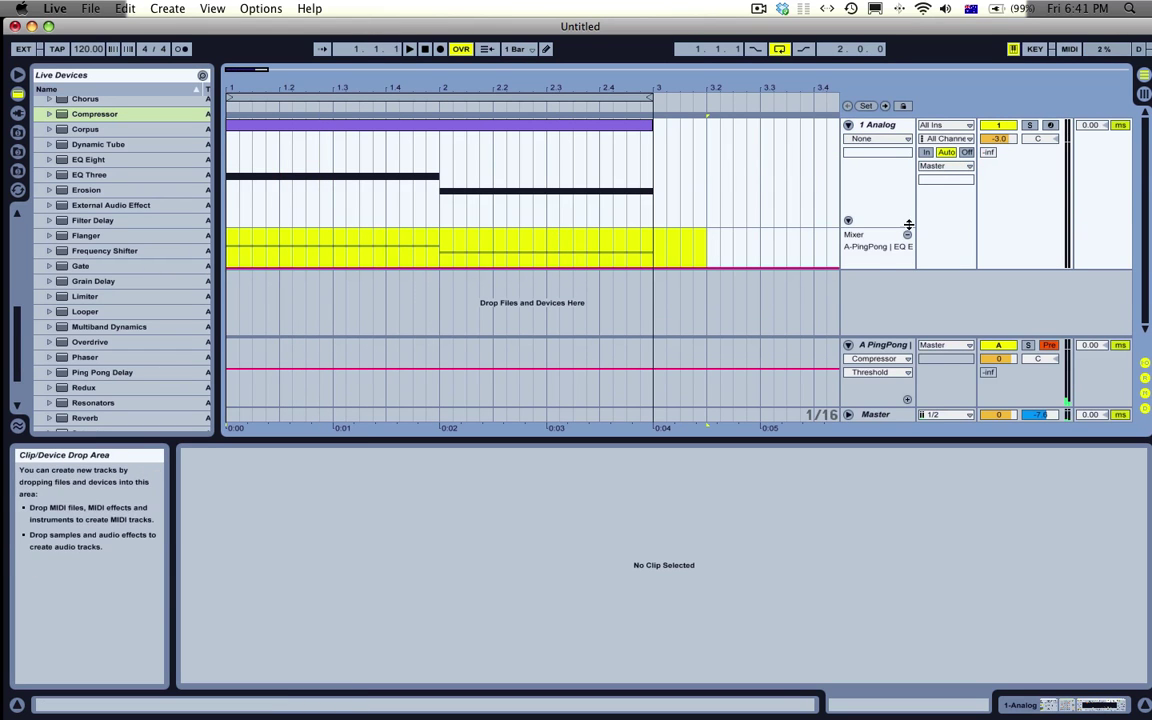
pyautogui.press('space')
pyautogui.moveTo(853, 269); pyautogui.dragTo(853, 310)
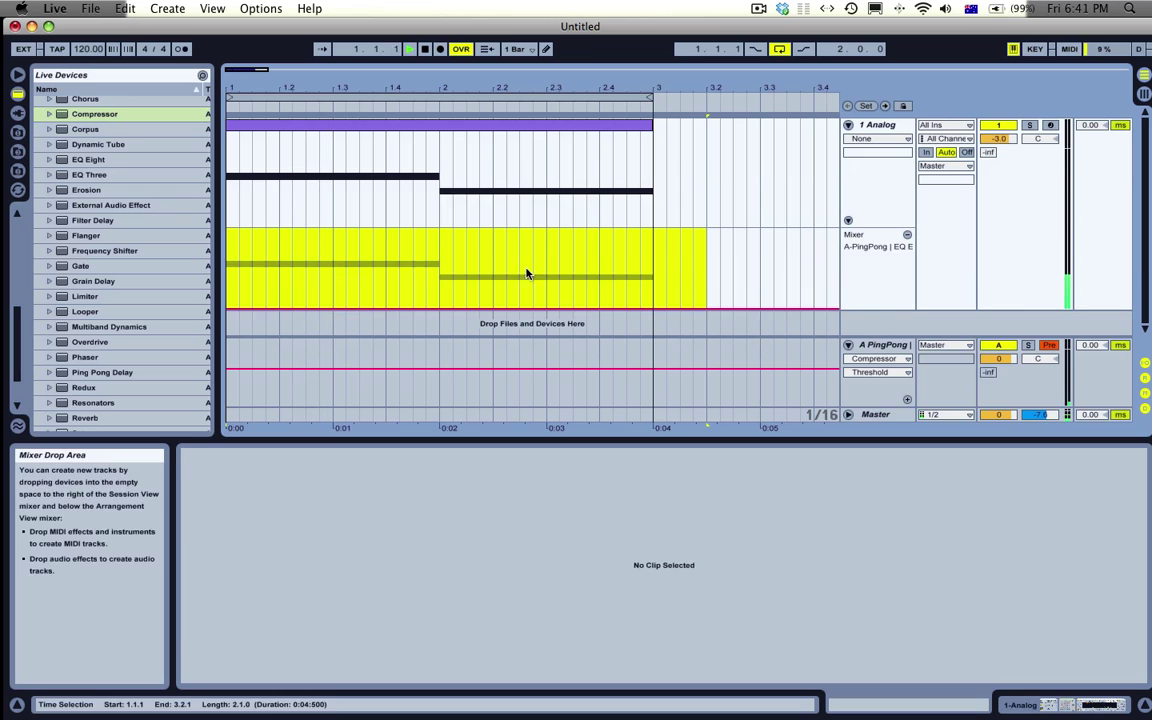
# Draw a 1/64 A-PingPong send spike at beat 1.2 in the automation lane
pyautogui.moveTo(258, 82); pyautogui.dragTo(258, 198)
pyautogui.press('space')
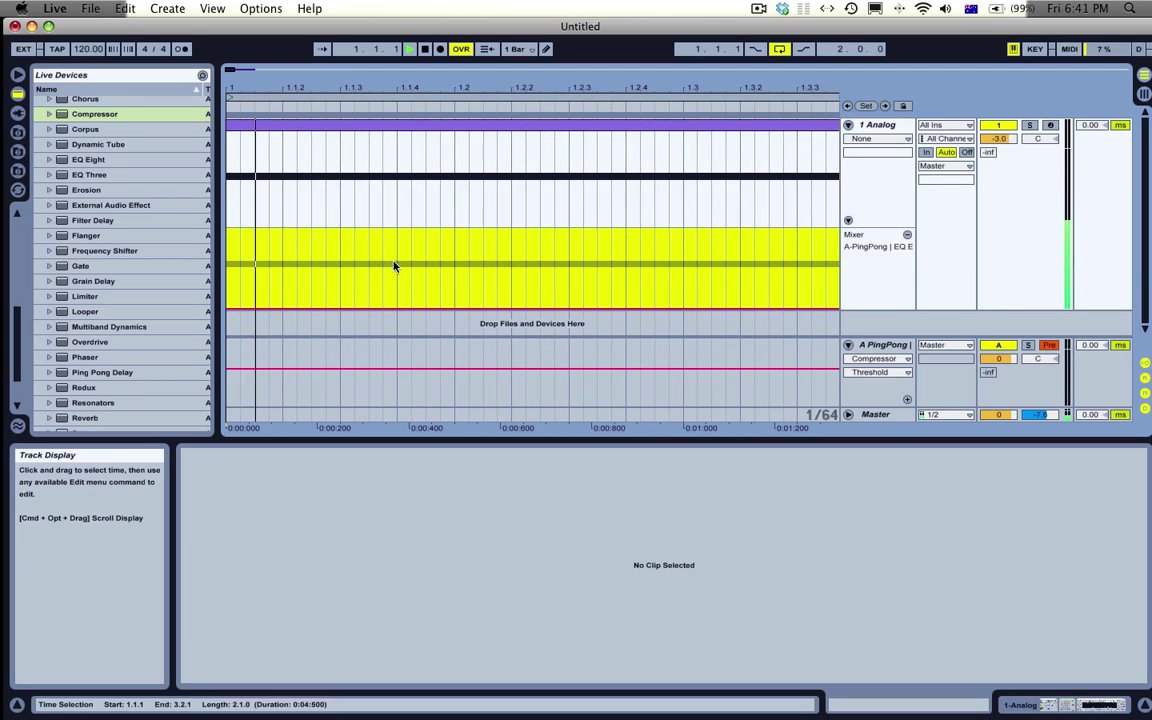
pyautogui.press('super+b')
pyautogui.click(462, 232)
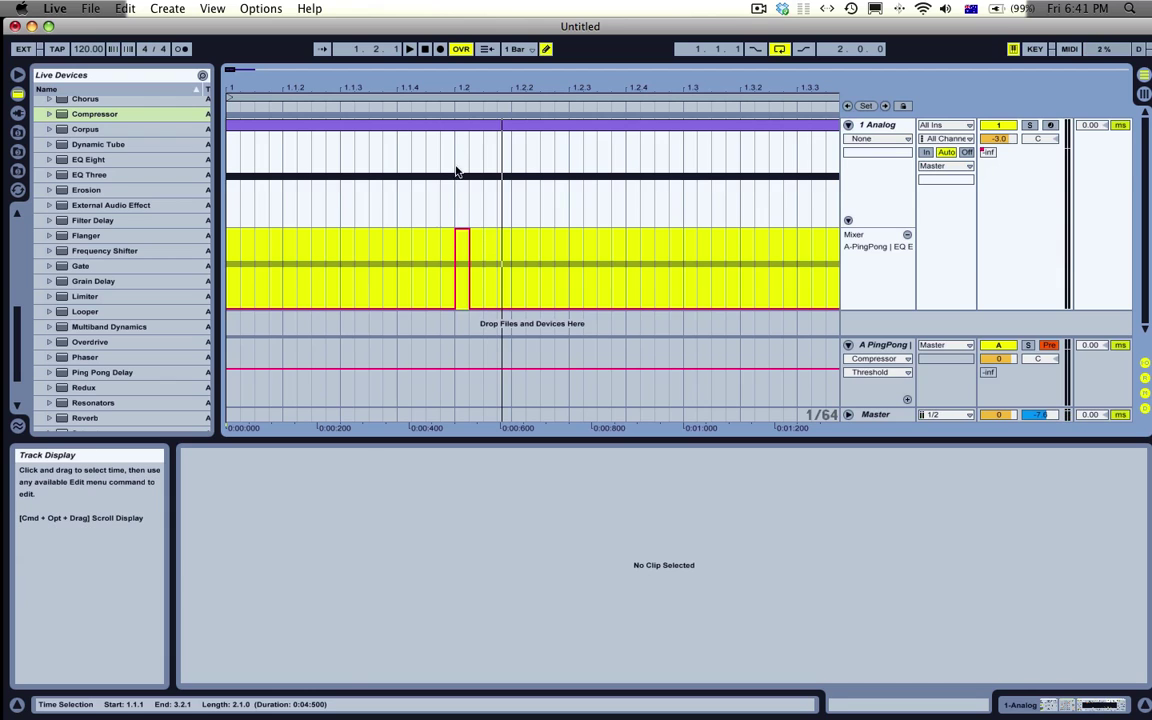
pyautogui.click(459, 130)
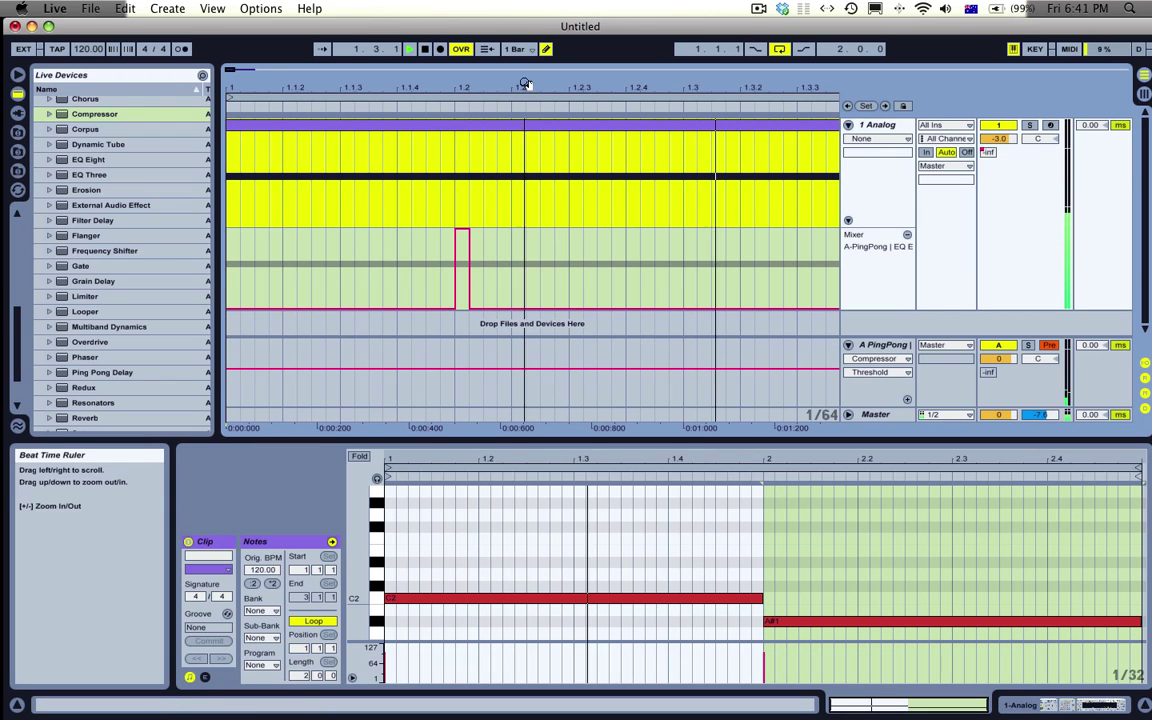
pyautogui.press('super+b')
pyautogui.press('super+q')
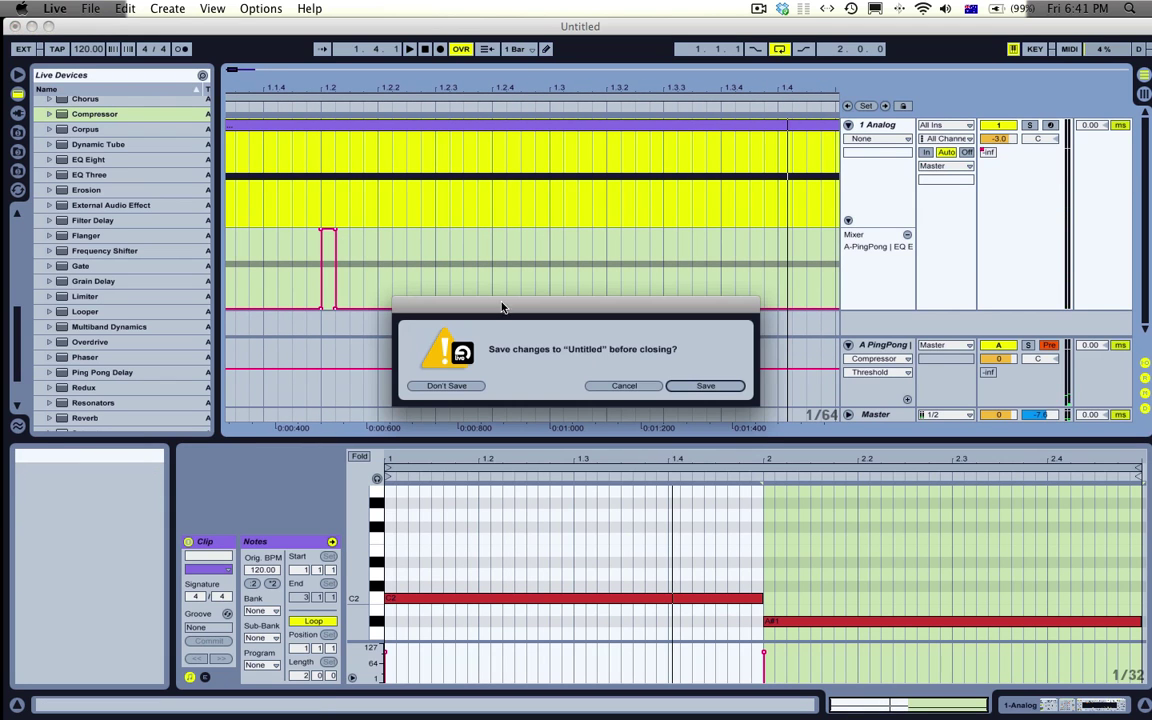
pyautogui.click(590, 385)
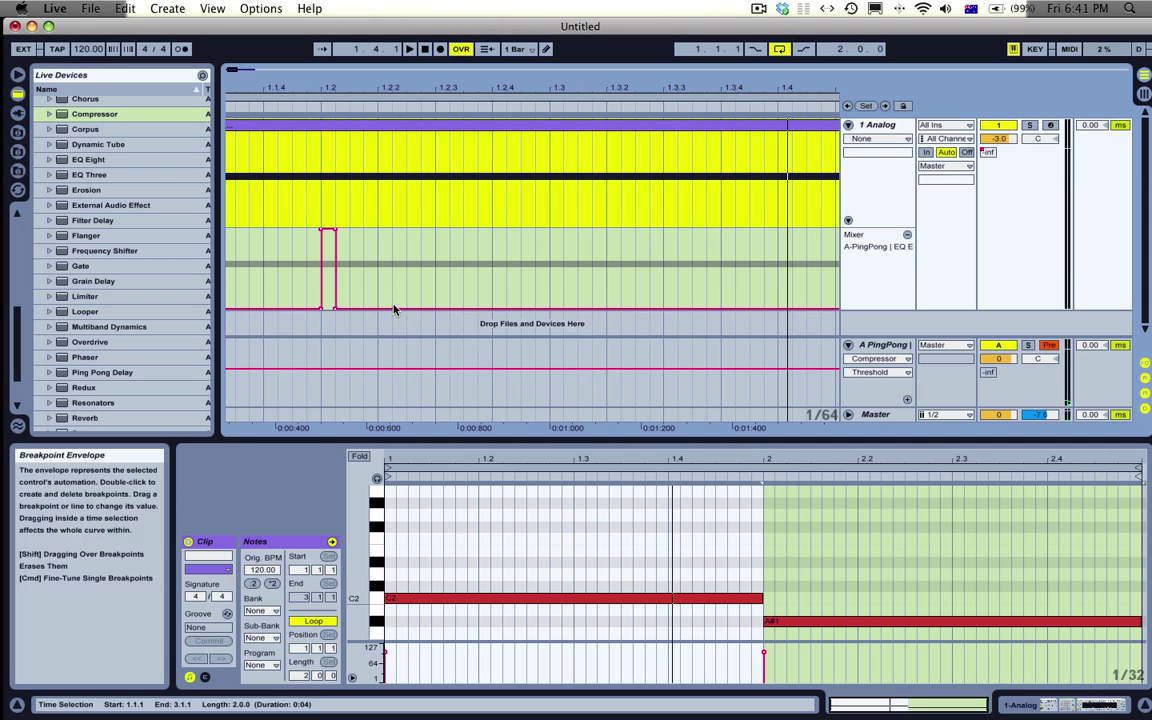
# Widen the send spike at beat 1.2 to two 1/64 steps in draw mode and play the loop
pyautogui.press('super+b')
pyautogui.moveTo(340, 242); pyautogui.dragTo(342, 209)
pyautogui.press('space')
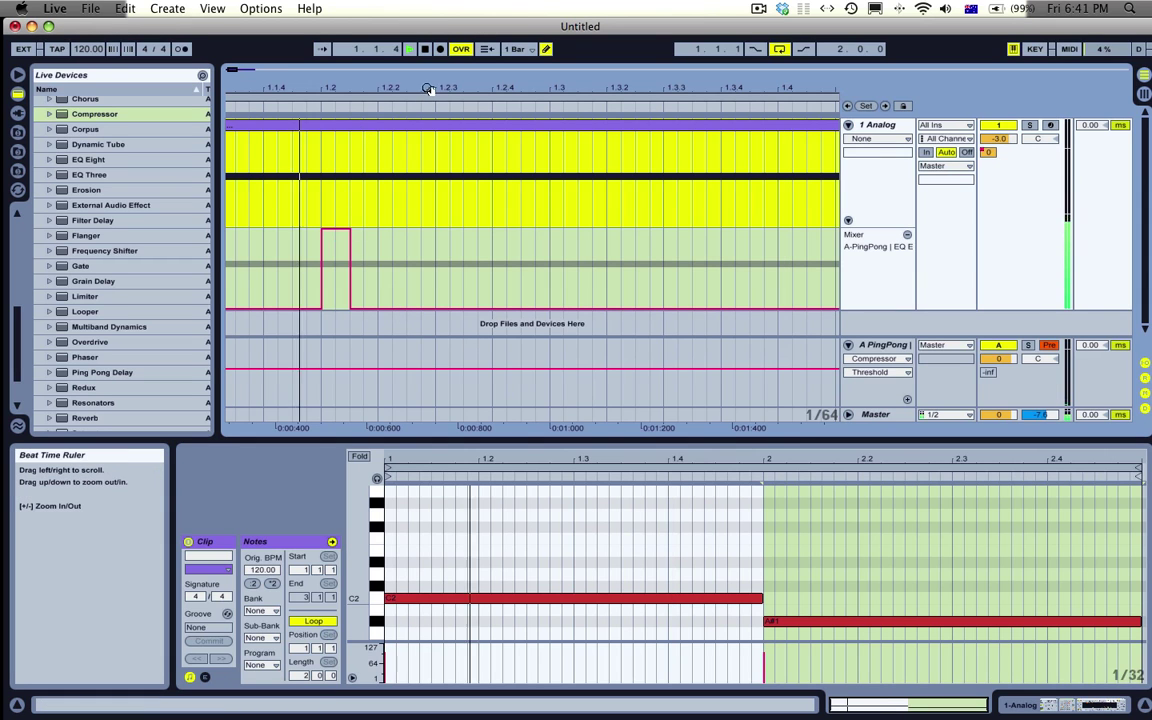
# Replace the spike at beat 1.2 with 1/32 A-PingPong send spikes just before 1.2.3 and beat 2
pyautogui.moveTo(427, 87)
pyautogui.mouseDown()
pyautogui.moveTo(325, 72)
pyautogui.moveTo(325, 62)
pyautogui.mouseUp()
pyautogui.moveTo(276, 243); pyautogui.dragTo(272, 345)
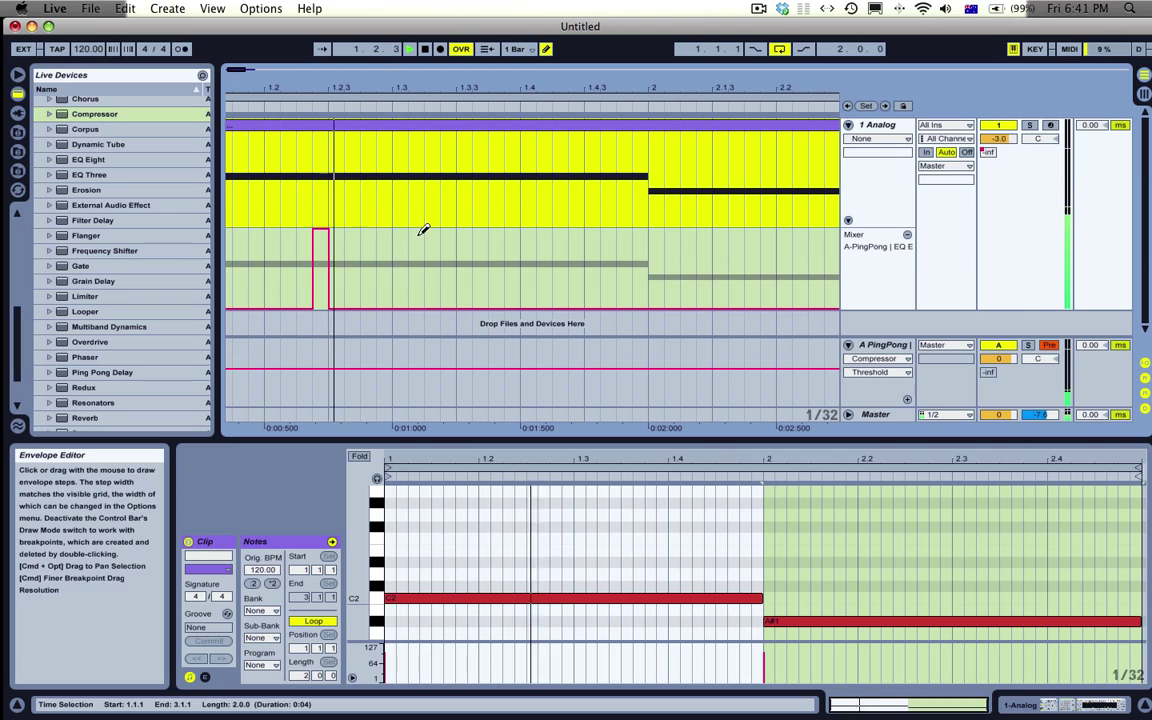
pyautogui.click(640, 234)
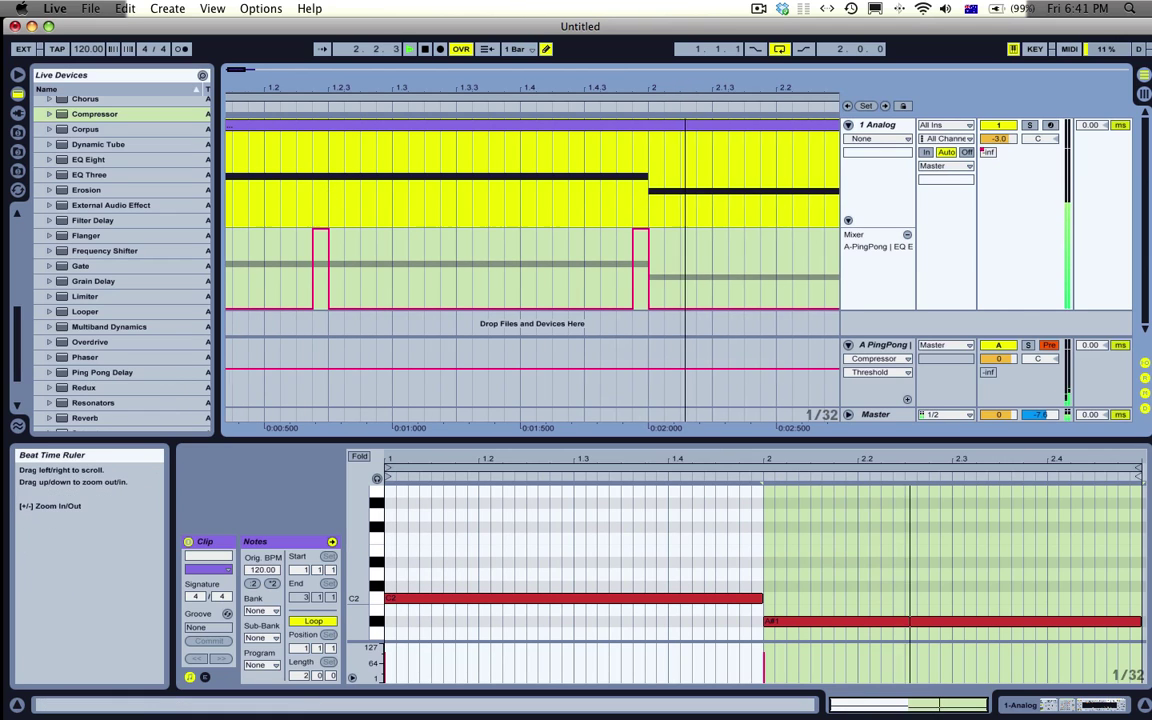
pyautogui.moveTo(681, 100); pyautogui.dragTo(680, 90)
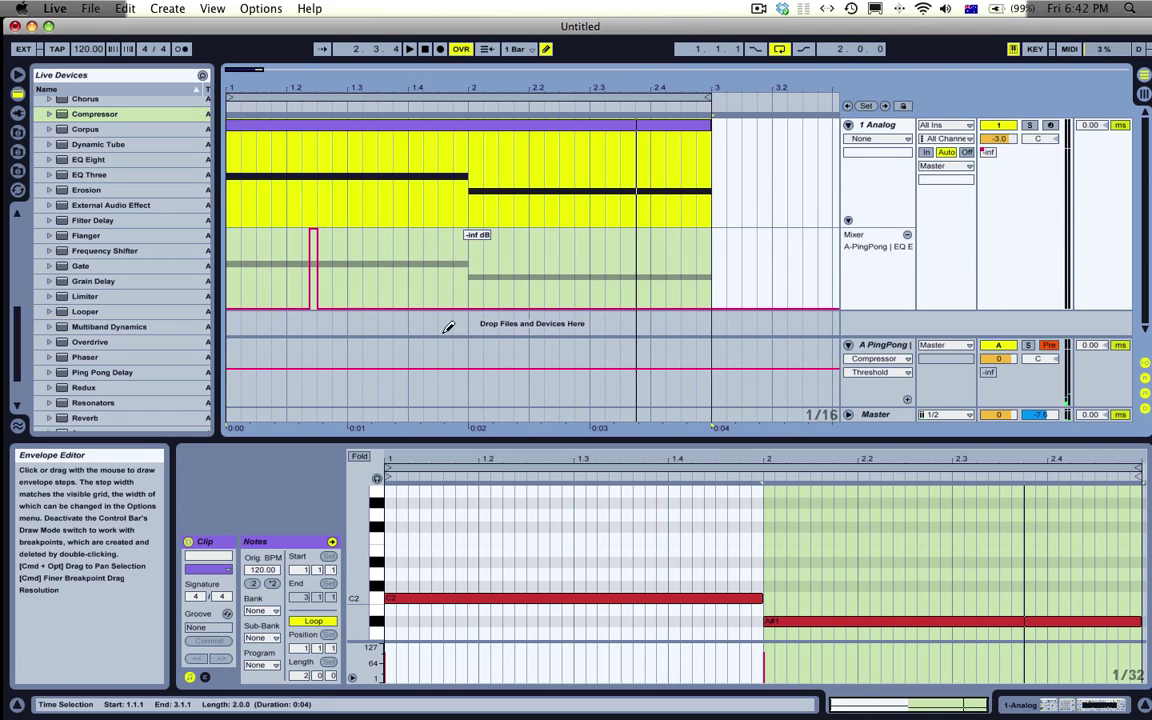
# Draw one-sixteenth A-PingPong send spikes at 1.2.4 and 2.4.3 and play the loop
pyautogui.click(340, 240)
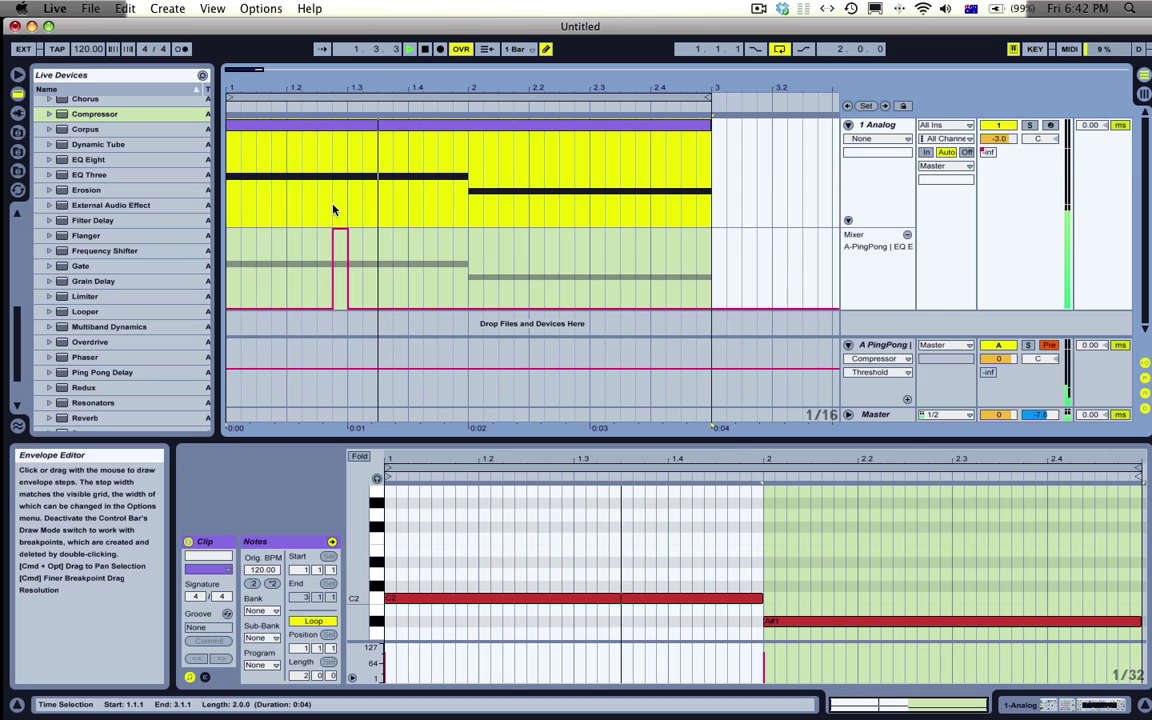
pyautogui.click(705, 235)
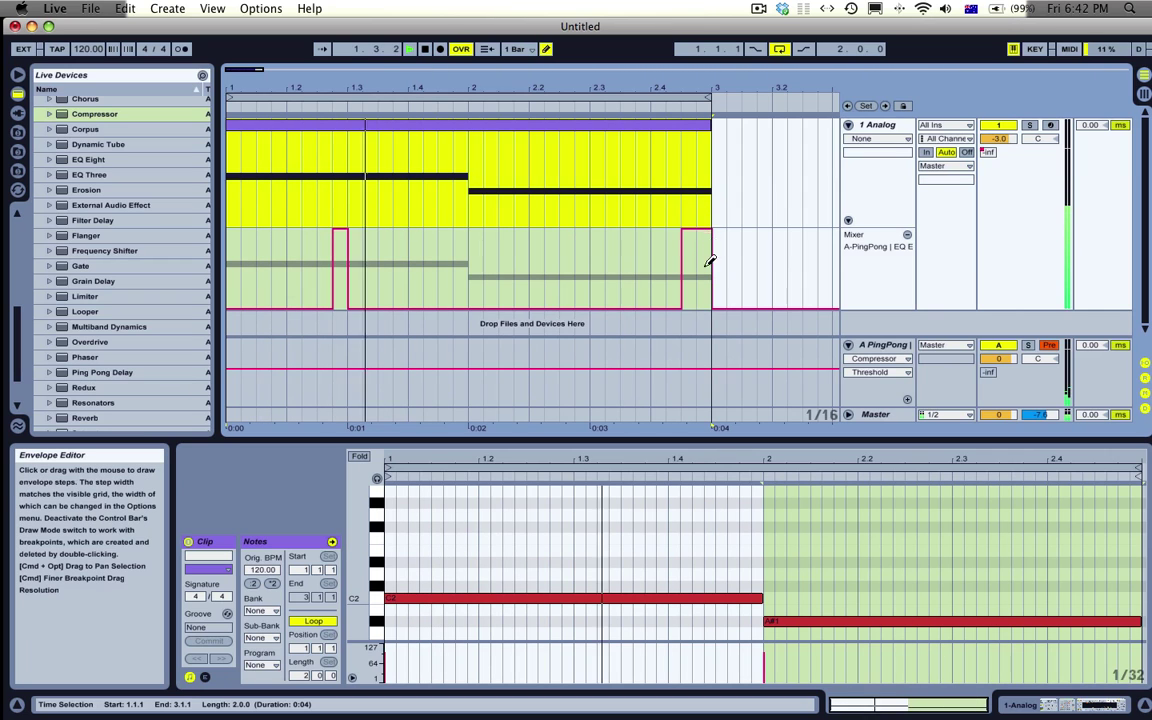
pyautogui.click(704, 306)
pyautogui.press('space')
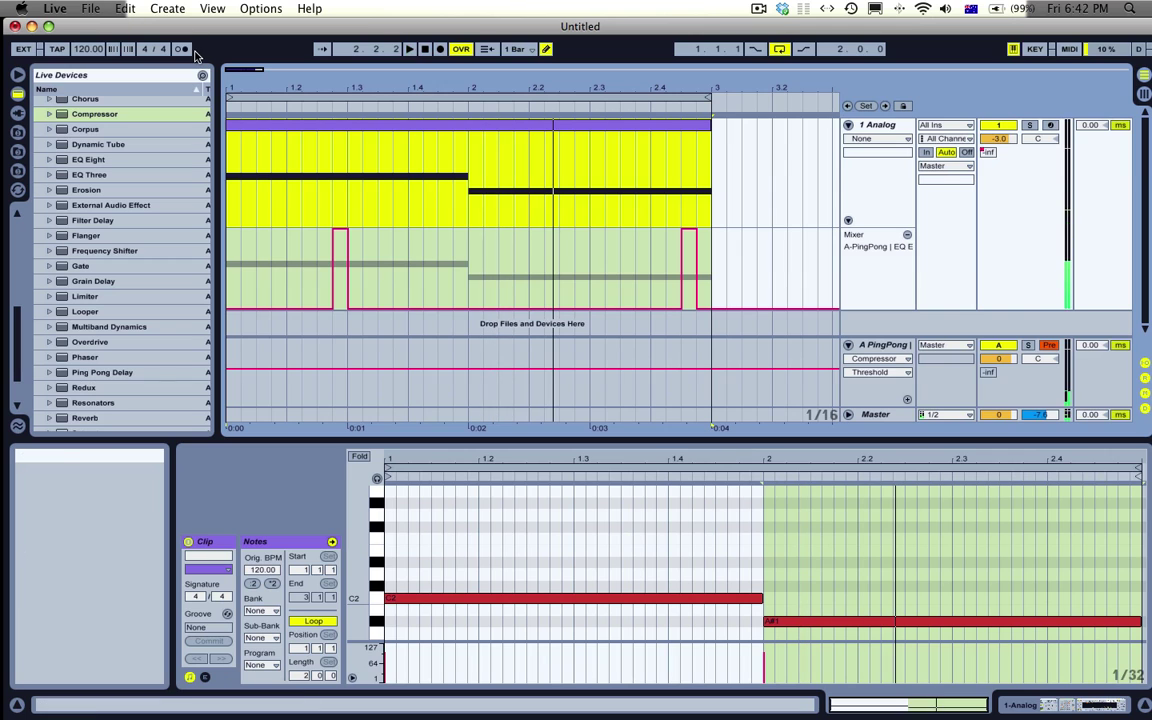
# Turn on the metronome, set the Arpeggiator's synced rate to 1/16 on the Analog track and play the loop
pyautogui.click(186, 51)
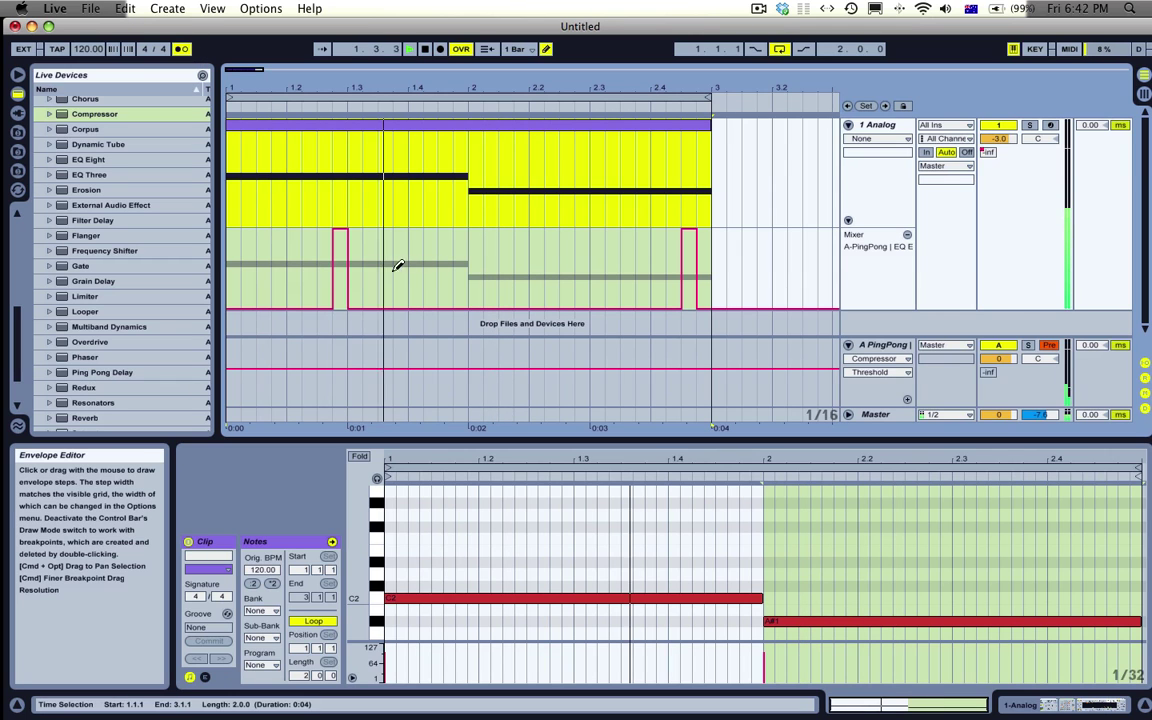
pyautogui.click(877, 124)
pyautogui.hscroll(-3, 224, 613)
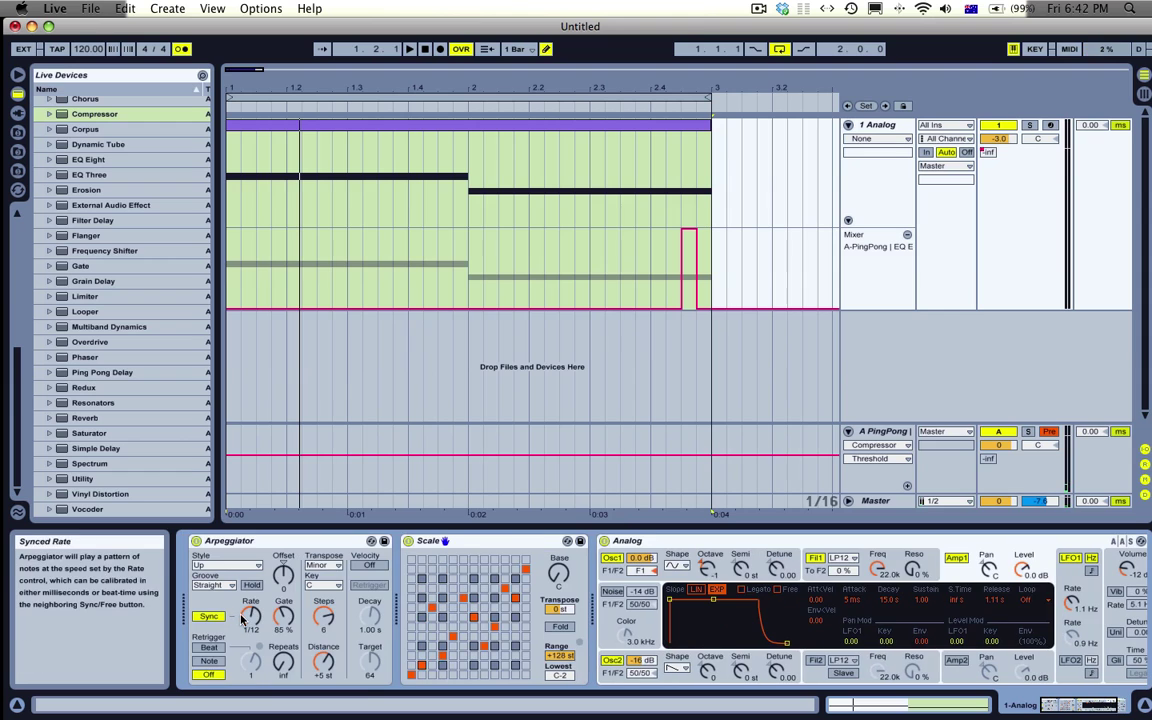
pyautogui.click(250, 617)
pyautogui.press('space')
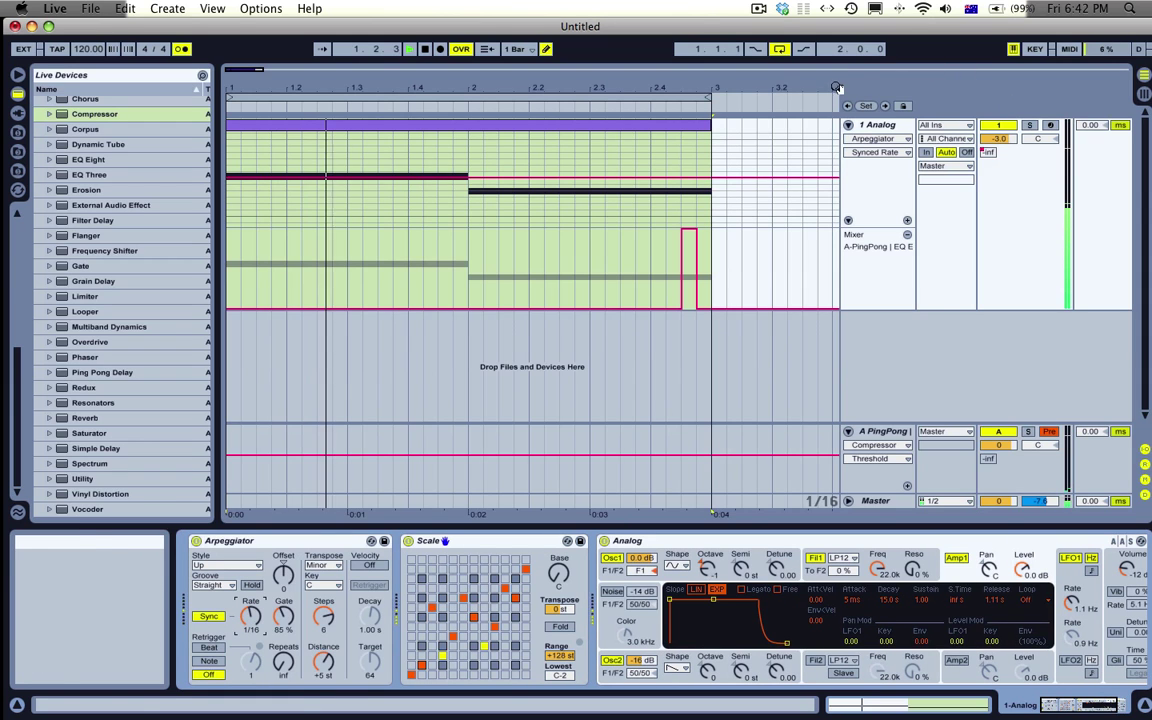
# Draw one-sixteenth A-PingPong send spikes at 1.2, 1.4.2 and 2.3 on the Analog track
pyautogui.click(301, 236)
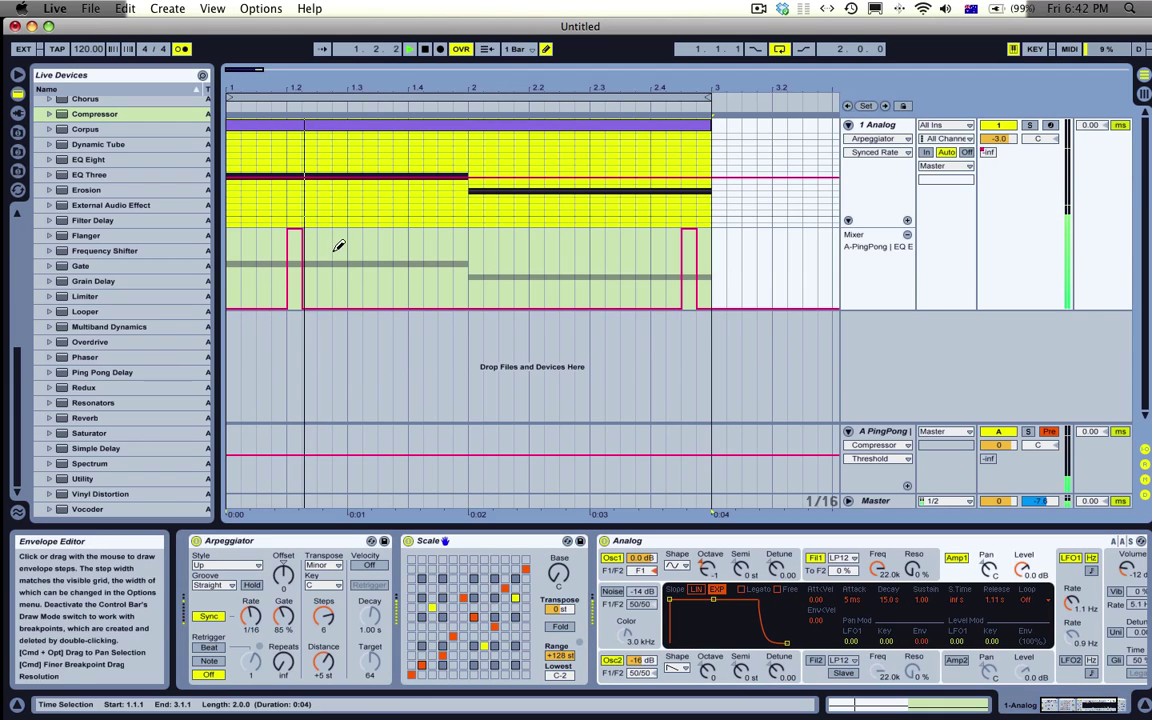
pyautogui.click(432, 237)
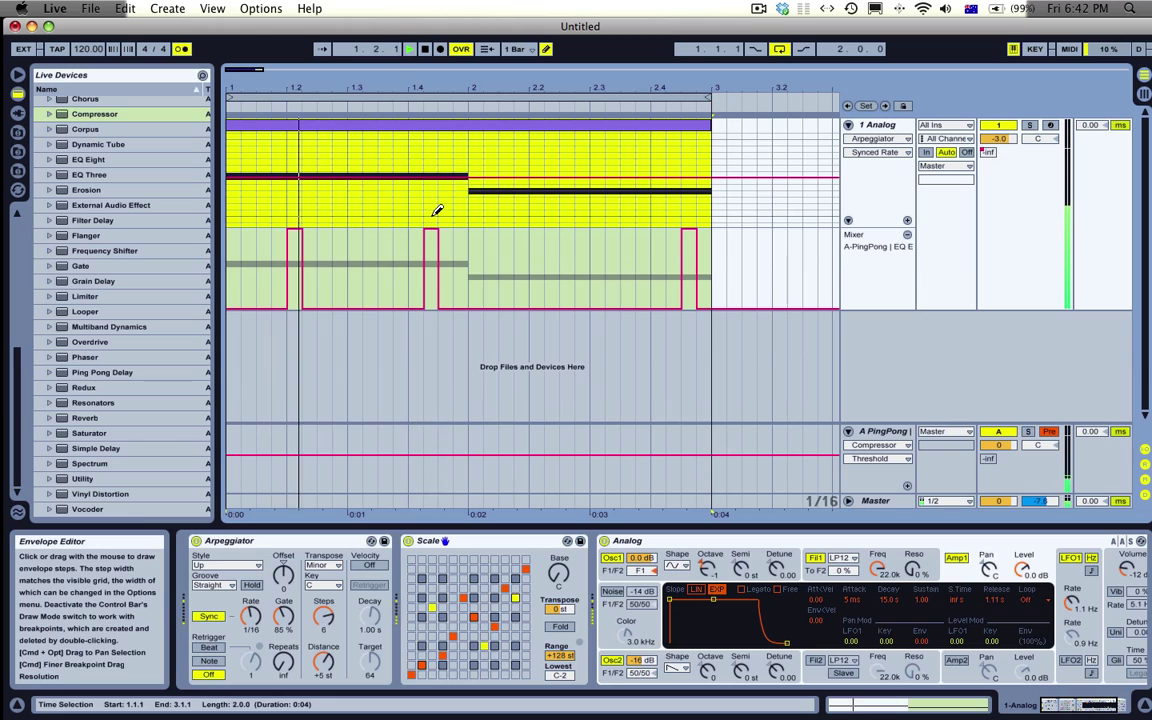
pyautogui.click(598, 237)
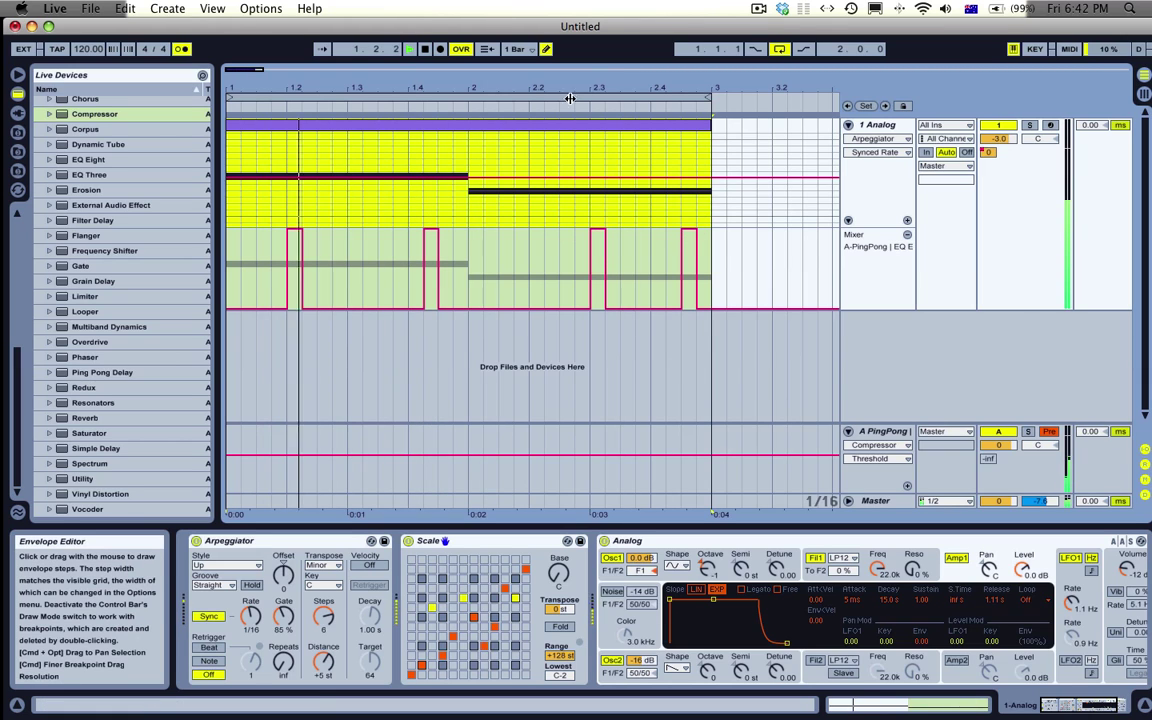
# Fold the A PingPong return track and turn off the metronome
pyautogui.click(869, 125)
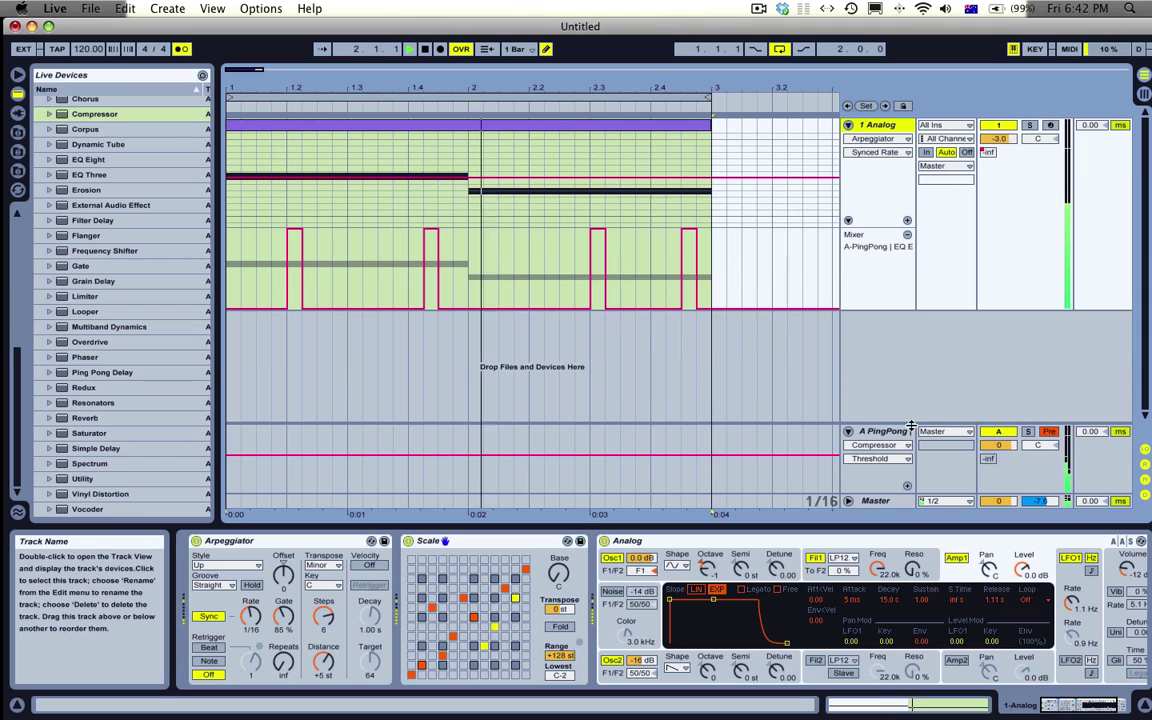
pyautogui.click(848, 431)
pyautogui.click(181, 48)
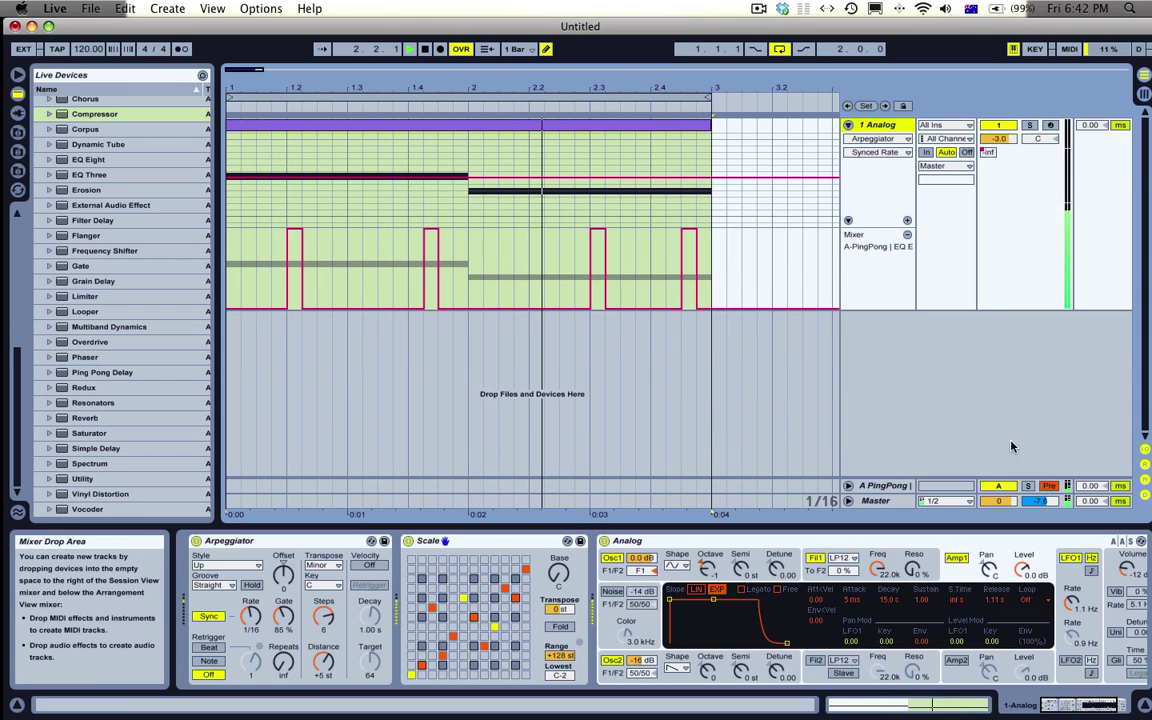
# Lower the Compressor's output gain on the A PingPong return to -12.0 dB, then play and stop the loop
pyautogui.click(880, 485)
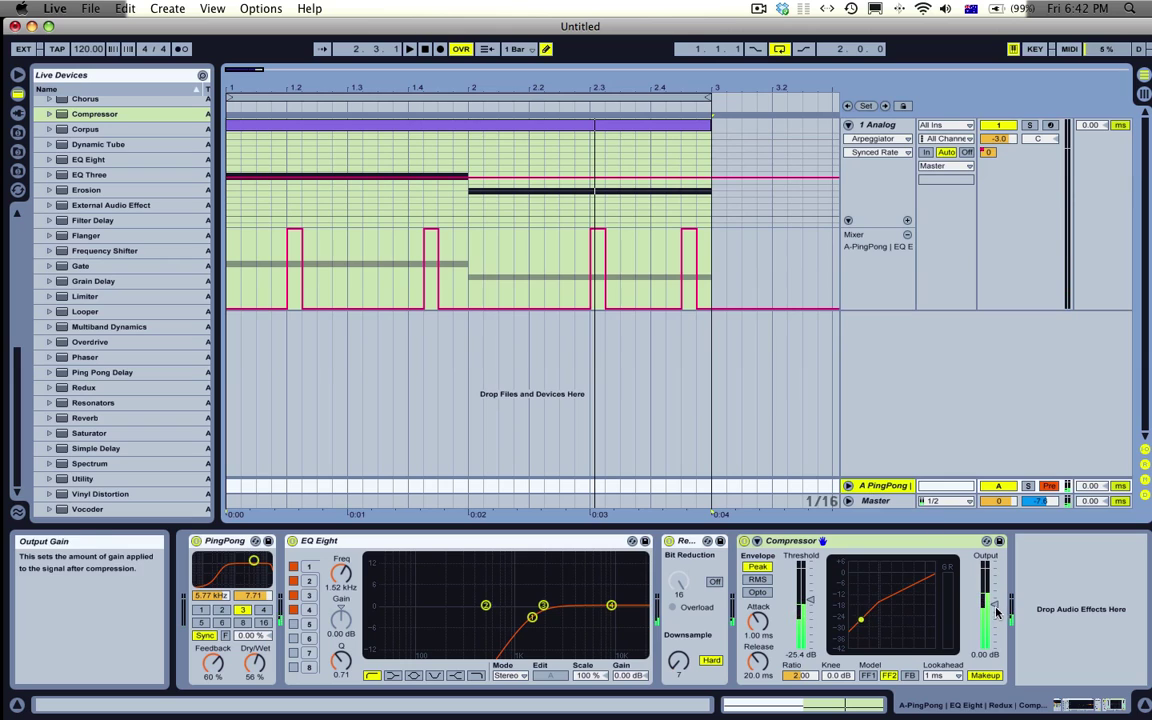
pyautogui.moveTo(995, 607); pyautogui.dragTo(982, 653)
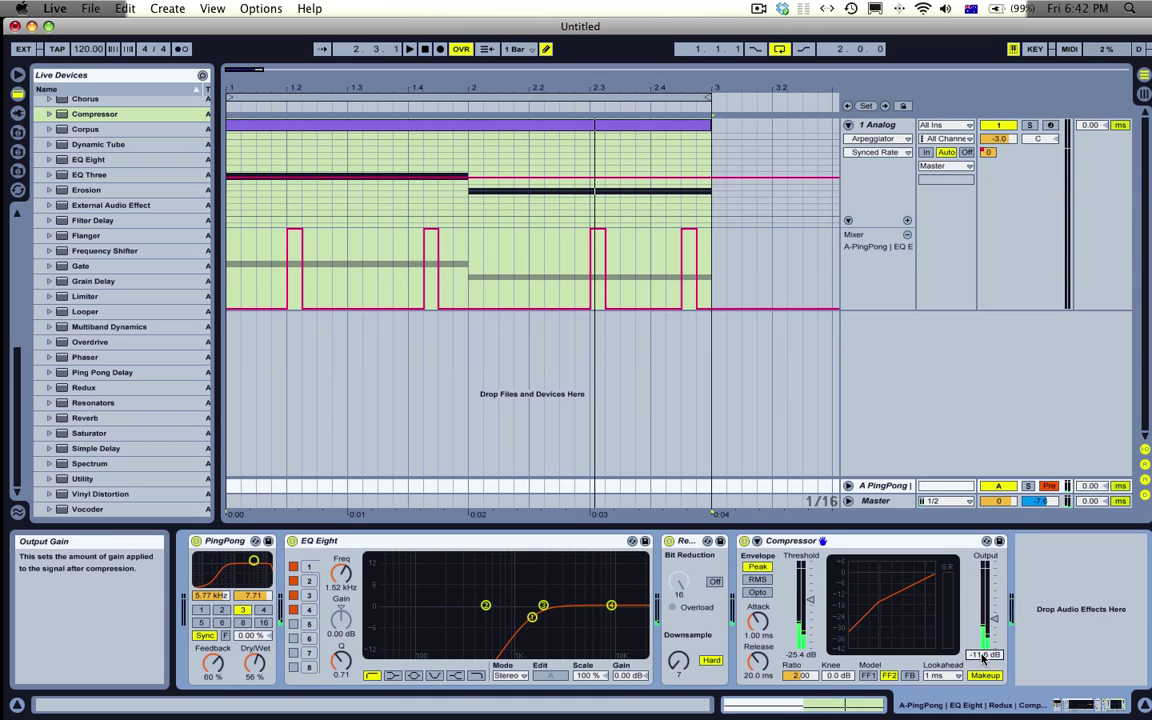
pyautogui.press('space')
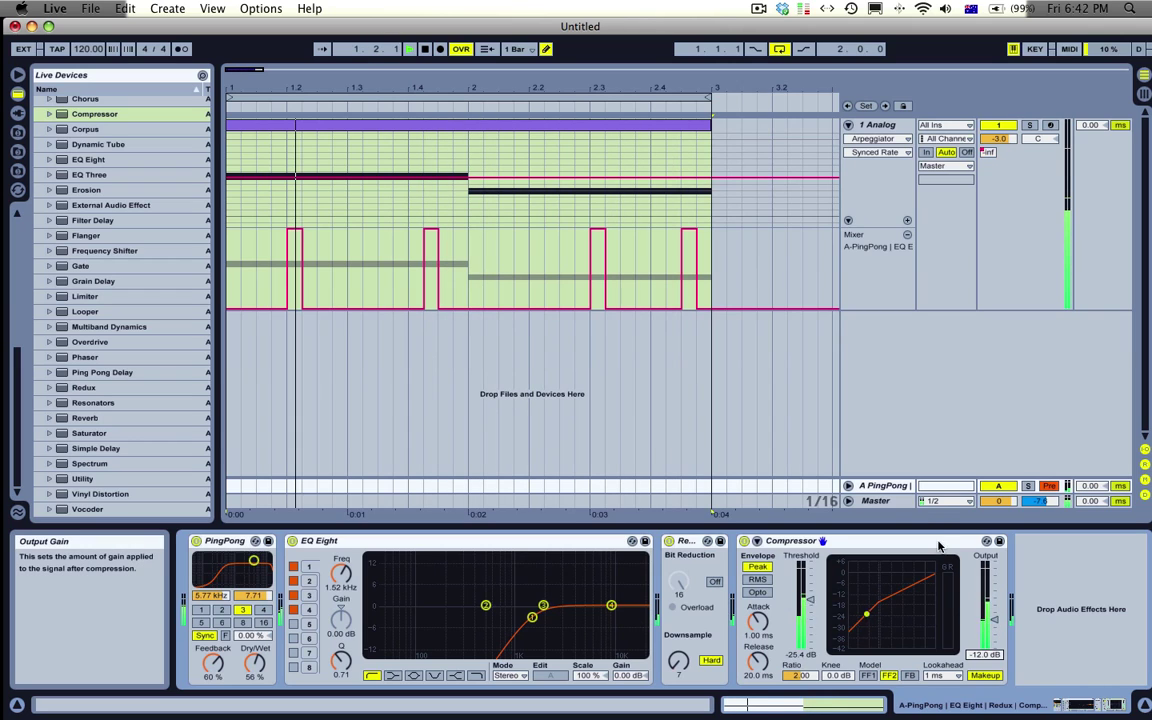
pyautogui.press('space')
# Insert a Note Length effect between Scale and Analog, set Analog's amp release to 5 ms and play the loop
pyautogui.press('super+alt+l')
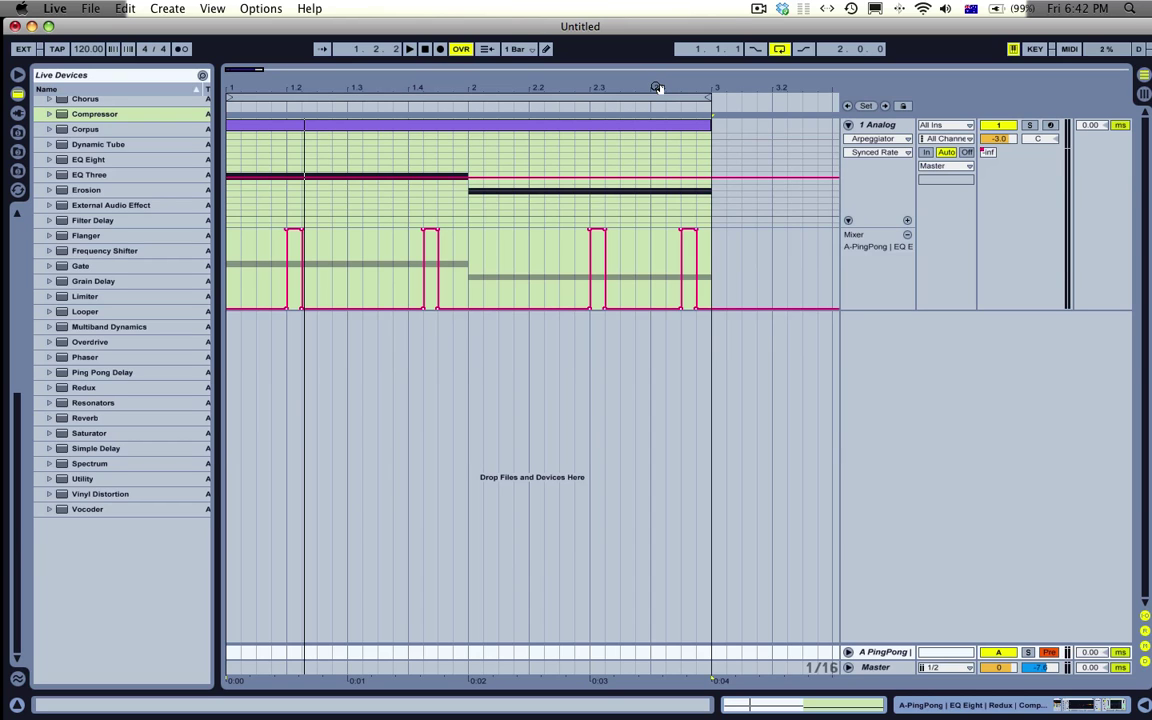
pyautogui.doubleClick(889, 126)
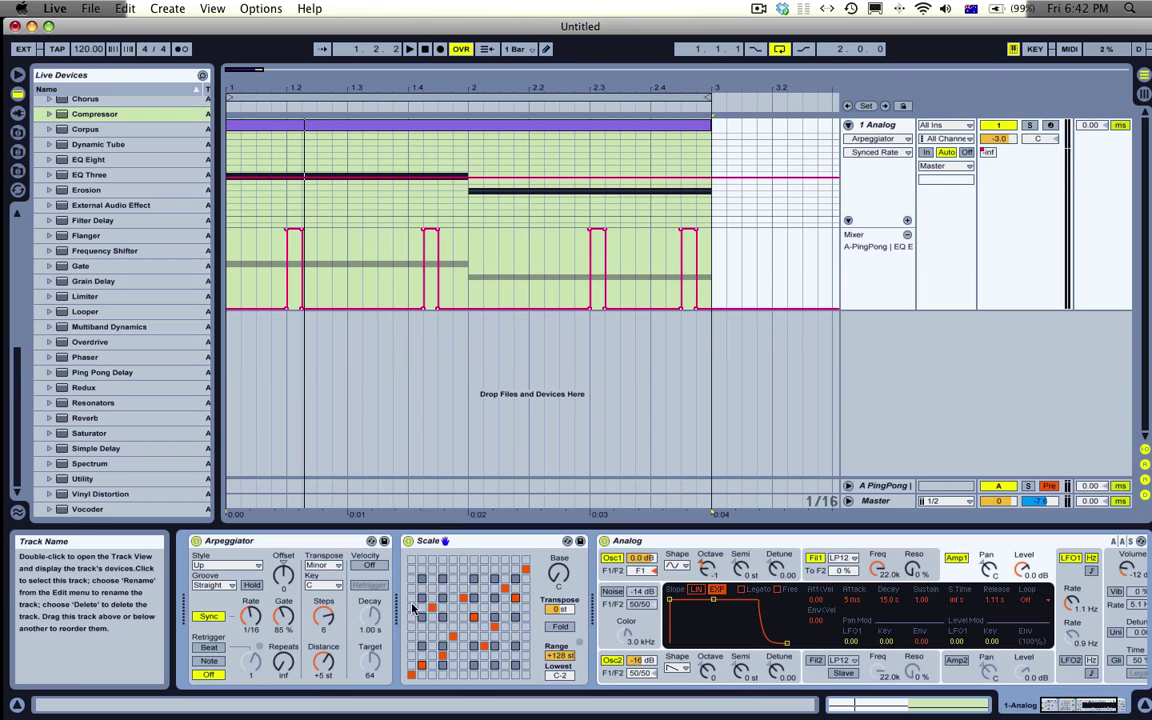
pyautogui.click(115, 215)
pyautogui.scroll(9, 100, 240)
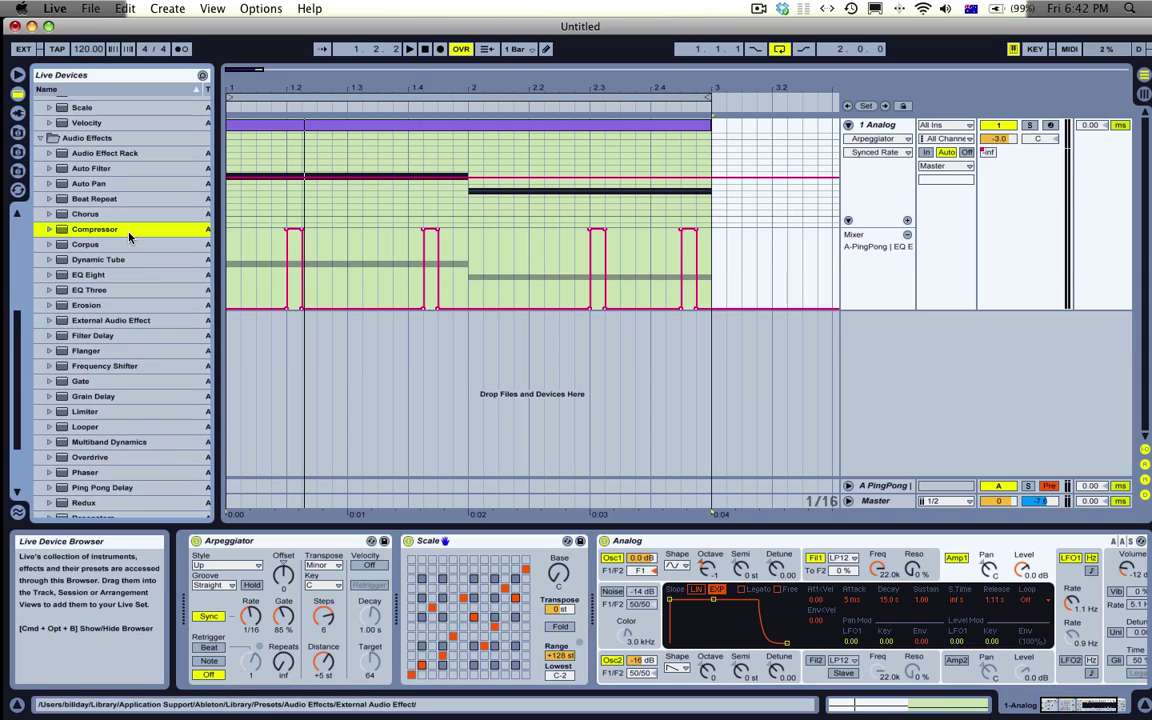
pyautogui.moveTo(83, 222); pyautogui.dragTo(616, 660)
pyautogui.press('space')
pyautogui.hscroll(3, 629, 614)
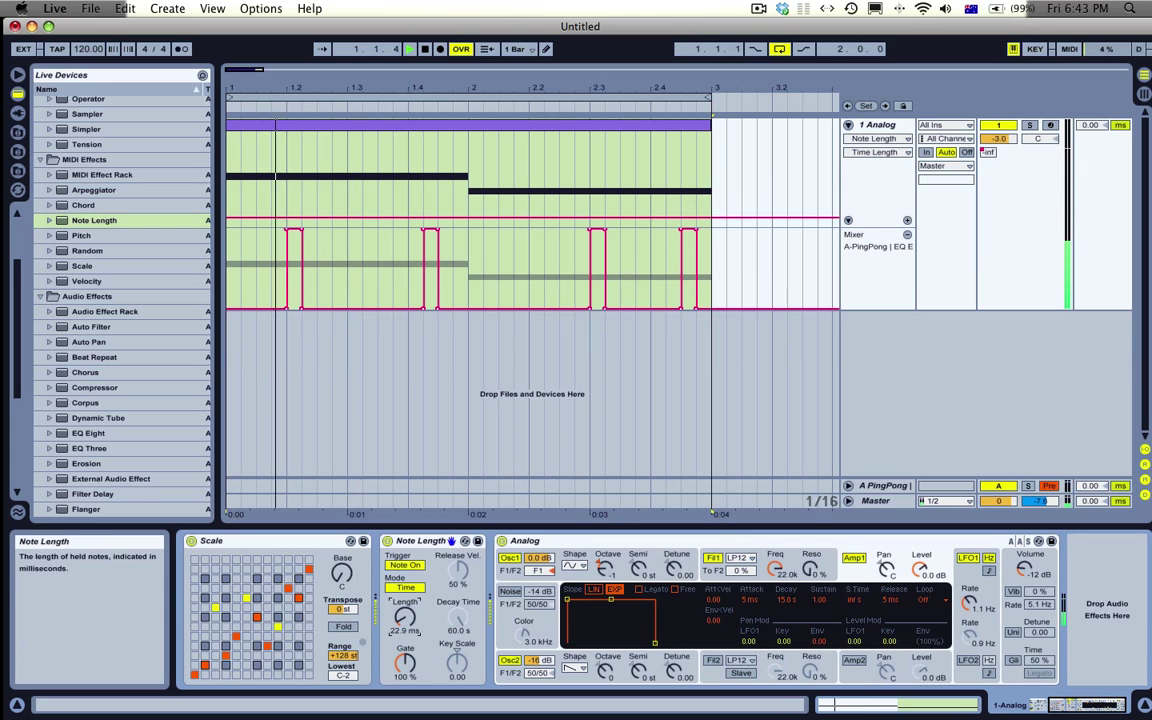
# Set the Note Length effect's length to 129 ms, stop playback and delete the effect
pyautogui.moveTo(404, 617); pyautogui.dragTo(404, 538)
pyautogui.press('space')
pyautogui.click(418, 545)
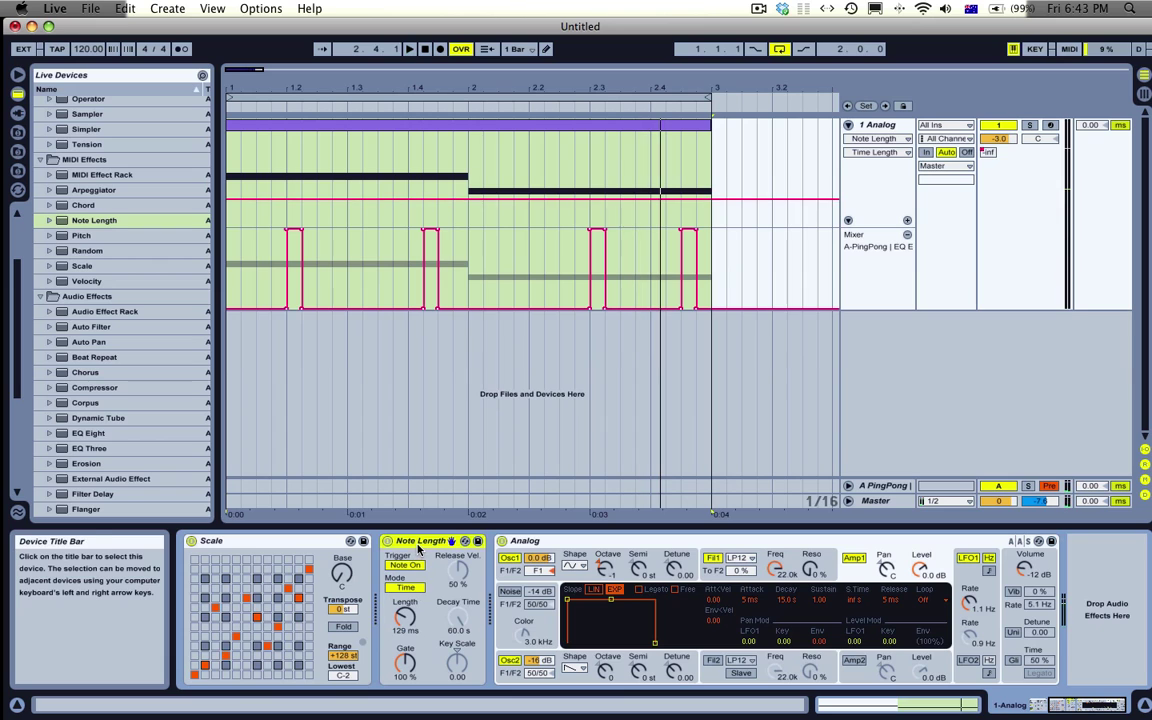
pyautogui.press('Delete')
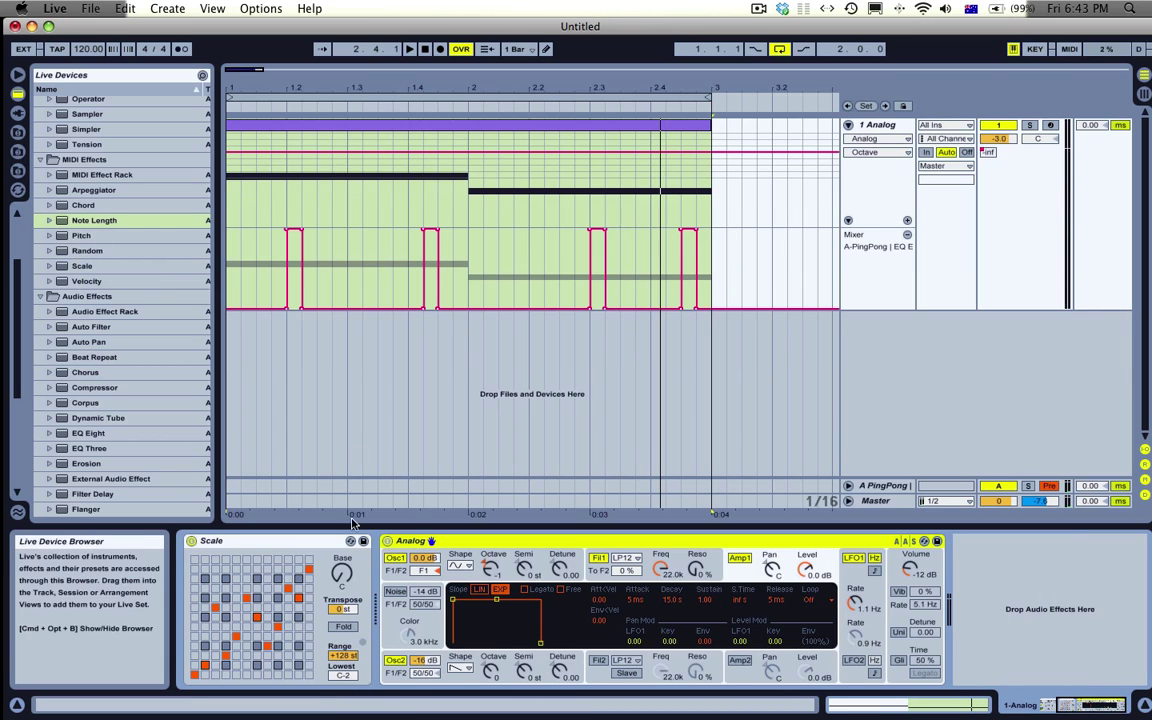
# Select the clip on the Analog track and the Analog device in its chain
pyautogui.hscroll(-3, 383, 568)
pyautogui.click(571, 124)
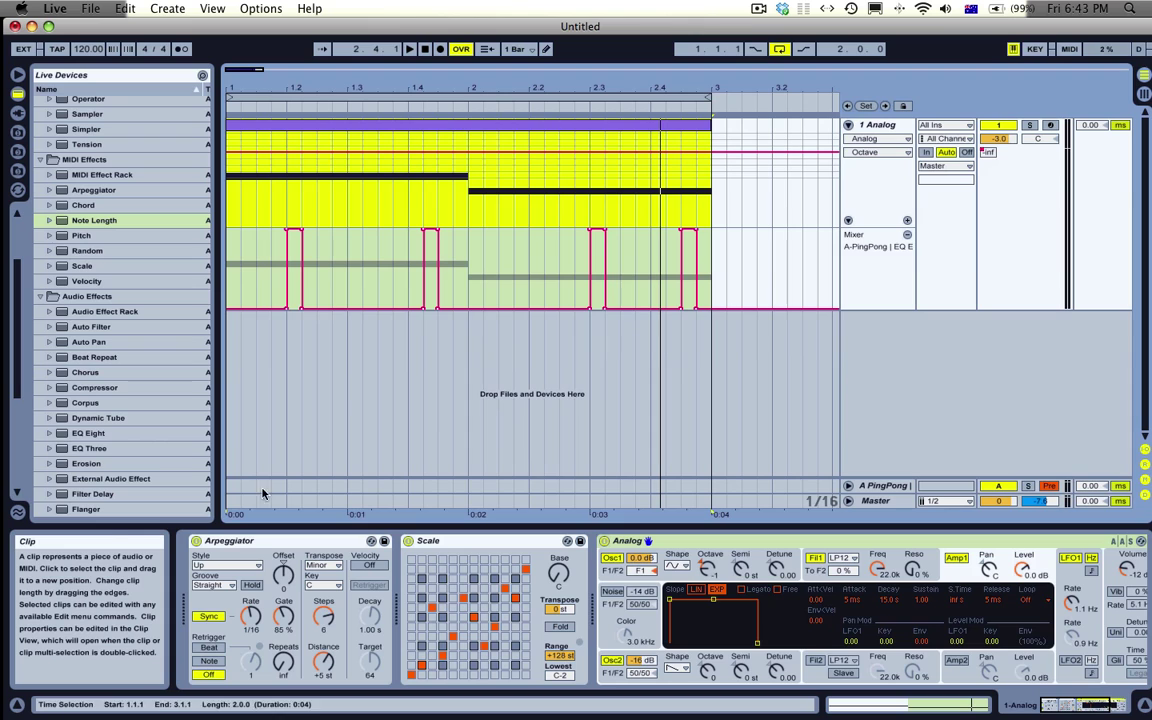
pyautogui.click(632, 541)
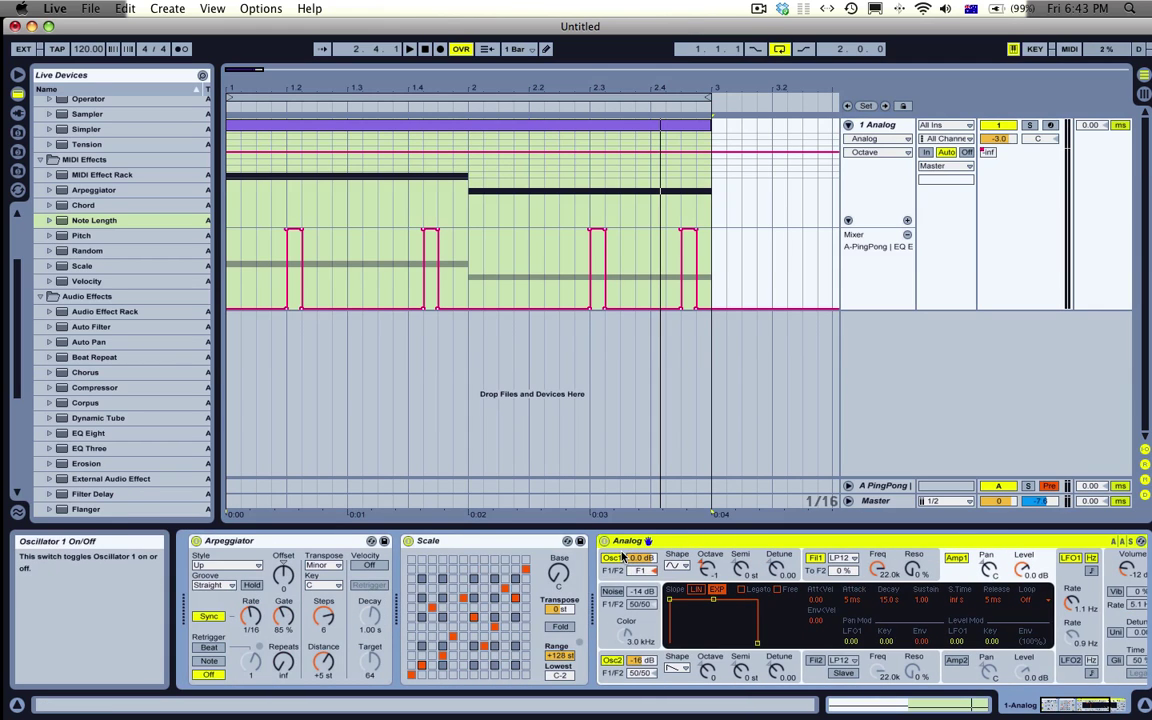